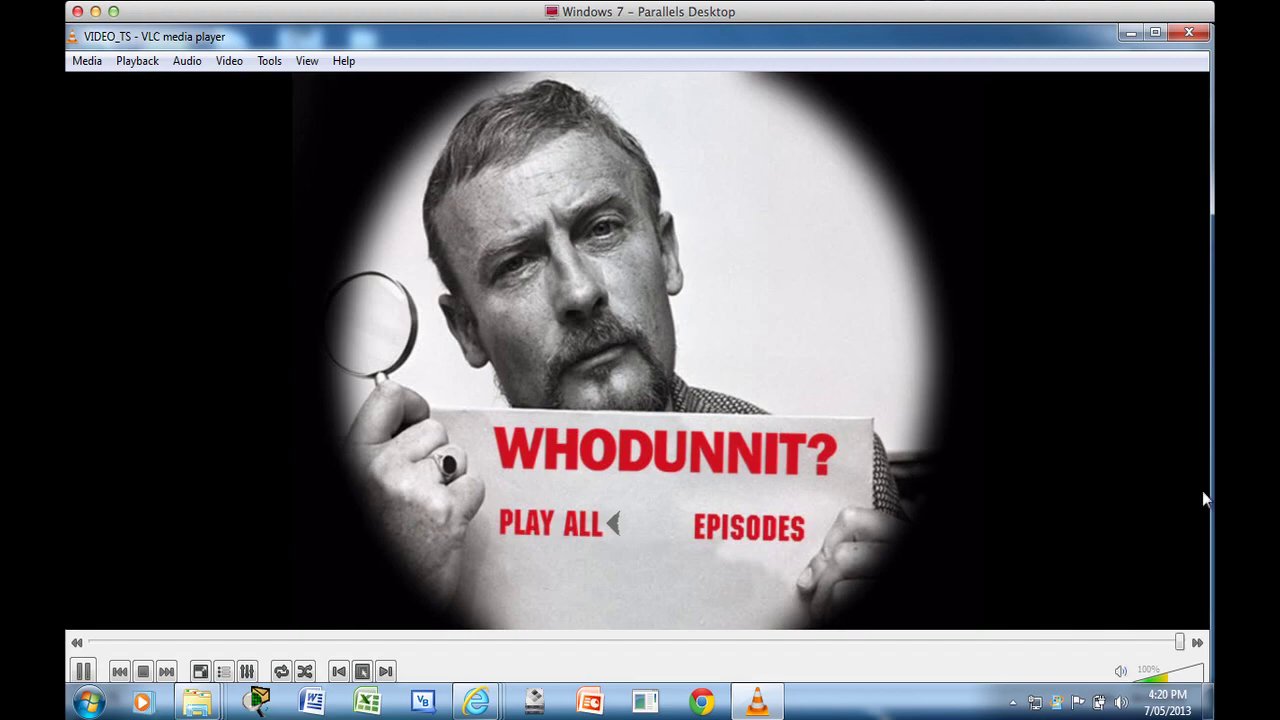
- Minimize VLC's Whodunnit DVD menu to reveal the VideoLAN page in Internet Explorer
click(1130, 34)
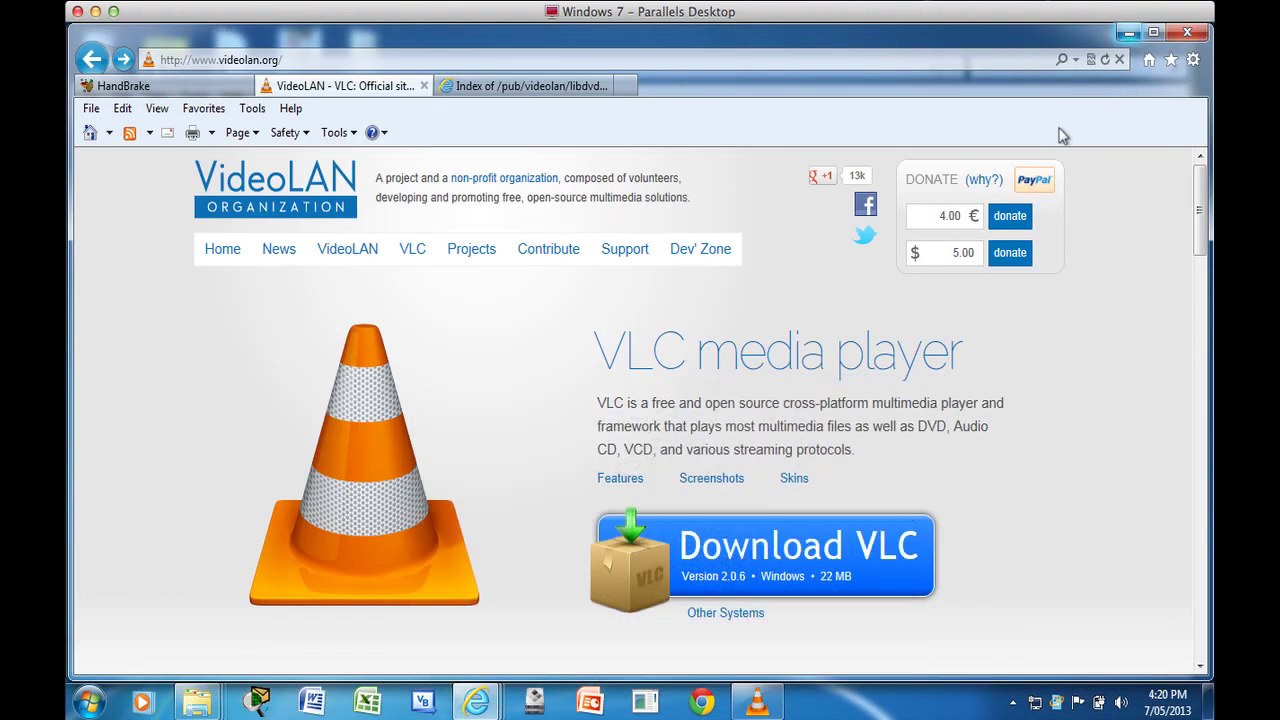
- Switch to the HandBrake tab showing the 0.9.8 downloads for Mac OS, Windows and Ubuntu
click(172, 90)
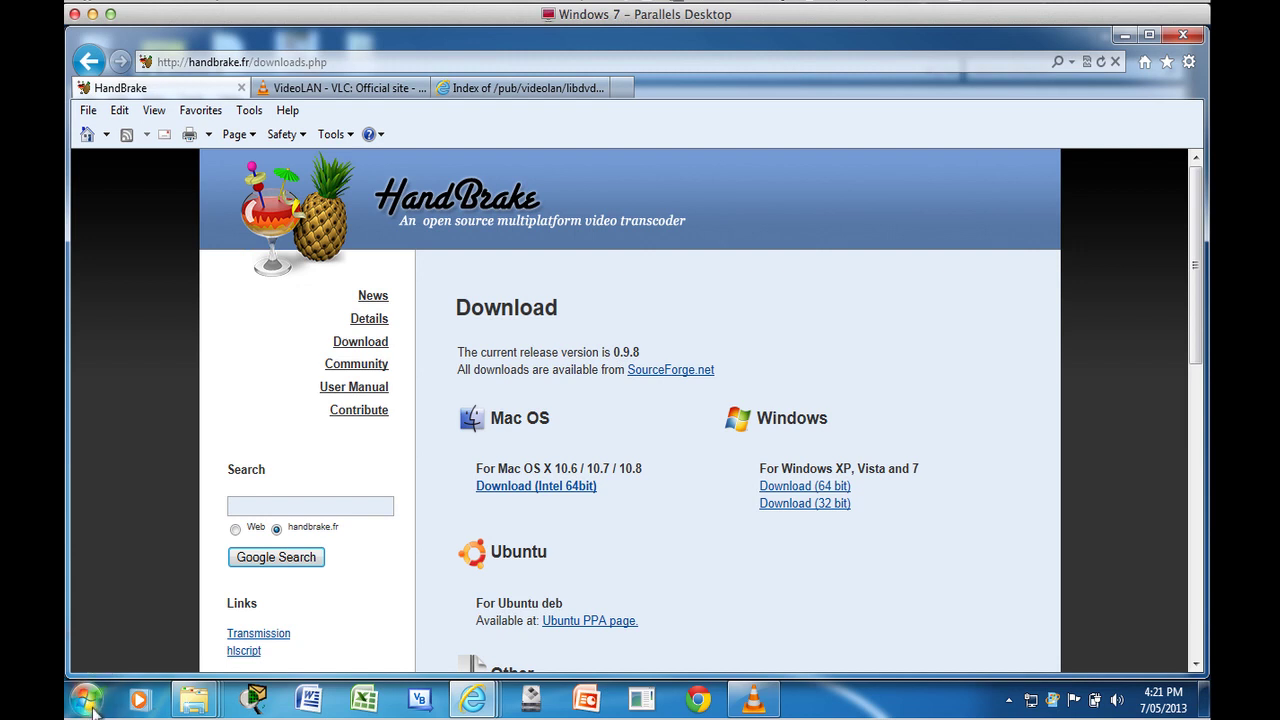
click(88, 703)
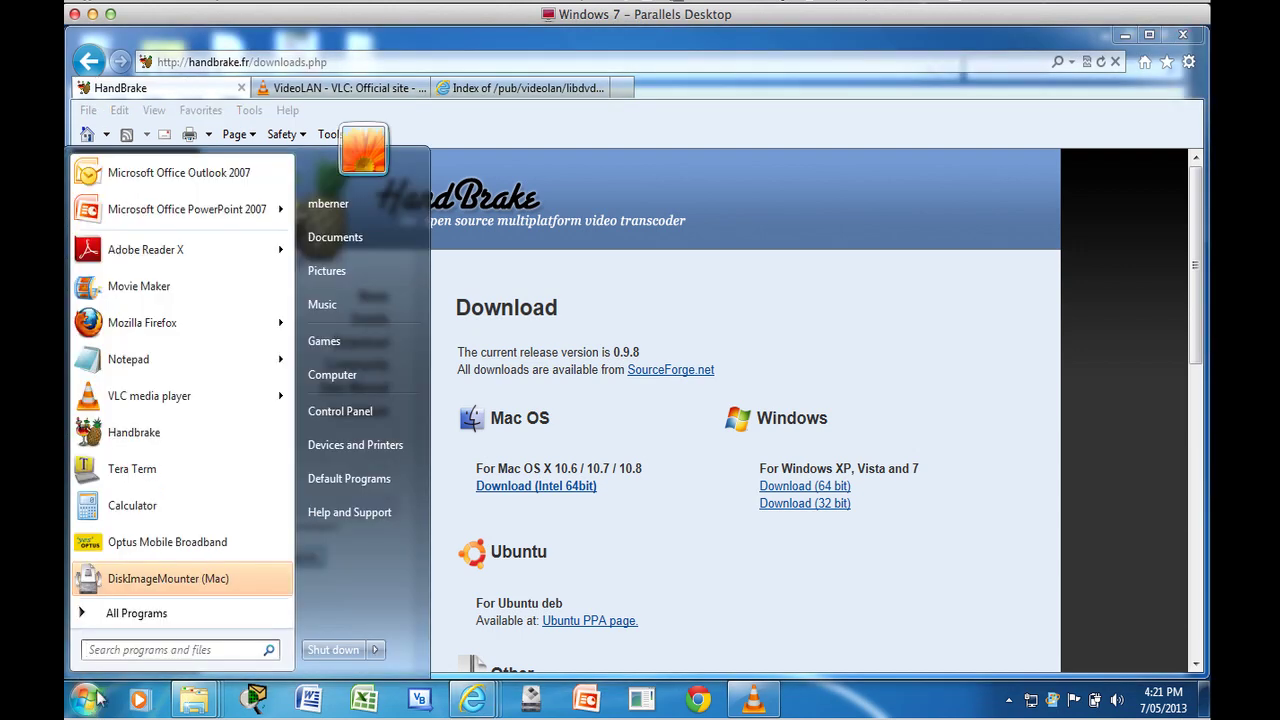
right_click(326, 379)
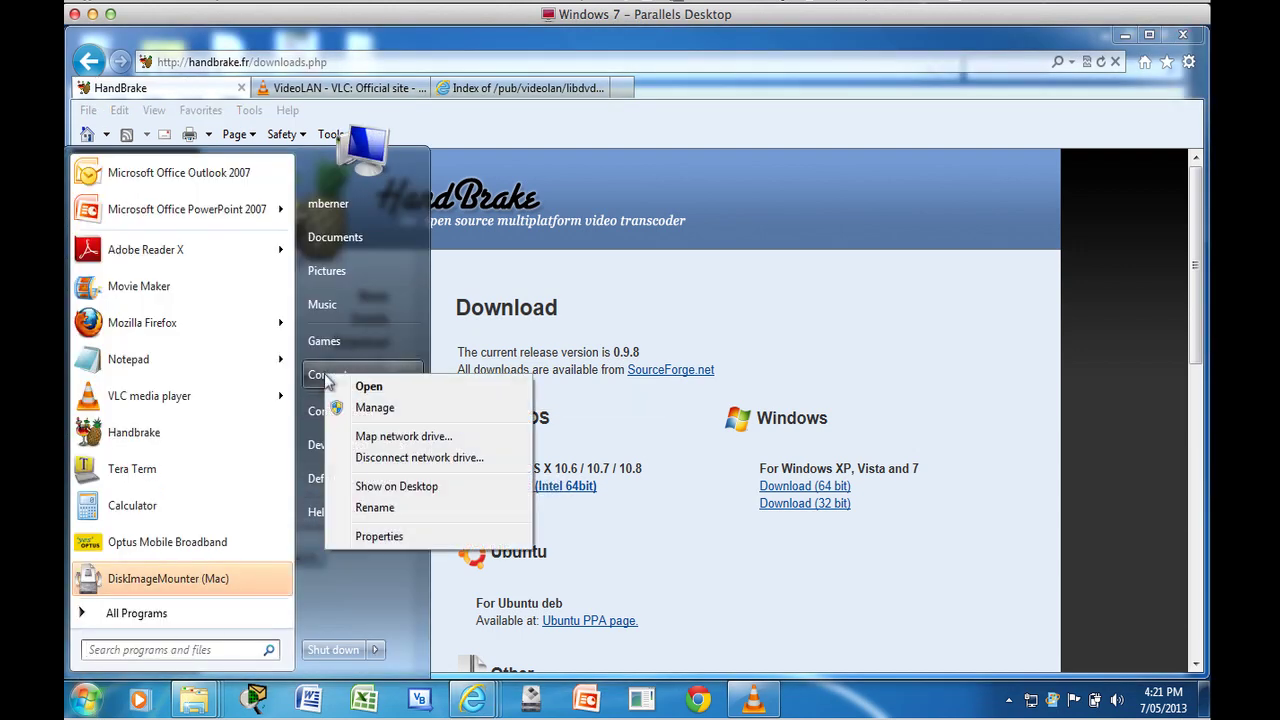
click(360, 538)
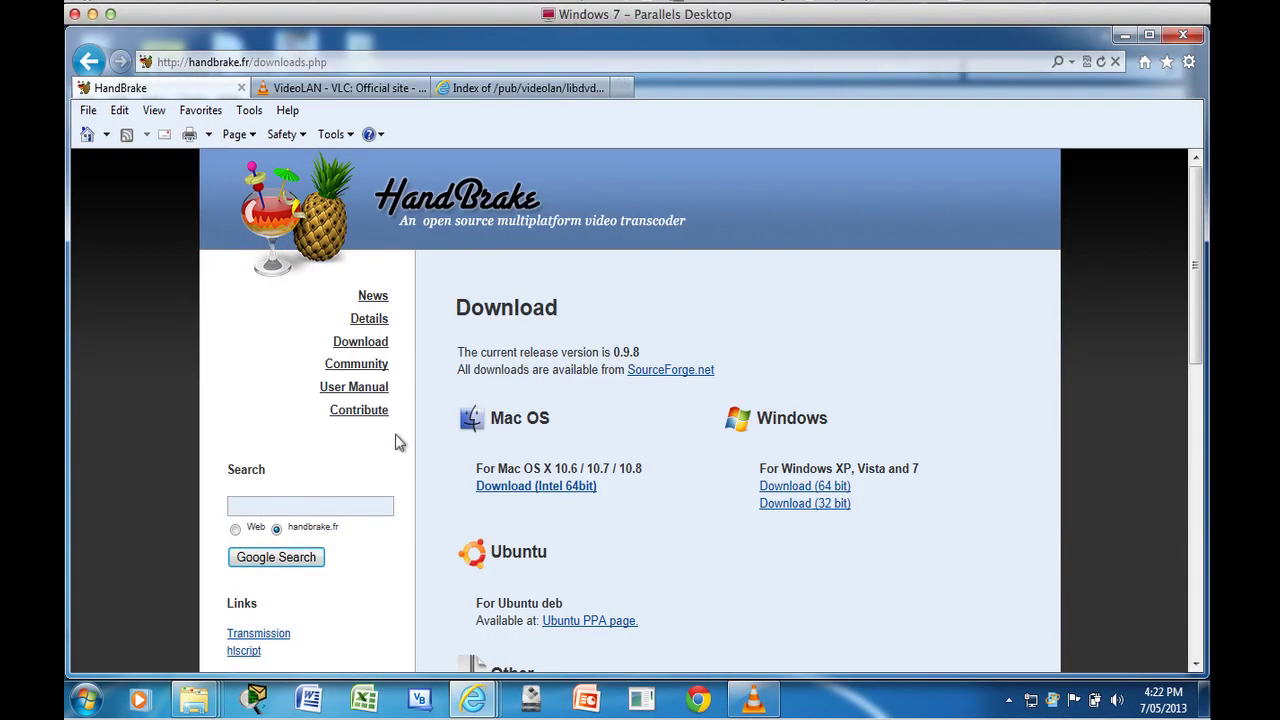
- Return to the VideoLAN tab and browse VLC's Official Downloads section
click(290, 88)
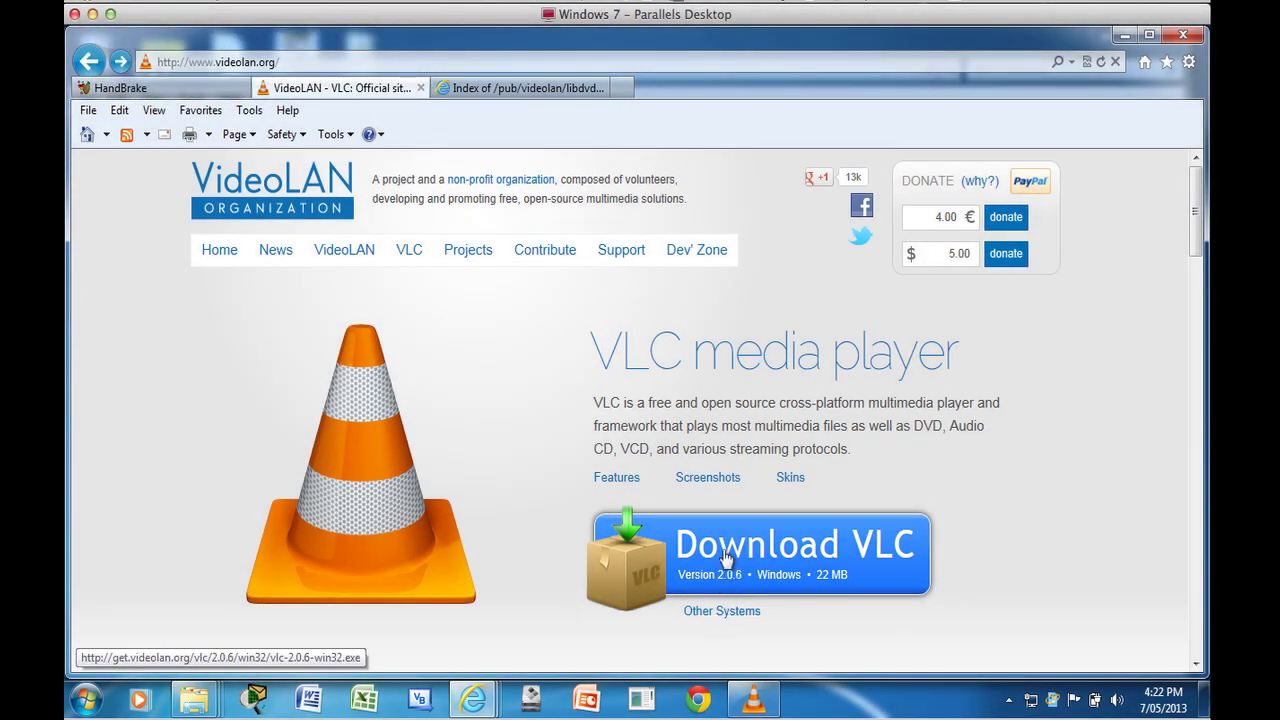
click(703, 615)
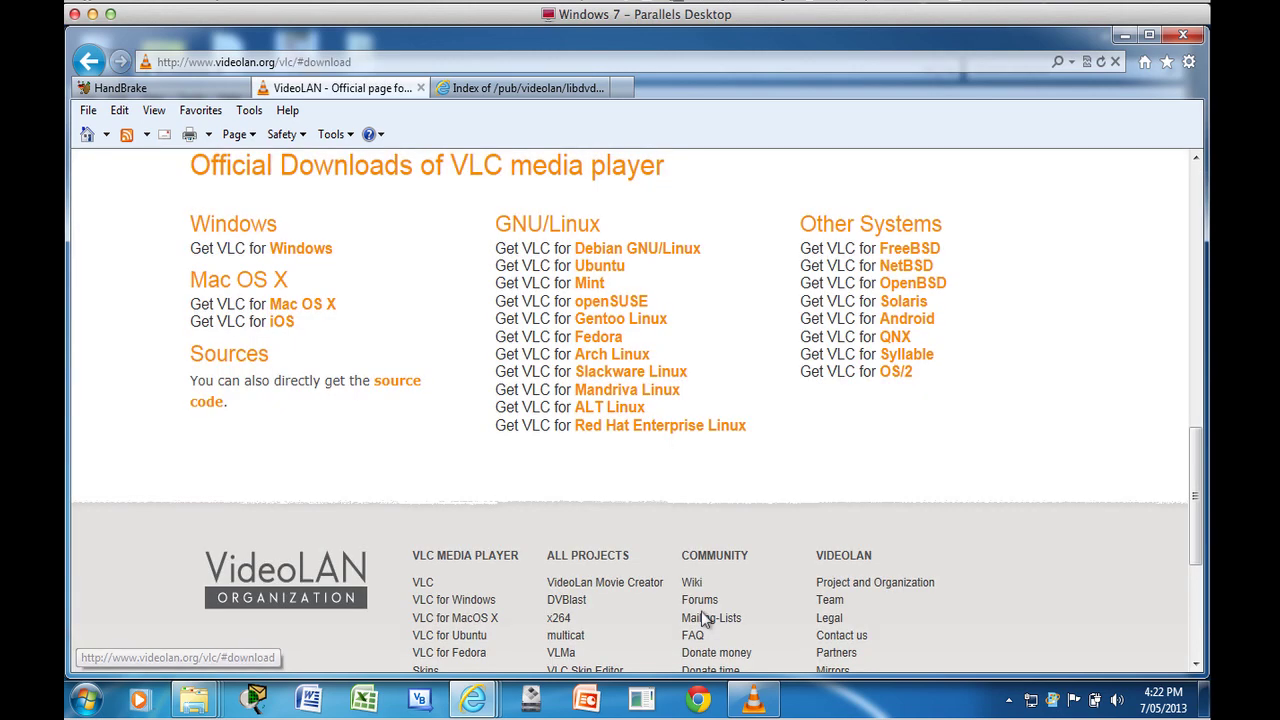
scroll(169, 436, up, 2)
scroll(169, 444, down, 2)
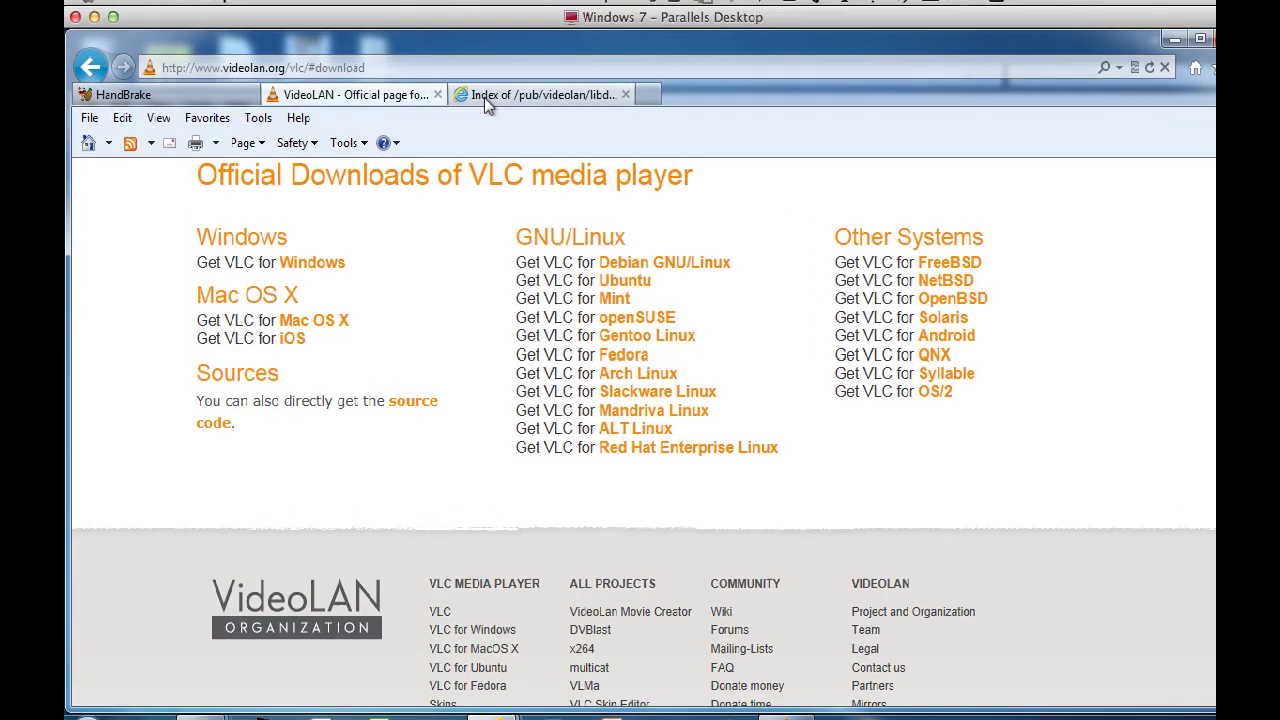
- Save libdvdcss-2.dll (30.0 KB) from the libdvdcss 1.2.11 win32 directory listing
click(484, 95)
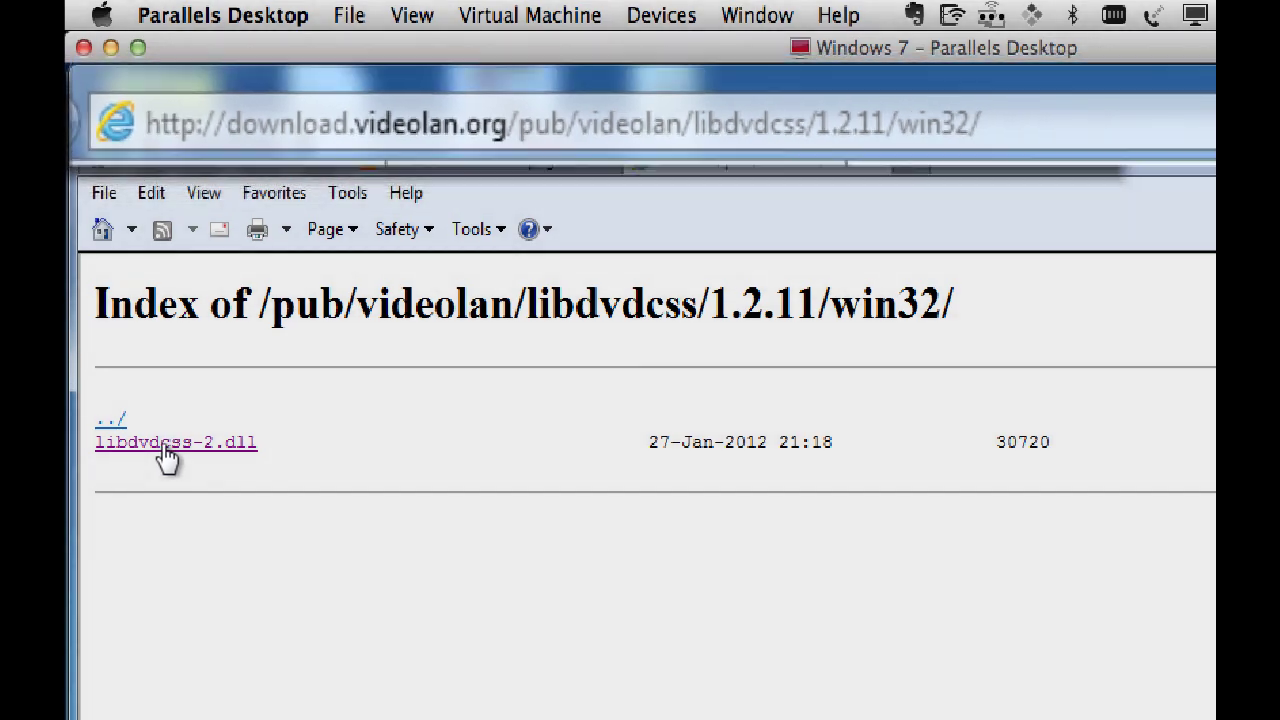
click(165, 445)
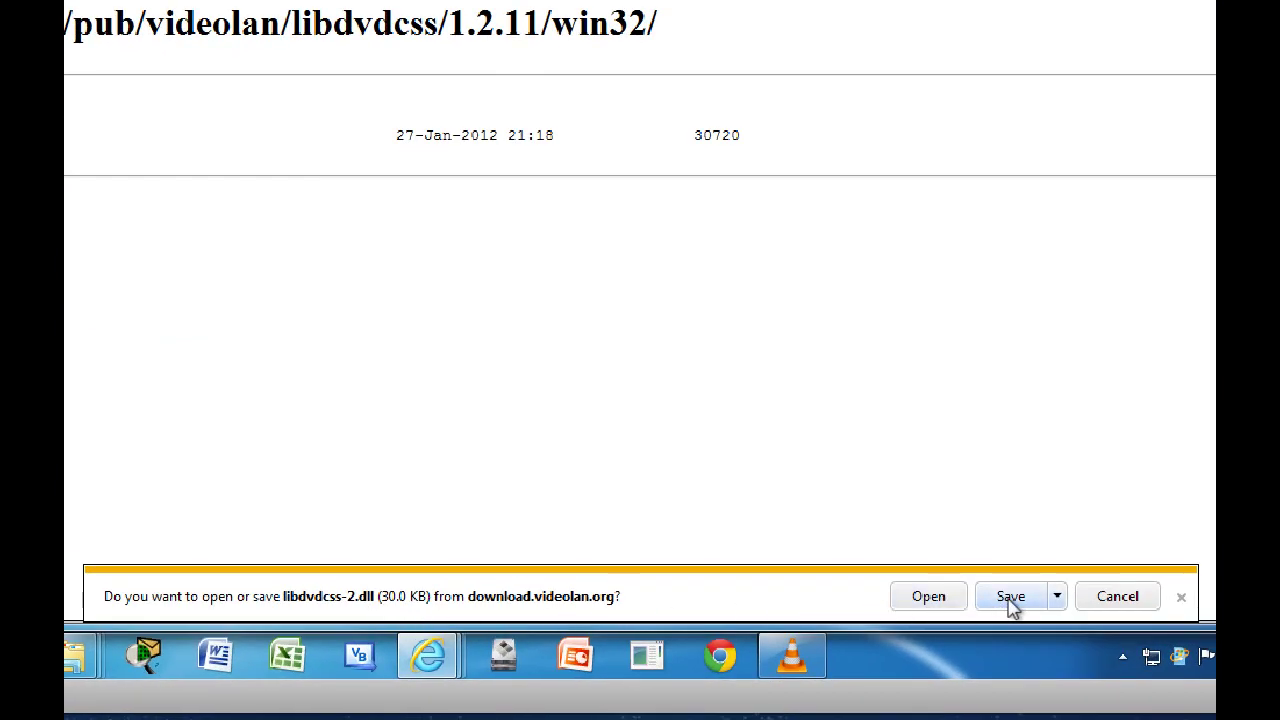
click(1012, 604)
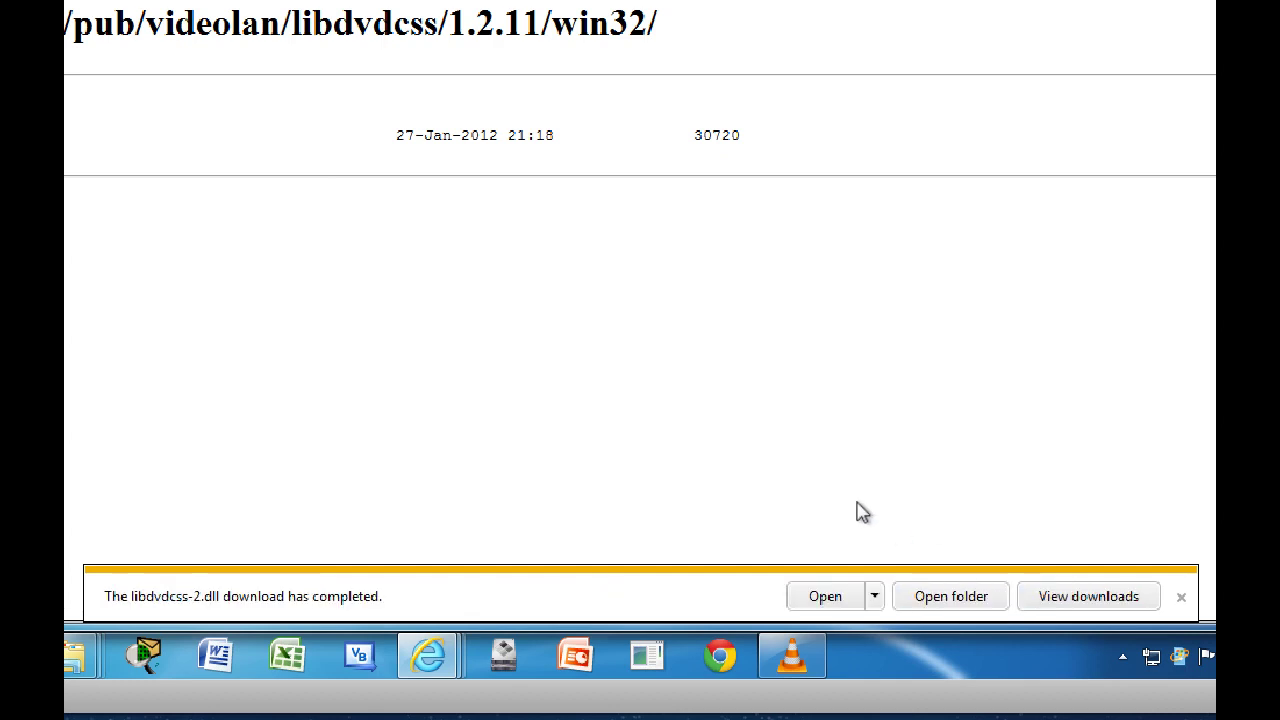
- Remove the duplicate libdvdcss-2.dll entry from the View Downloads list
click(1060, 600)
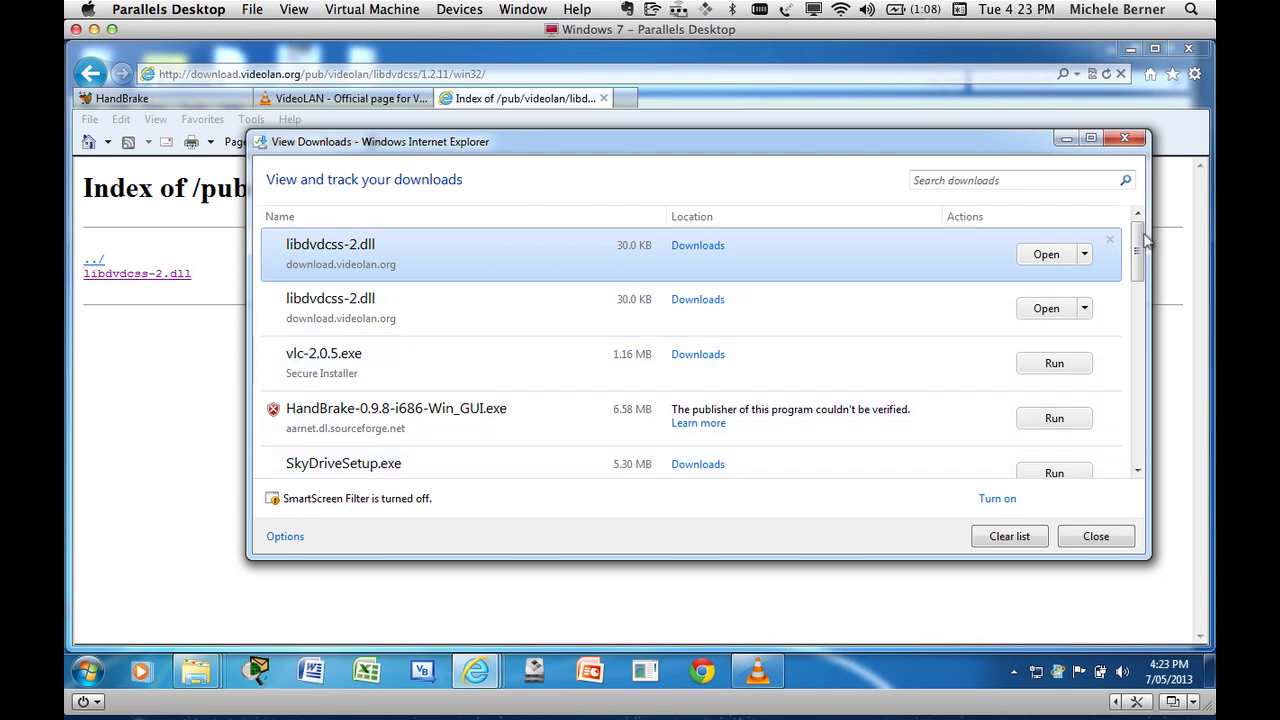
click(1110, 241)
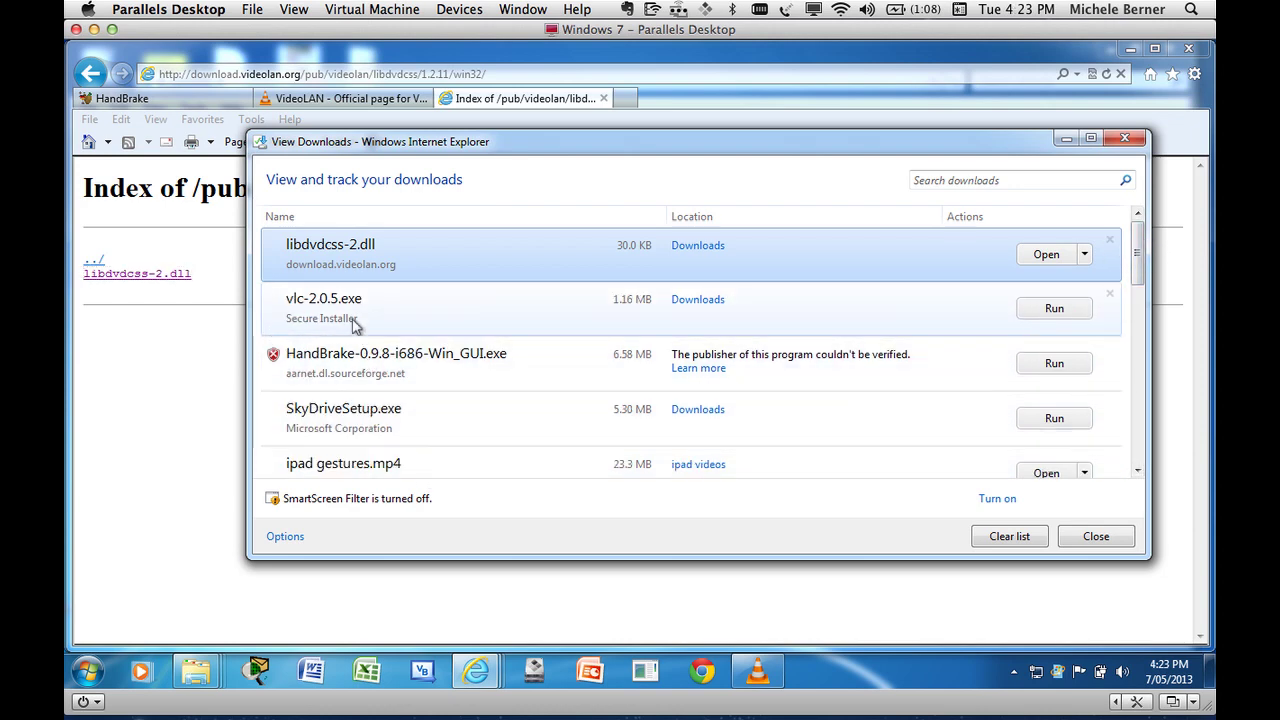
drag(296, 250, 283, 251)
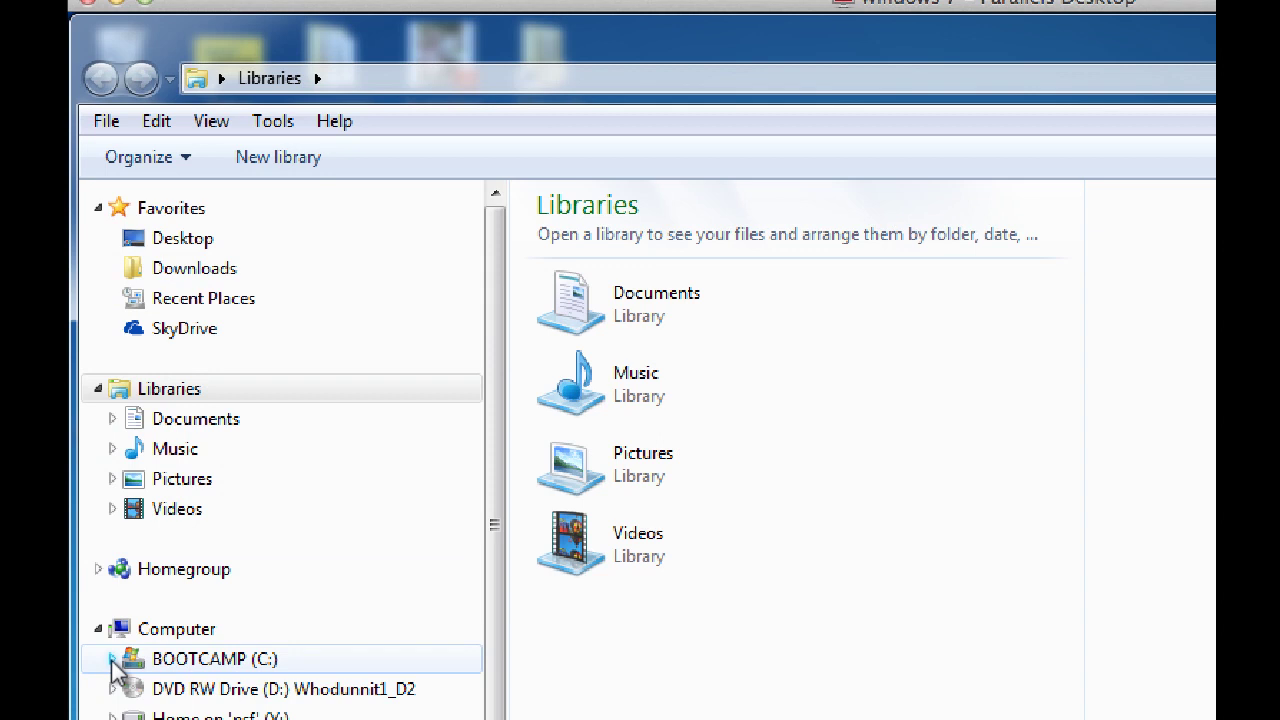
- Browse BOOTCAMP (C:) to Program Files\Handbrake, showing its 19 files including Handbrake.exe
click(112, 659)
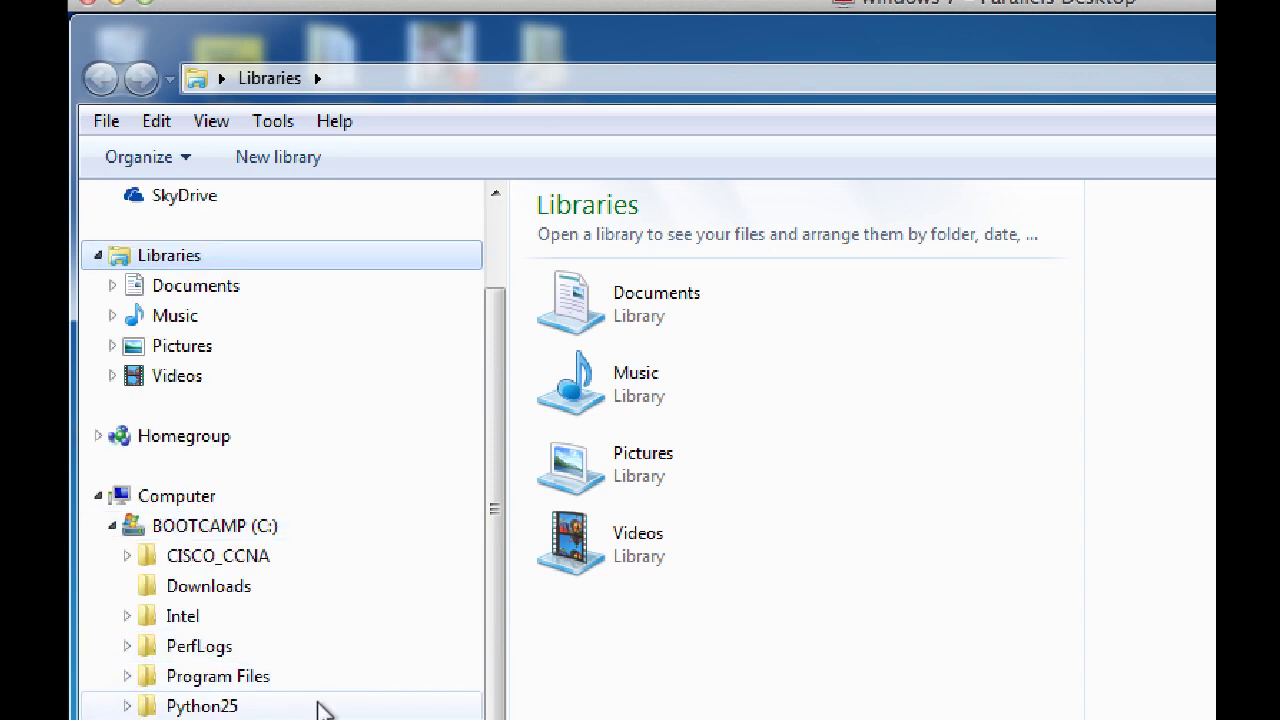
click(190, 498)
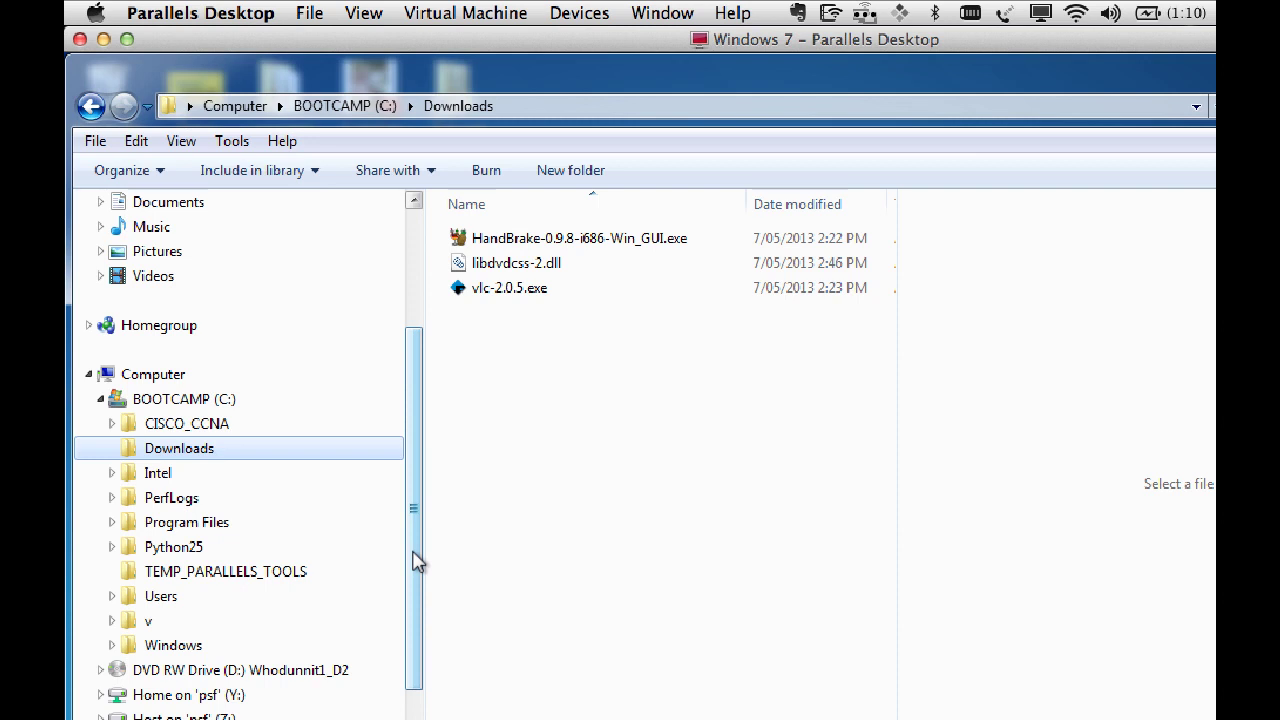
scroll(418, 617, down, 1)
scroll(418, 620, down, 1)
scroll(418, 625, up, 4)
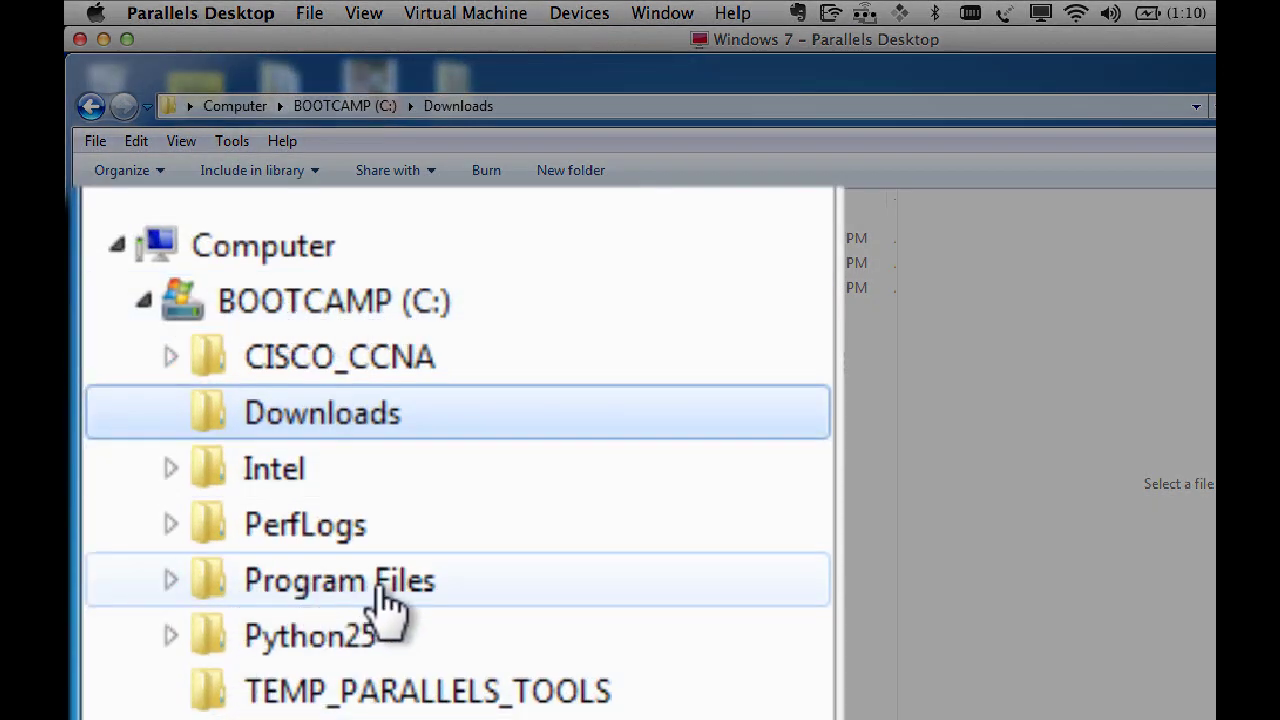
click(171, 582)
scroll(318, 648, down, 5)
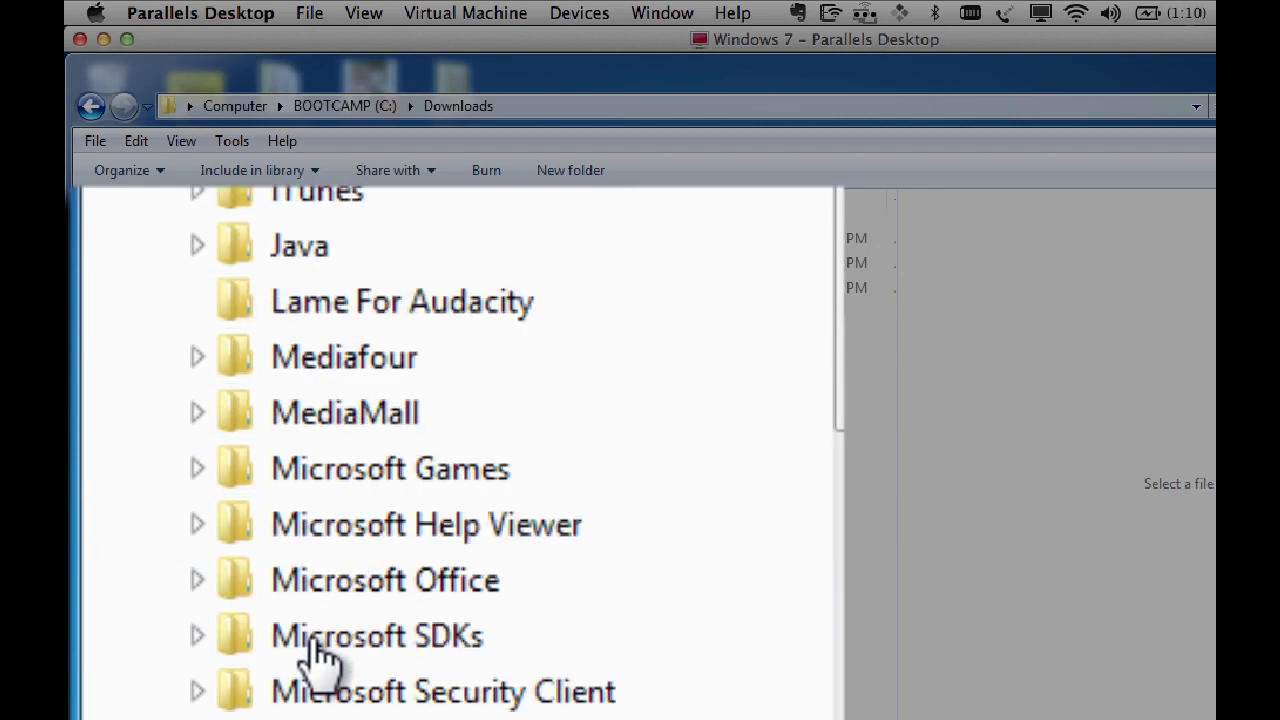
scroll(318, 540, up, 5)
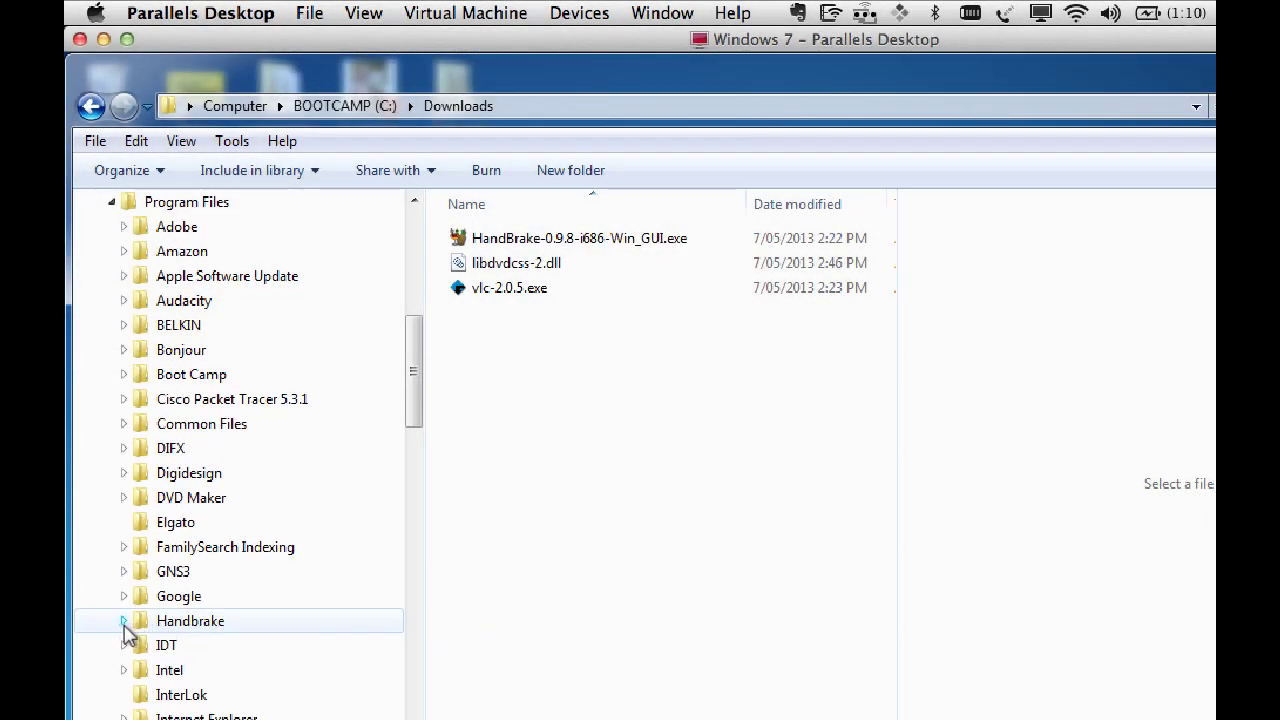
click(124, 622)
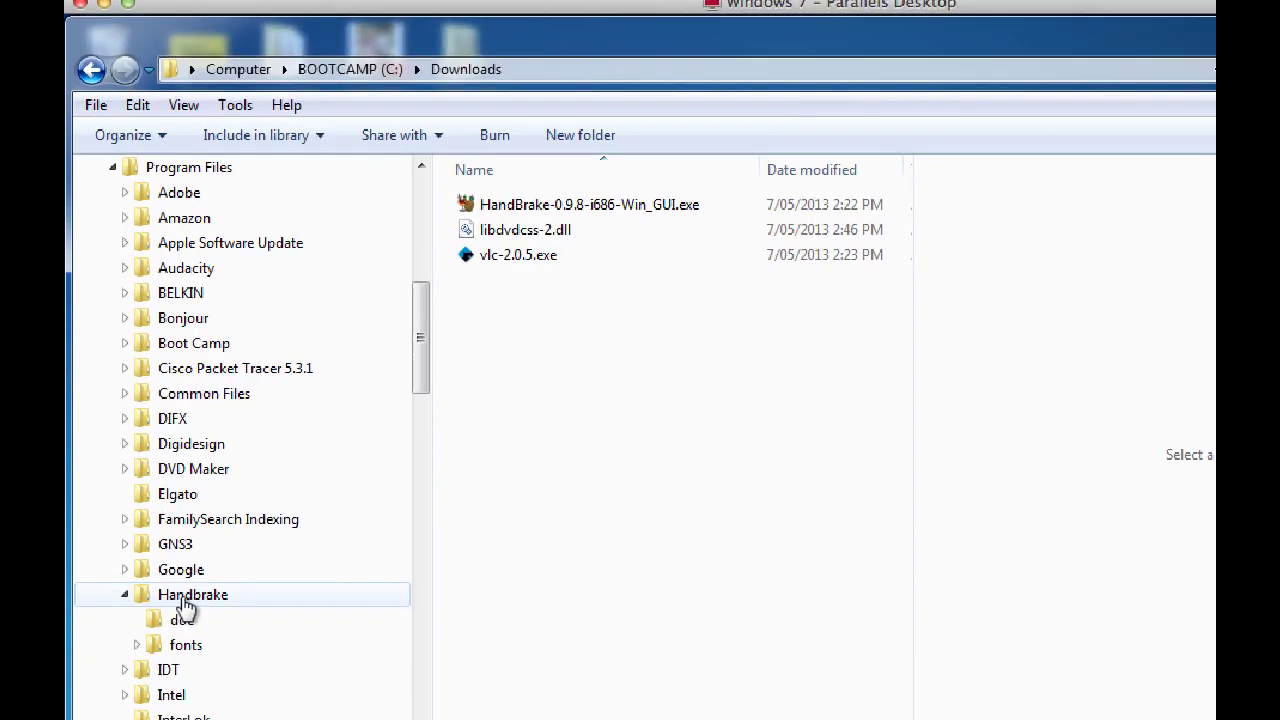
click(186, 597)
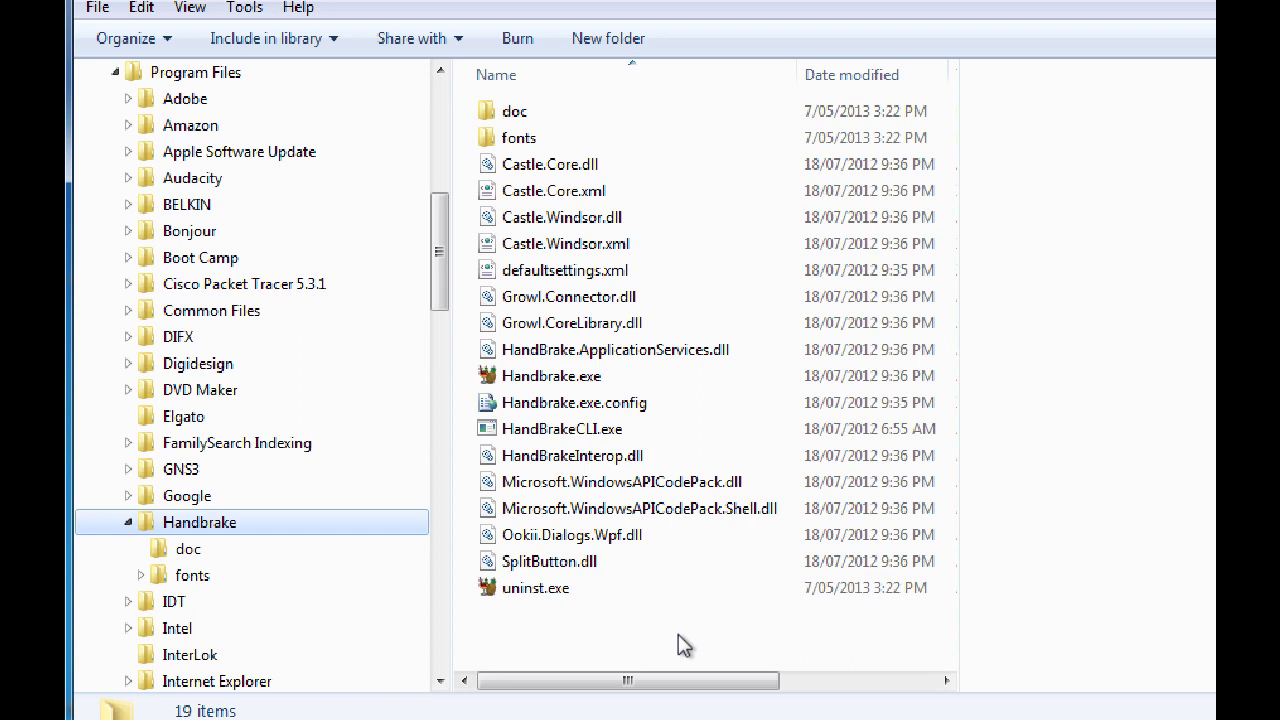
drag(434, 251, 424, 116)
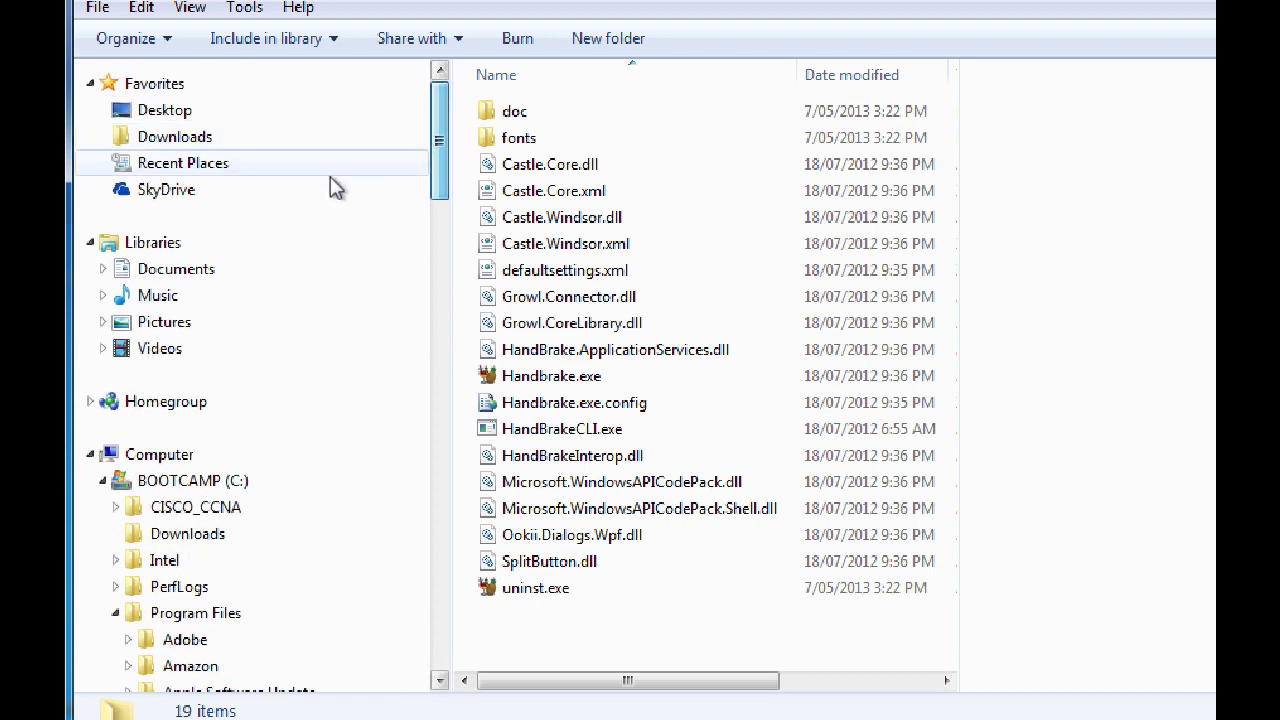
- Show the three downloaded files in Downloads and bring up libdvdcss-2.dll's context menu
click(182, 537)
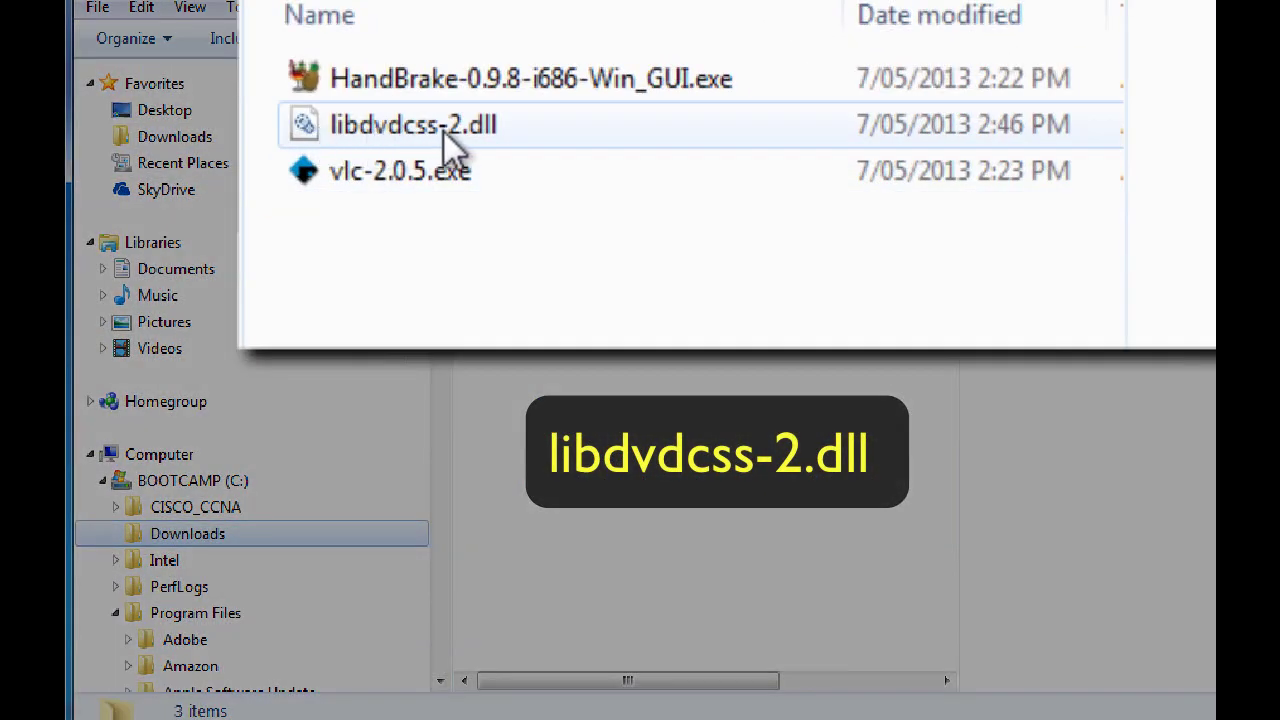
mouse_move(445, 132)
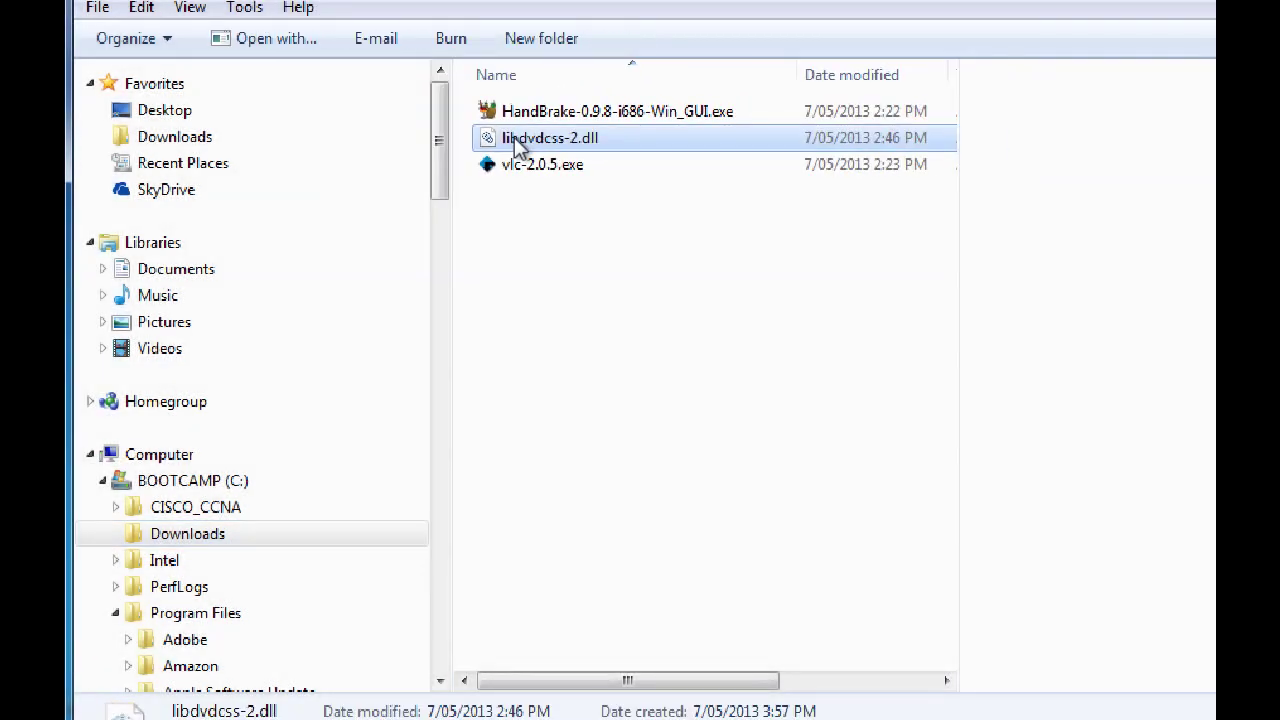
right_click(514, 140)
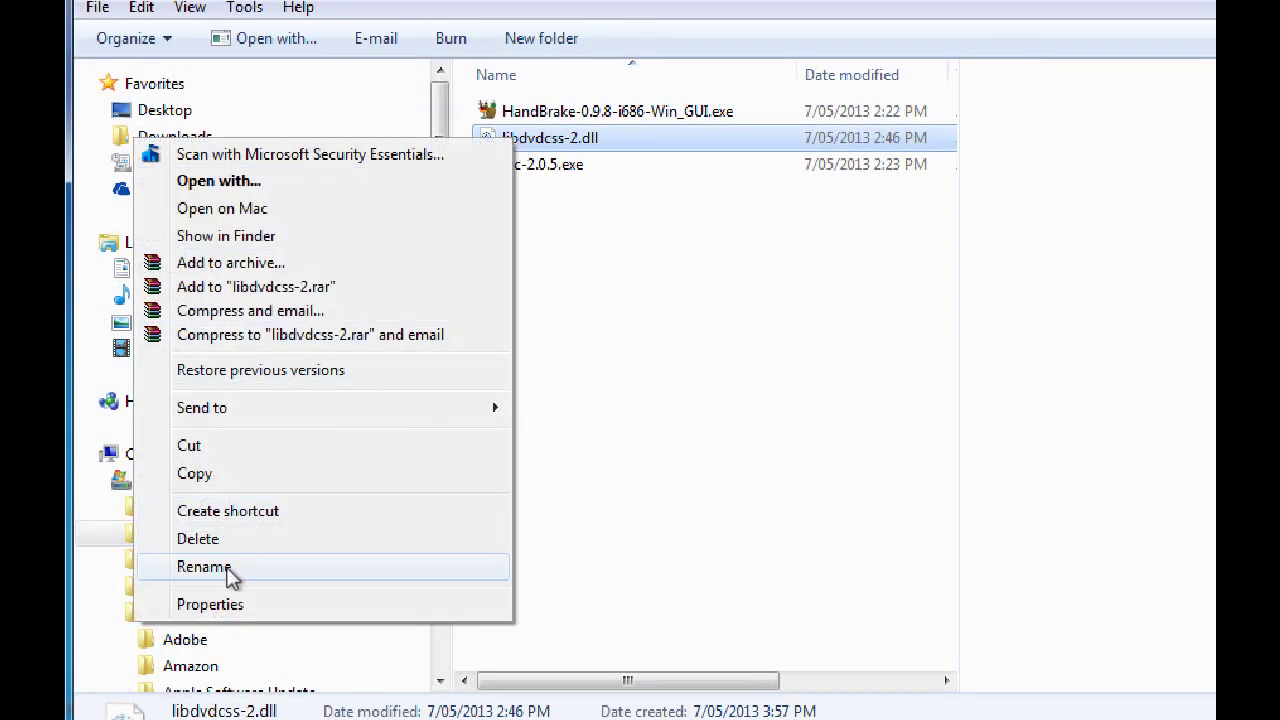
- Delete the '-2' from libdvdcss-2.dll so the file becomes libdvdcss.dll
click(204, 567)
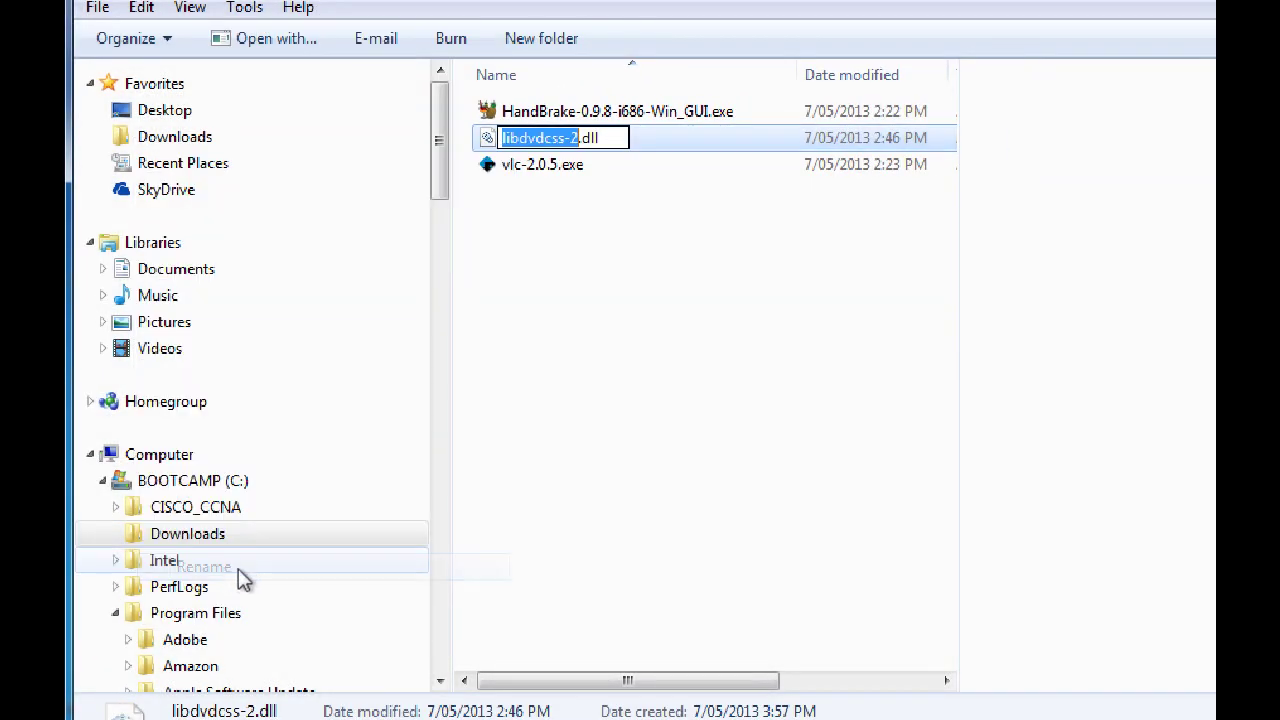
click(581, 140)
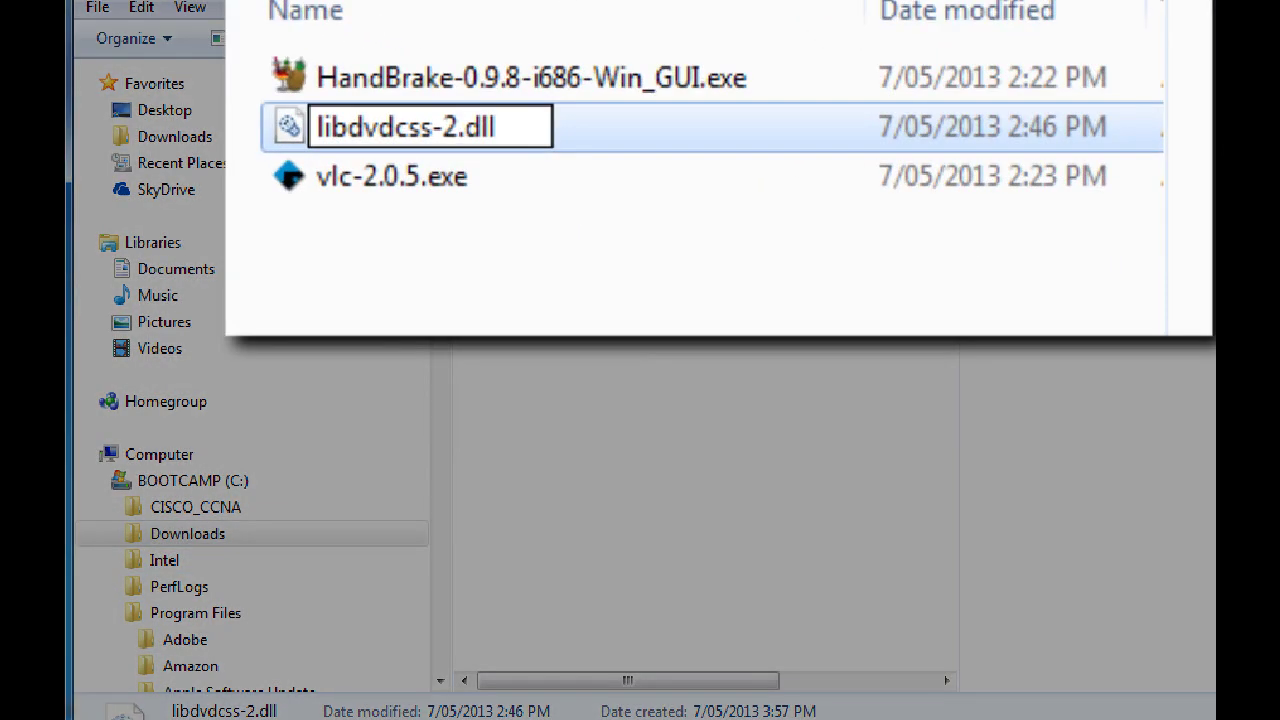
key(BackSpace)
key(BackSpace)
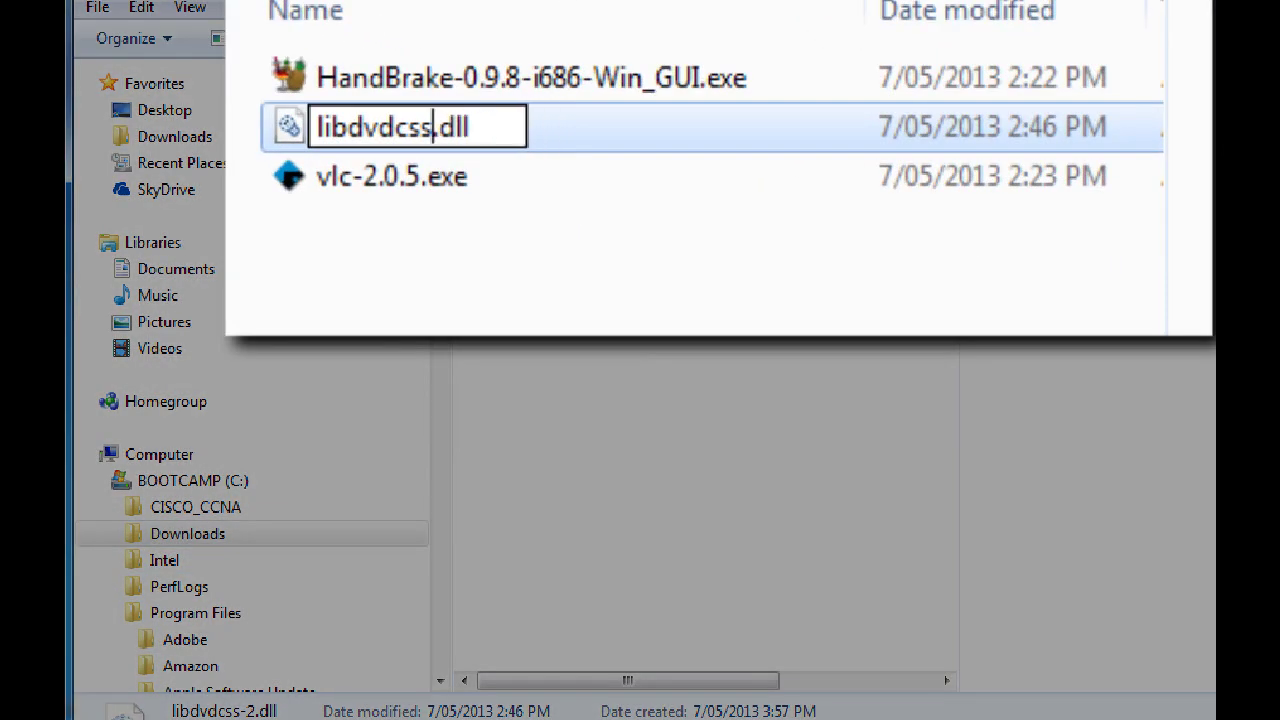
key(Return)
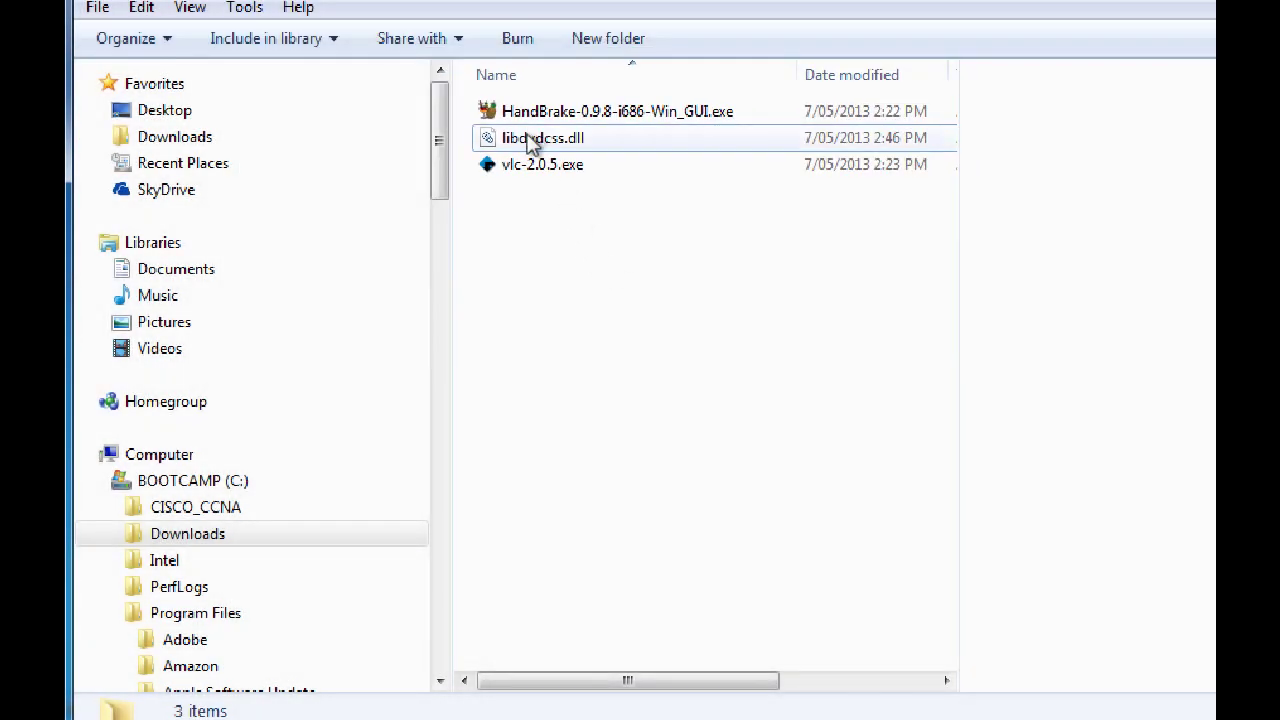
- Copy libdvdcss.dll from Downloads and paste it into Program Files\Handbrake
click(524, 137)
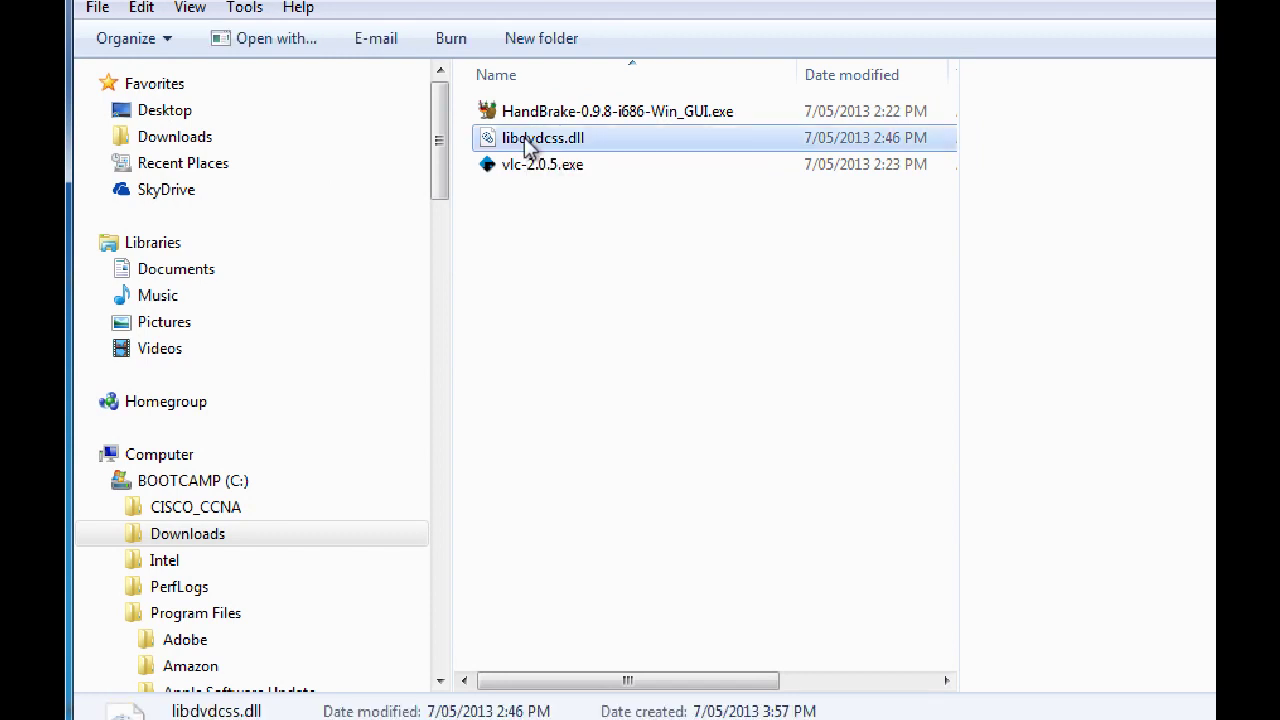
right_click(524, 137)
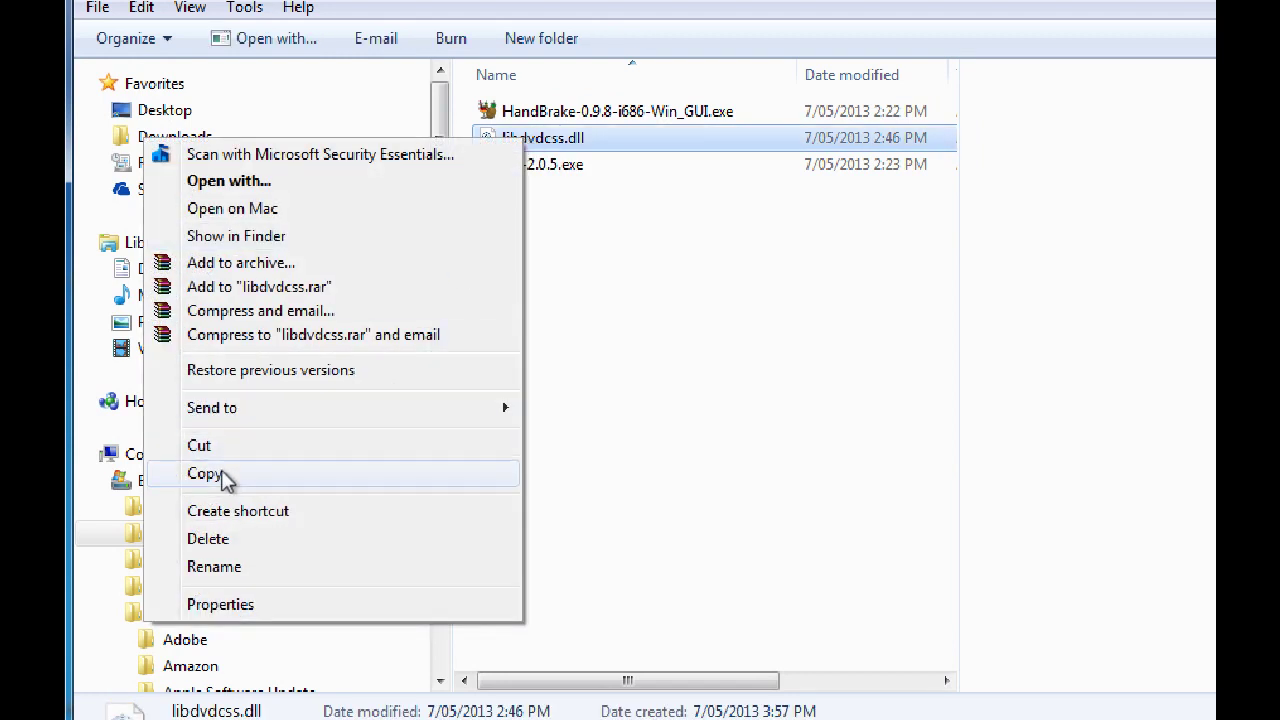
click(205, 474)
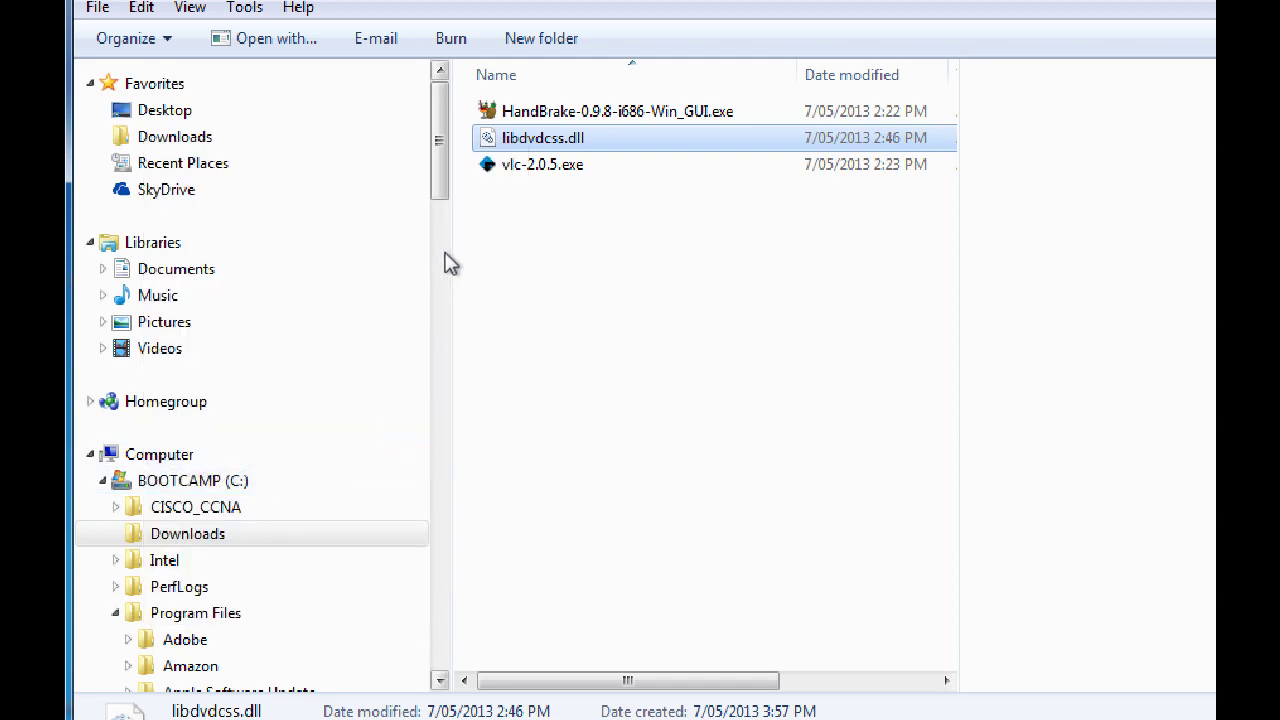
drag(441, 190, 442, 265)
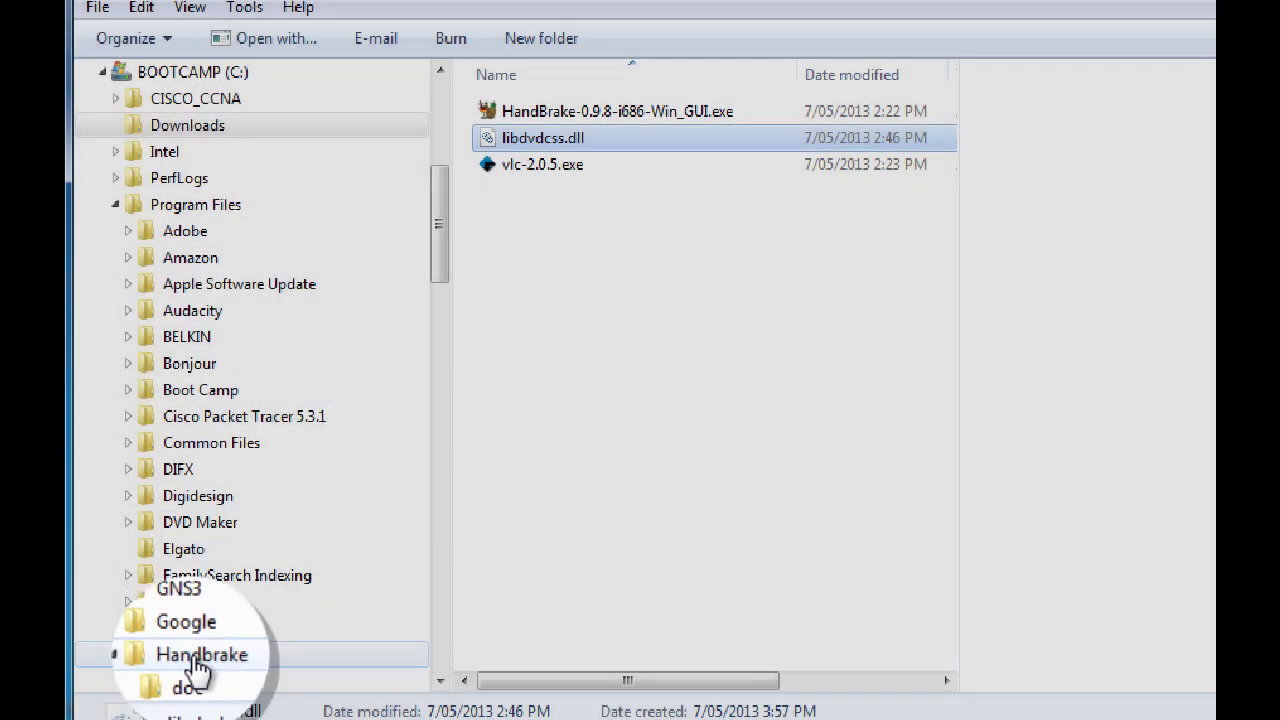
click(200, 655)
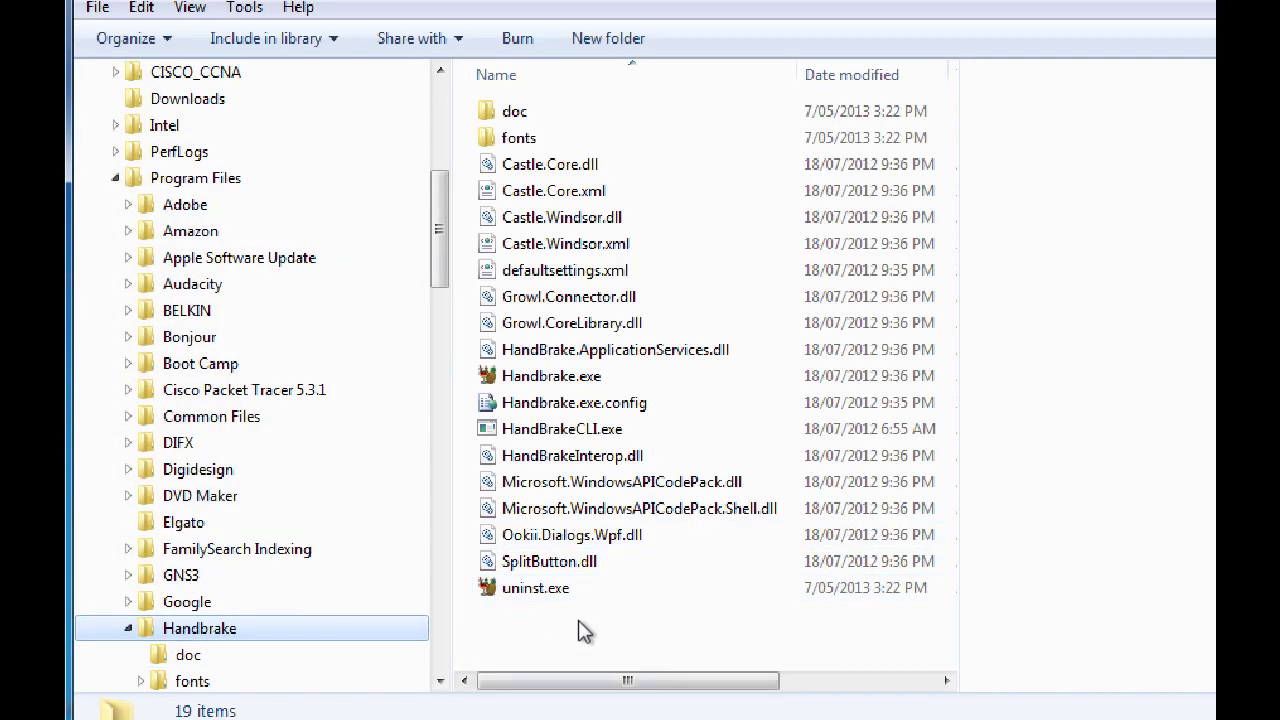
right_click(303, 632)
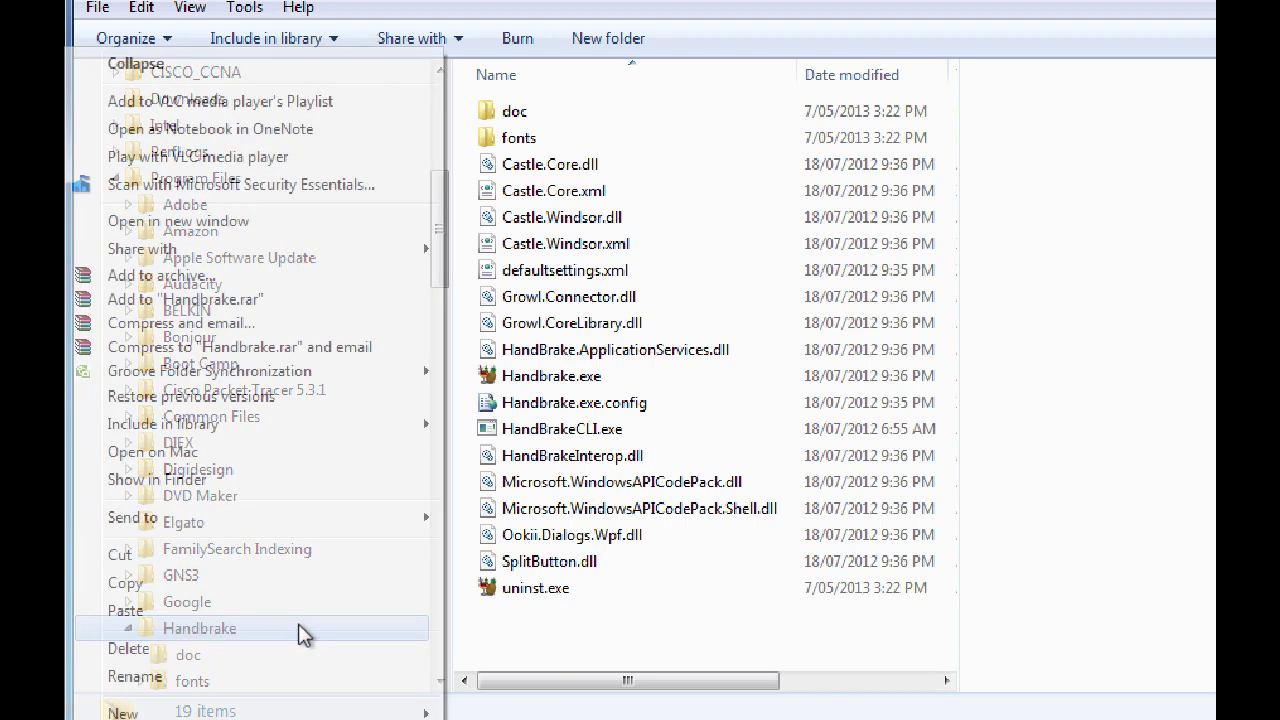
click(126, 611)
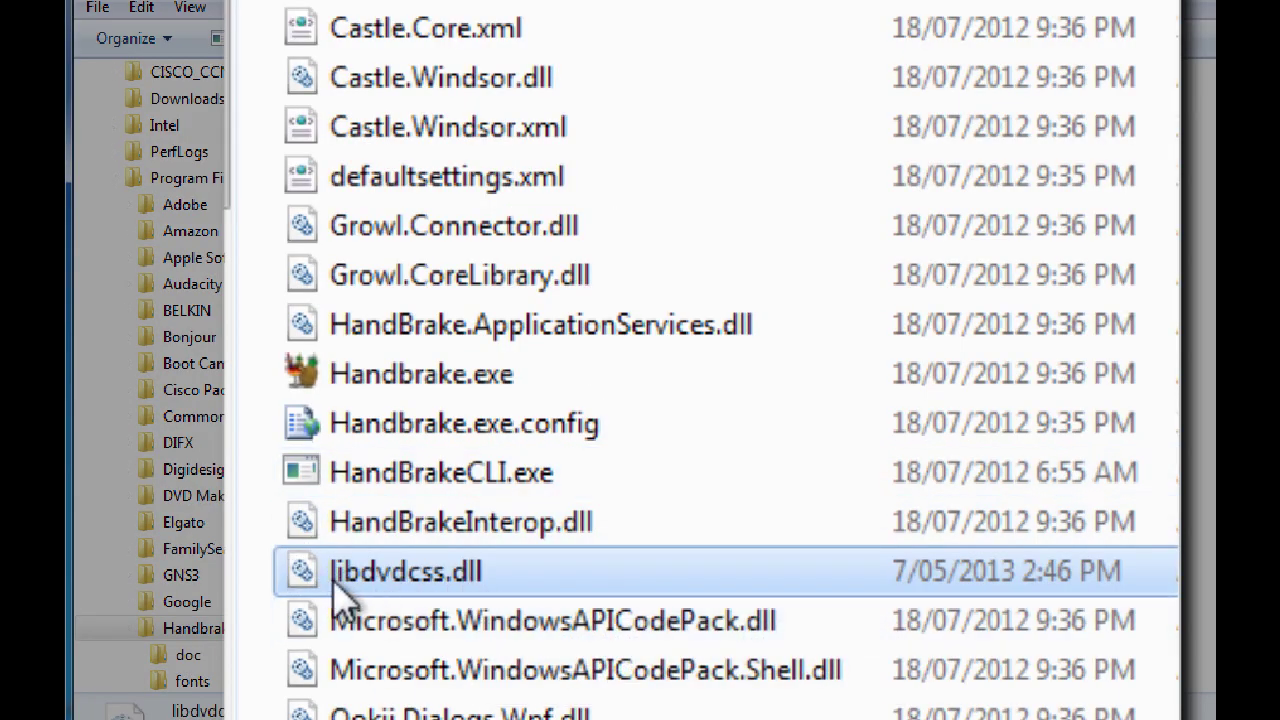
mouse_move(338, 592)
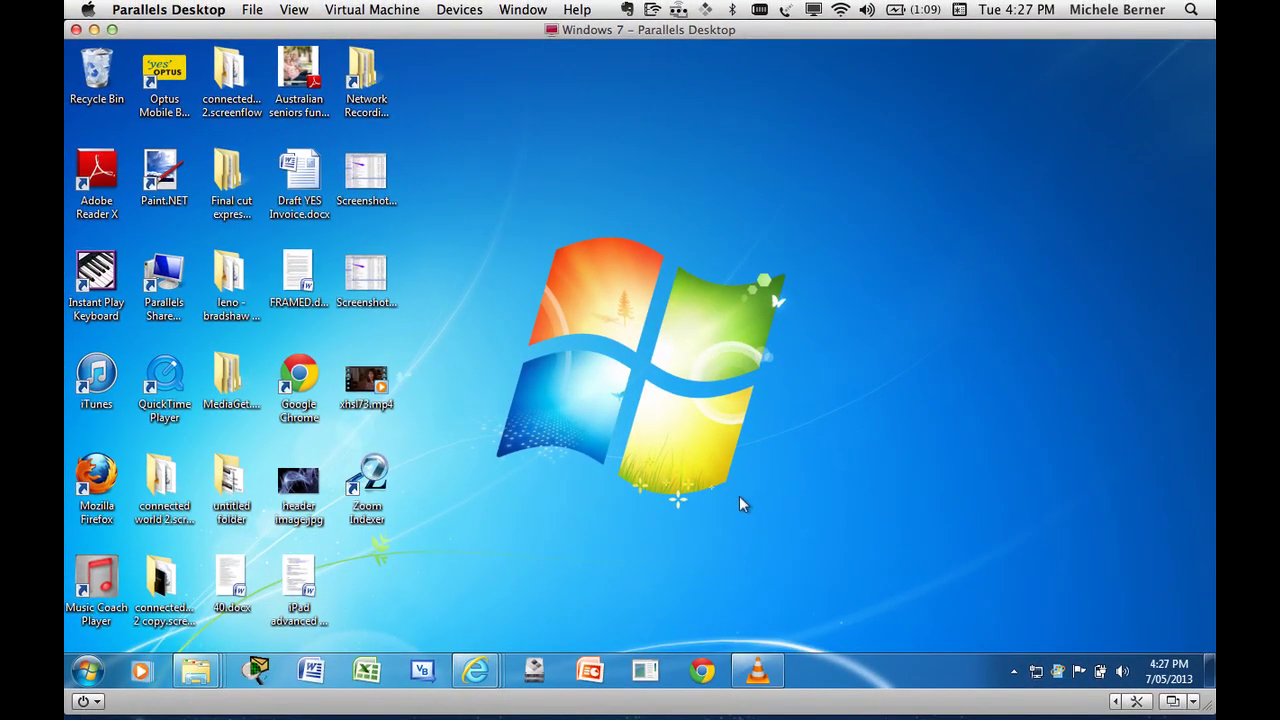
- Launch HandBrake from the Start menu's Handbrake group, loading Whodunnit1_D2 title 2 as source
click(85, 678)
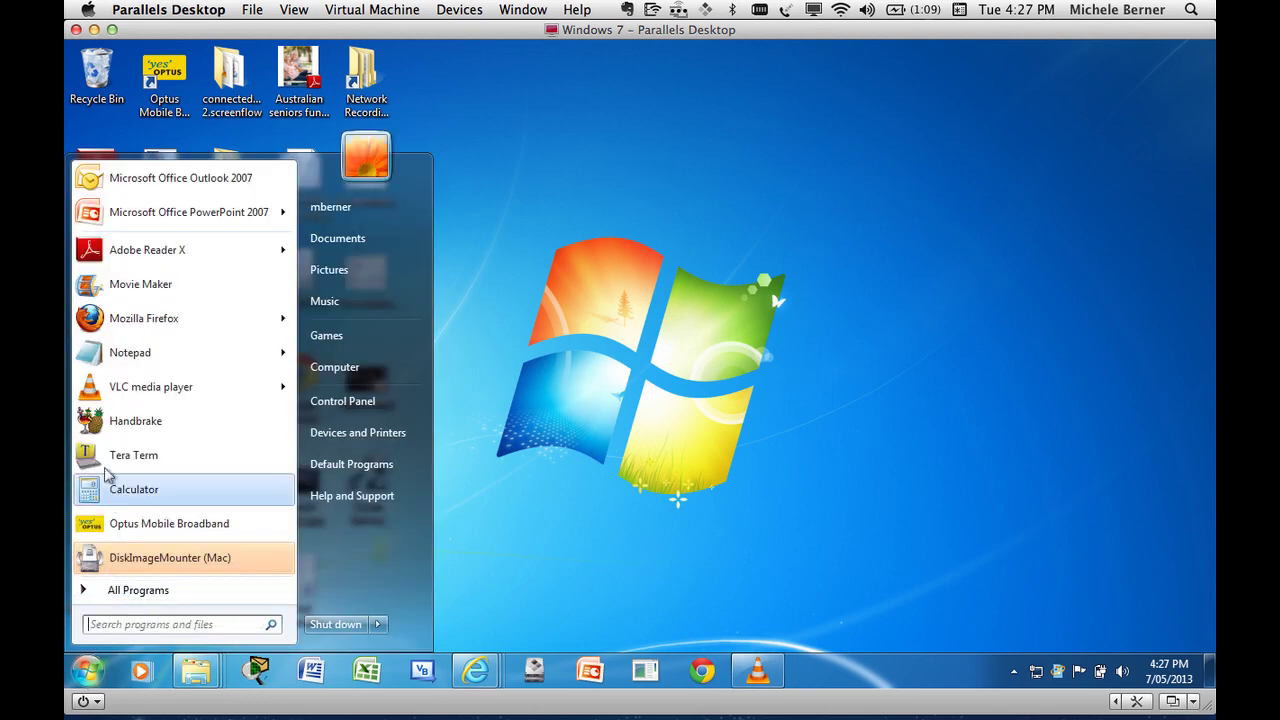
click(130, 592)
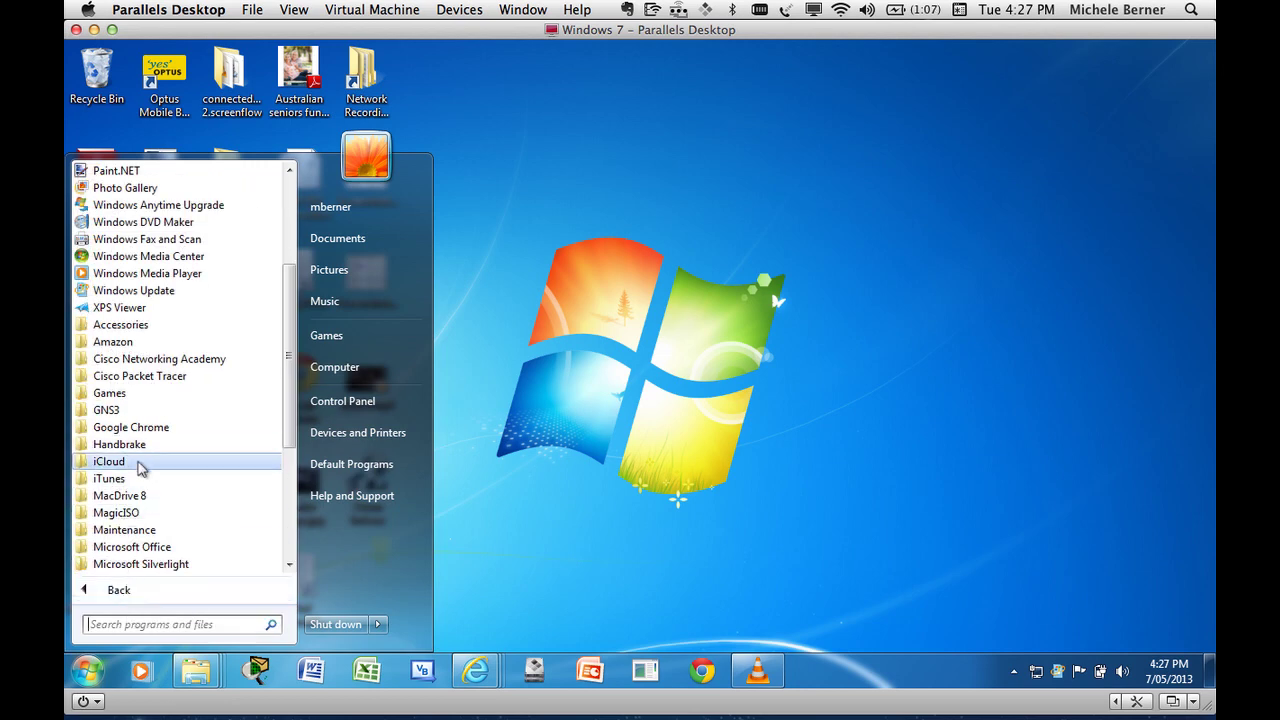
click(121, 446)
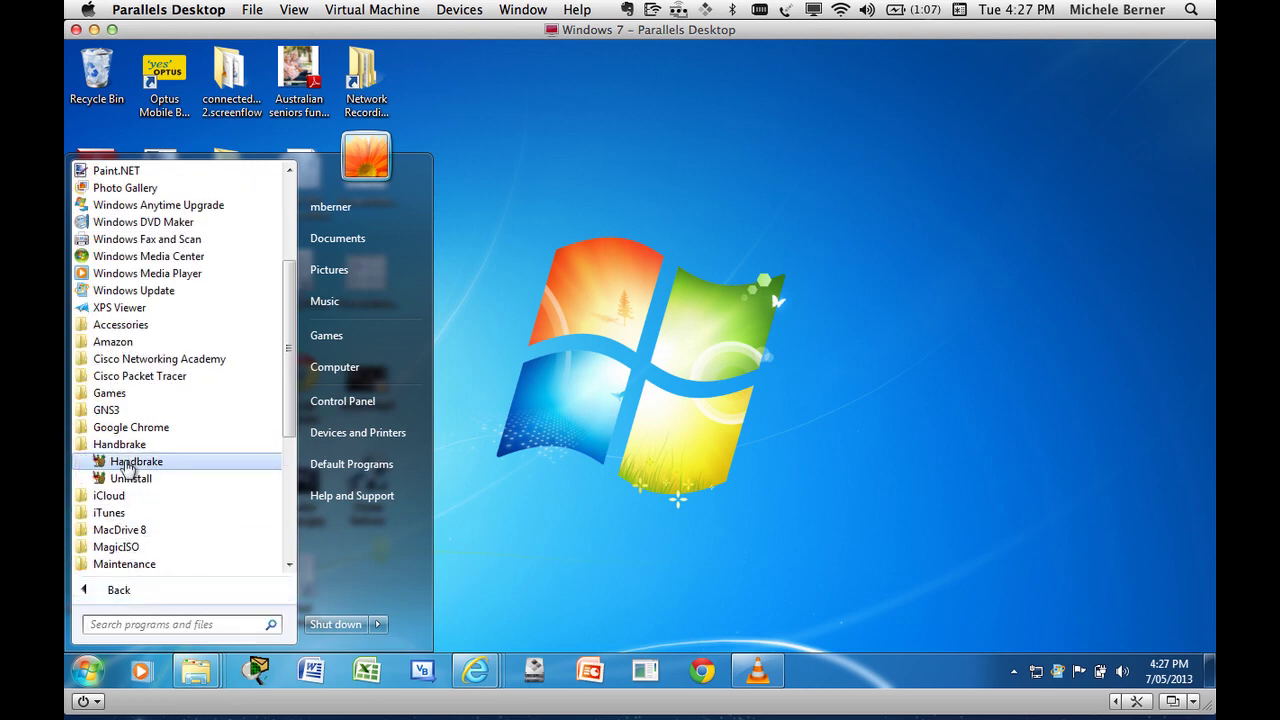
click(128, 465)
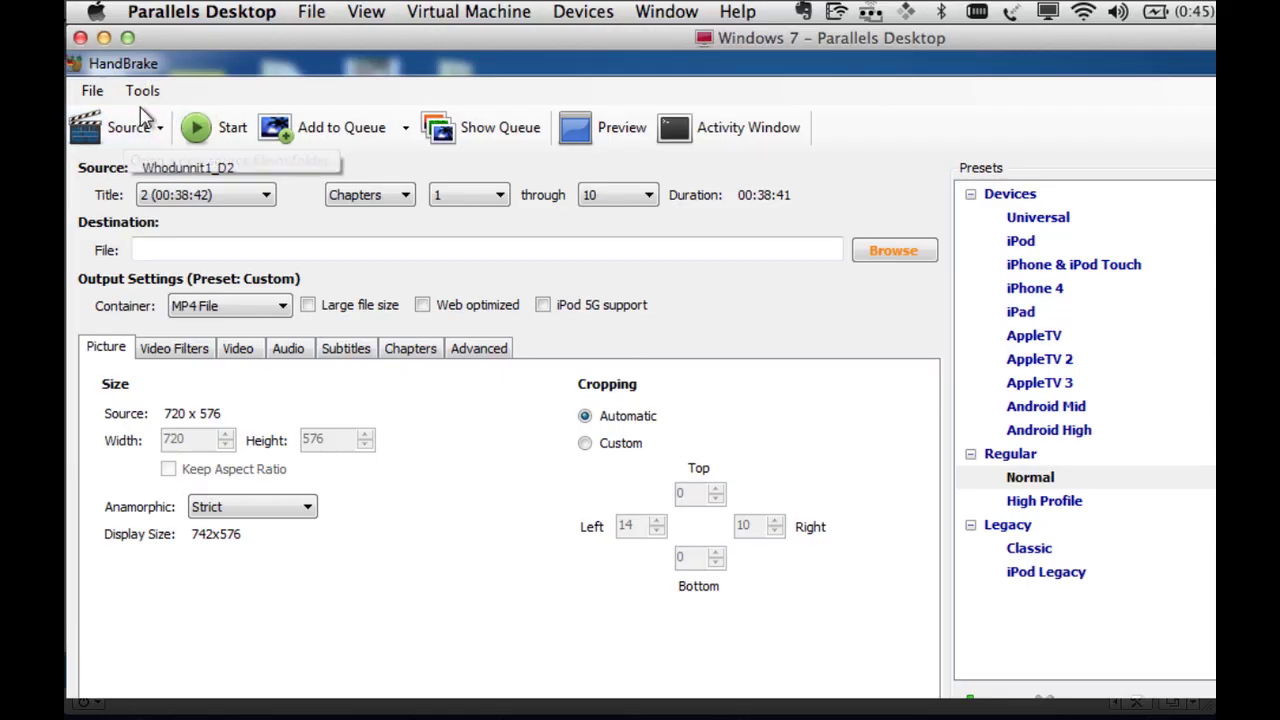
- Set HandBrake's default output folder to Desktop\DVD rips in the Output Files options
click(142, 91)
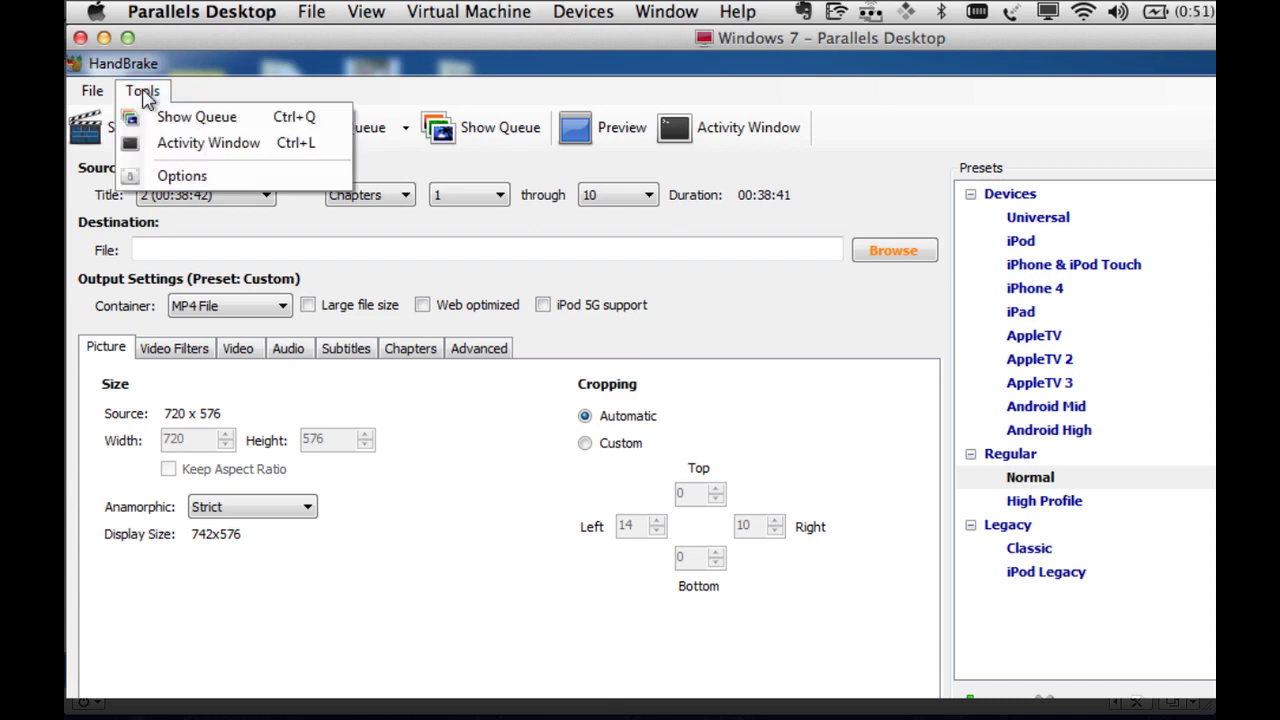
click(172, 178)
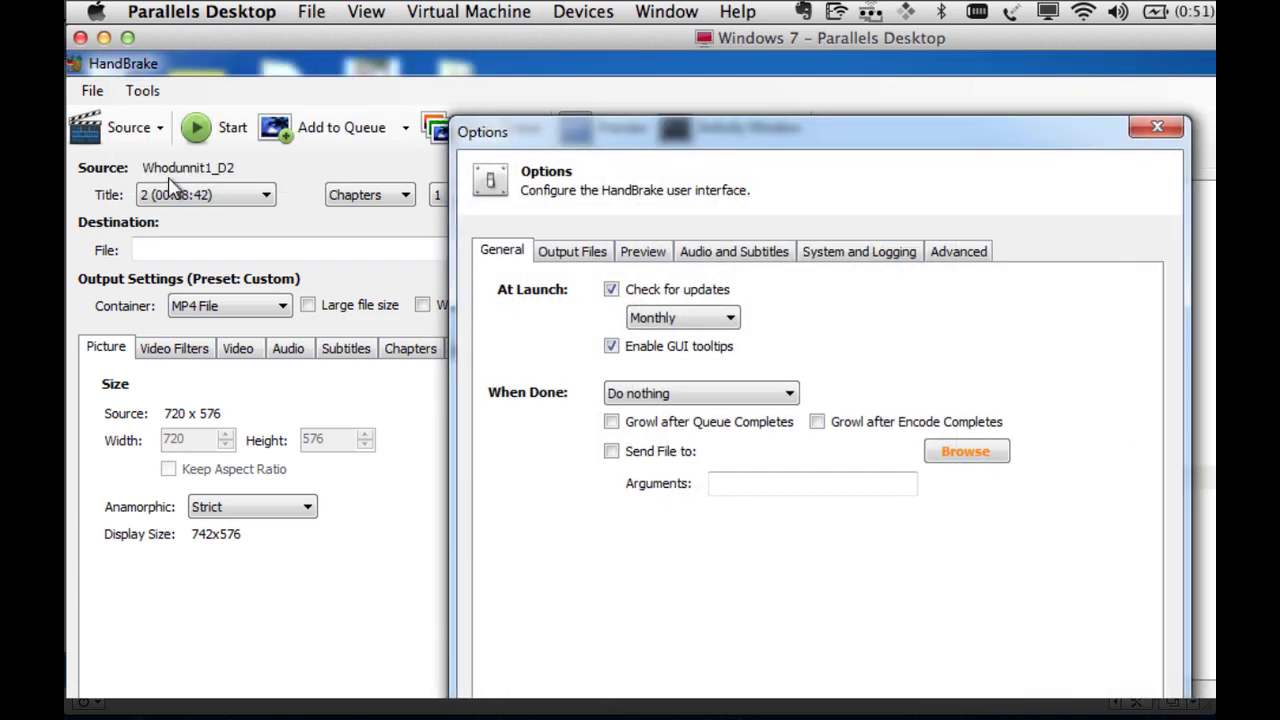
click(566, 254)
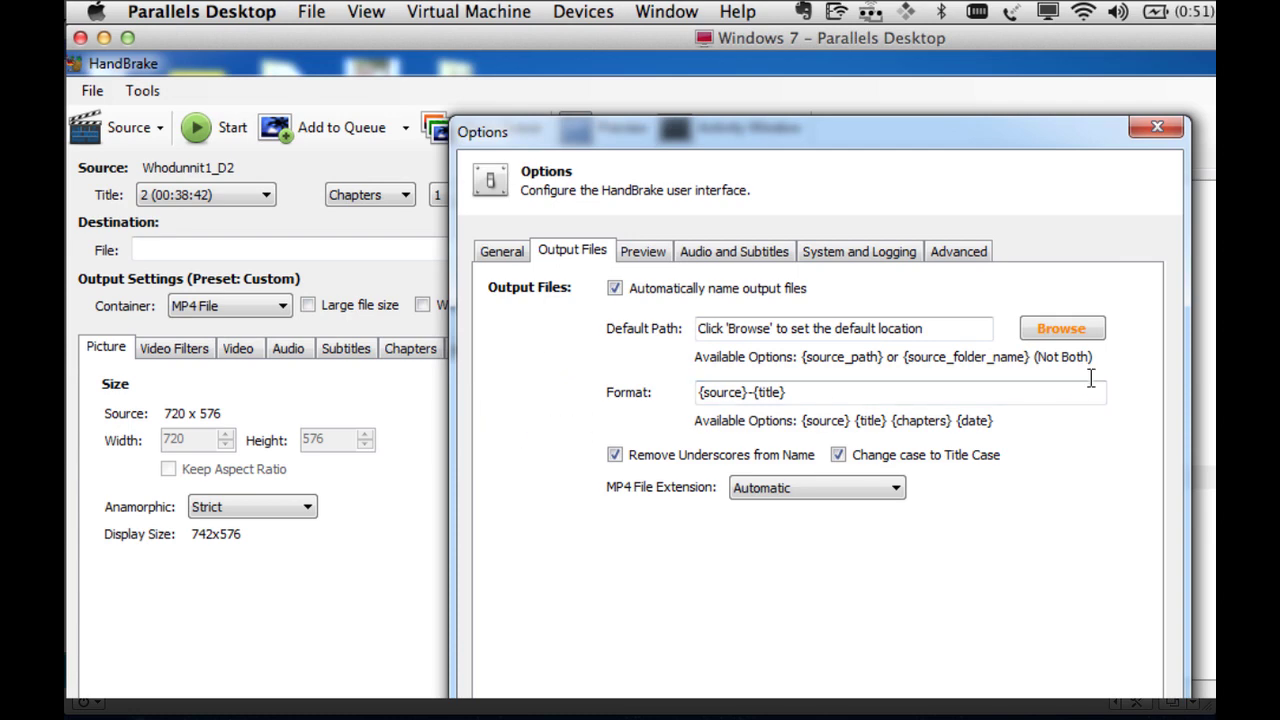
click(1062, 333)
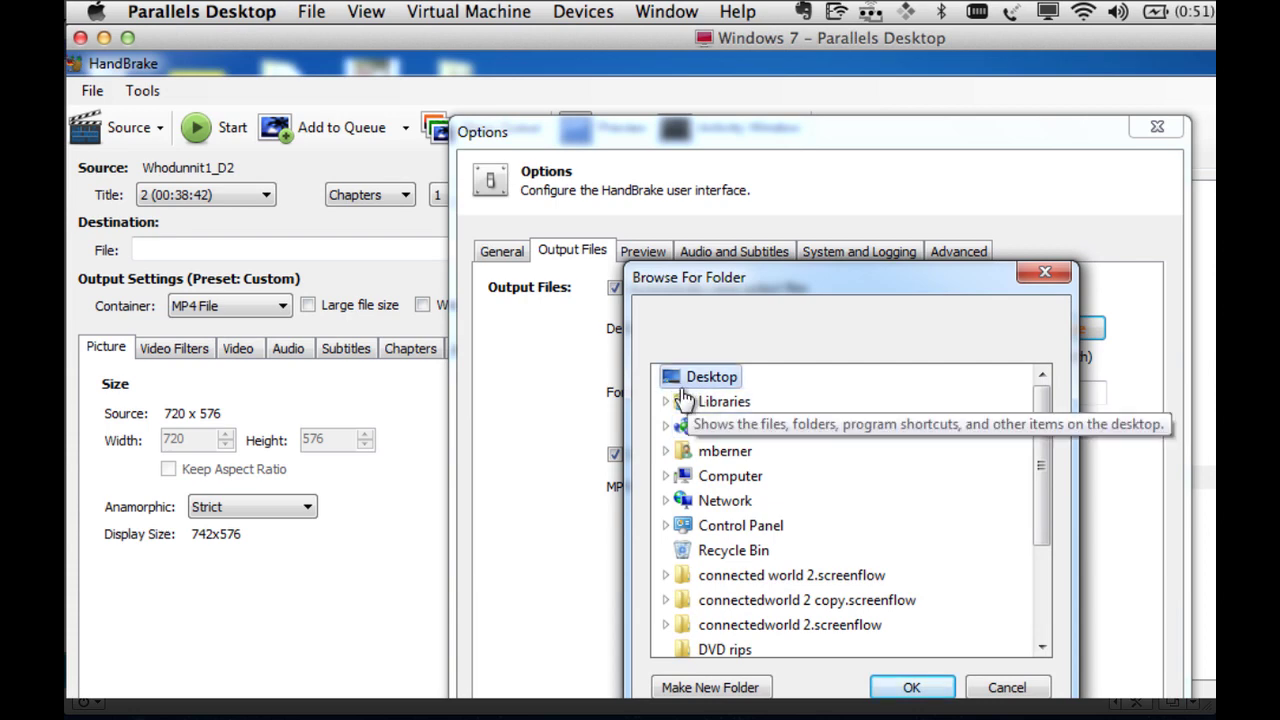
drag(1043, 543, 1043, 603)
click(714, 552)
click(909, 688)
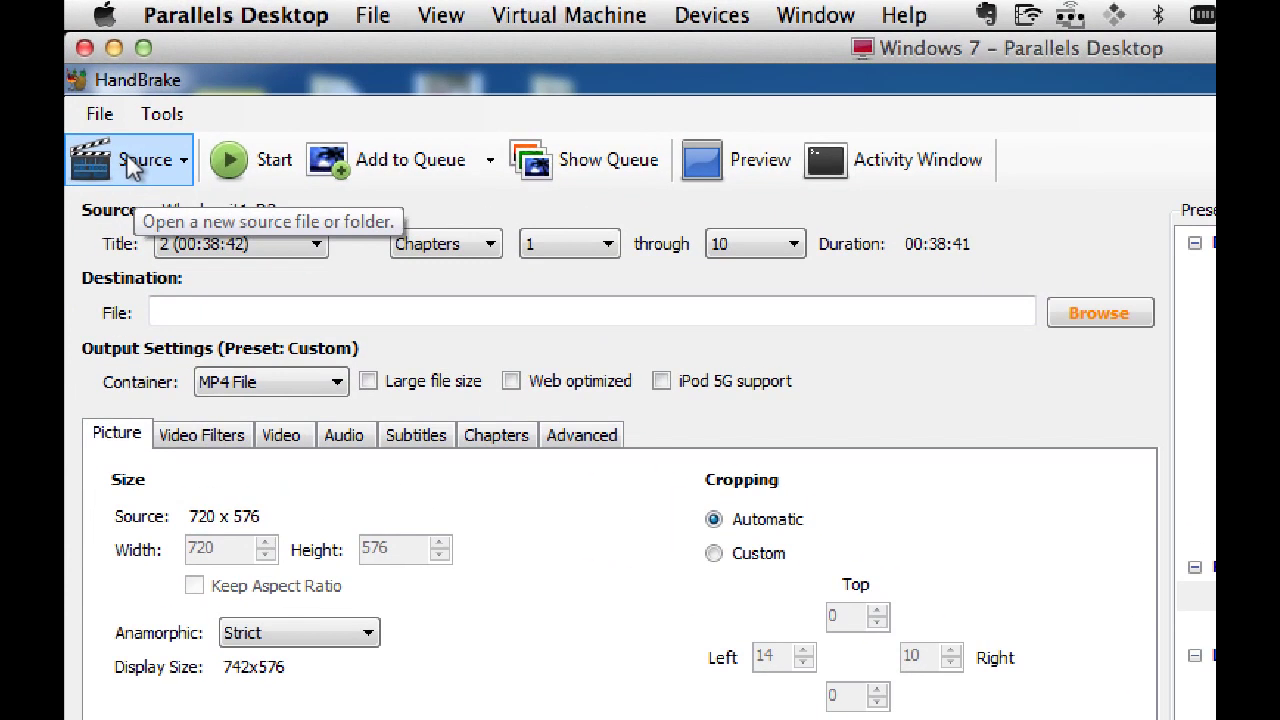
- Load the Whodunnit1_D2 disc as the source and keep title 2 (00:38:42)
click(131, 168)
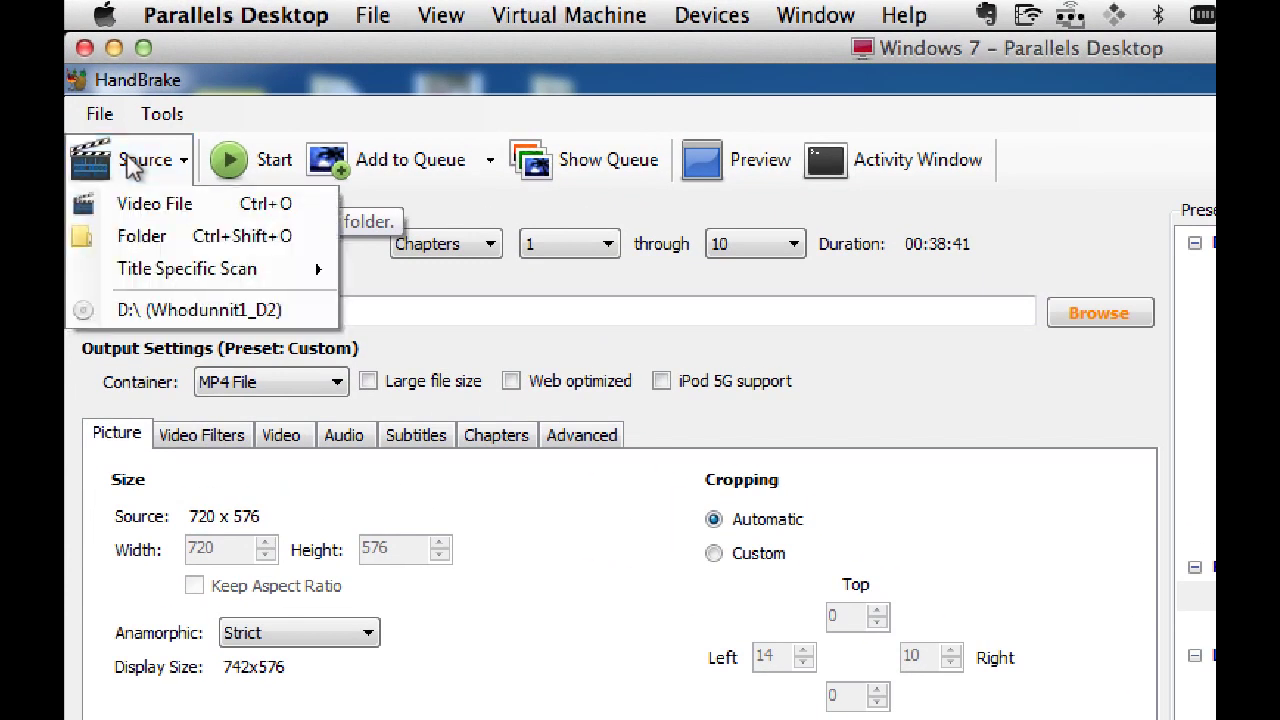
click(211, 311)
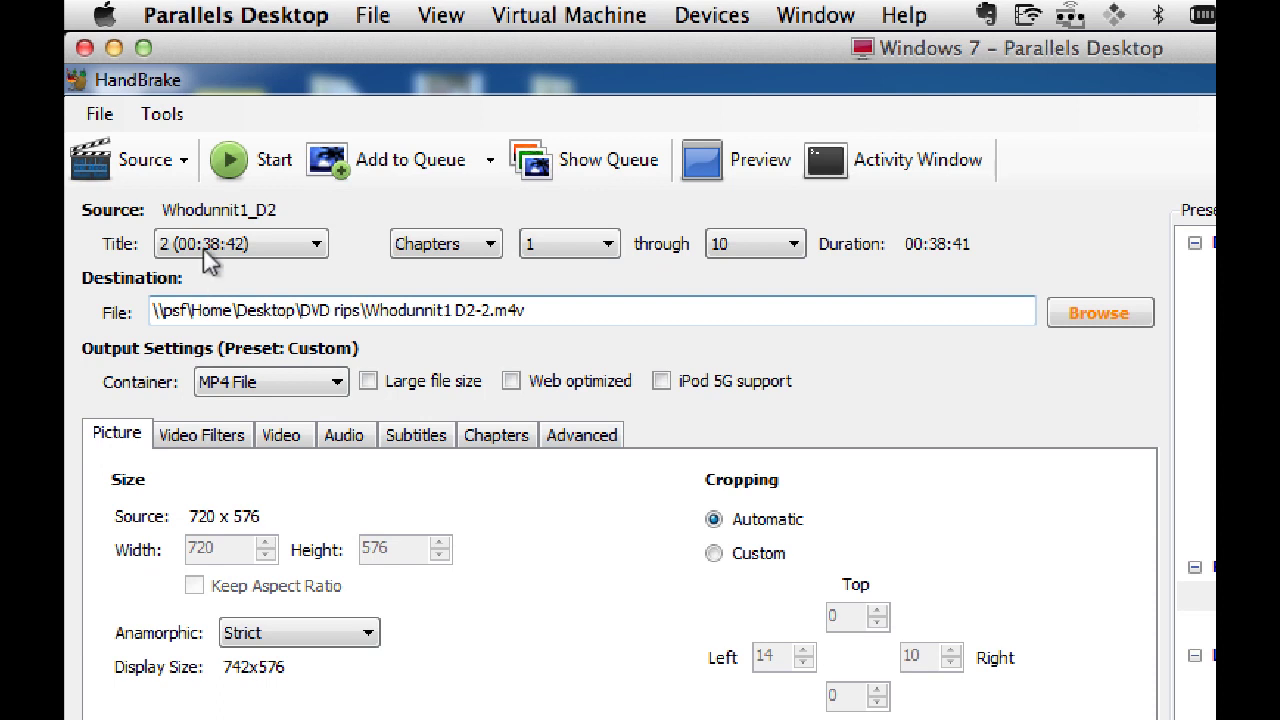
click(317, 245)
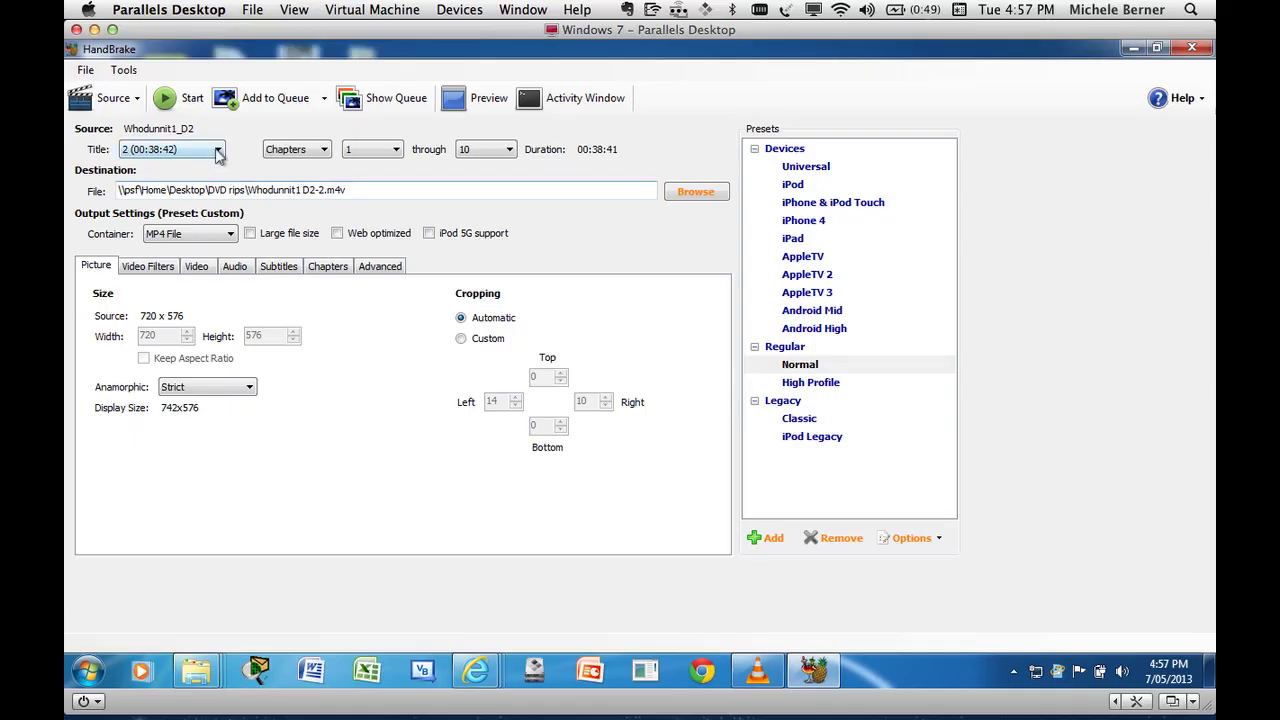
click(316, 243)
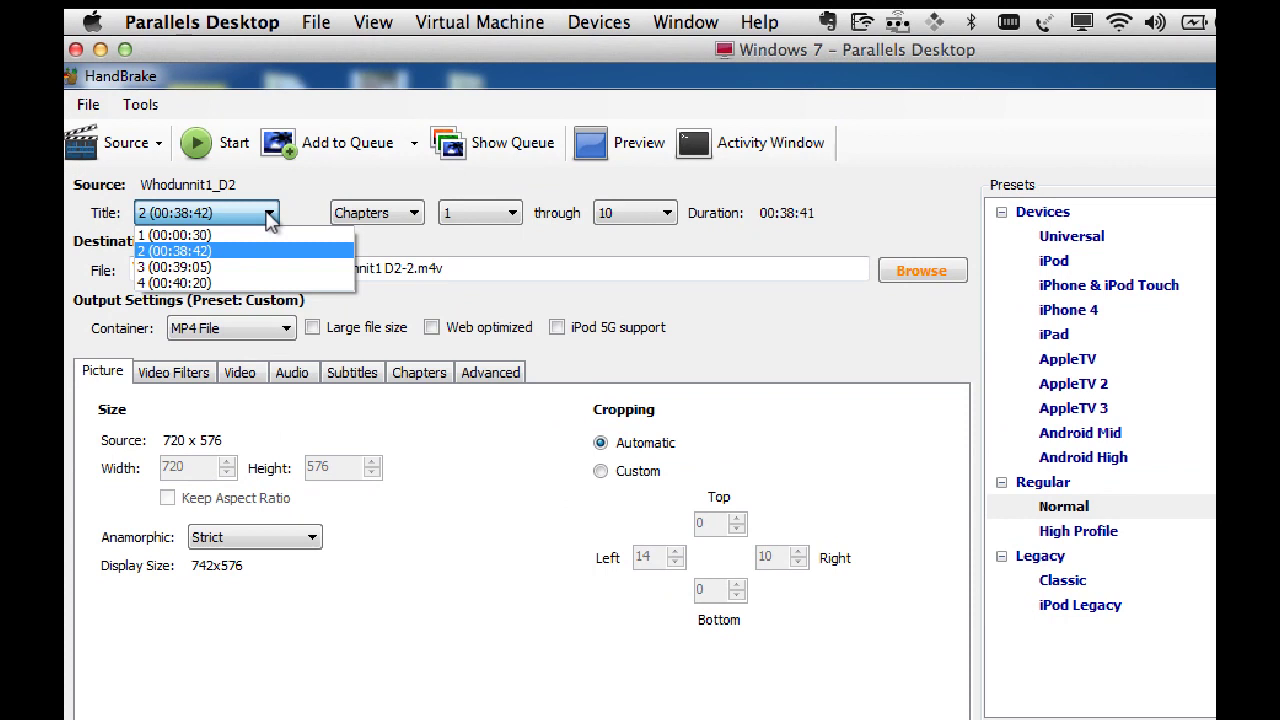
click(450, 563)
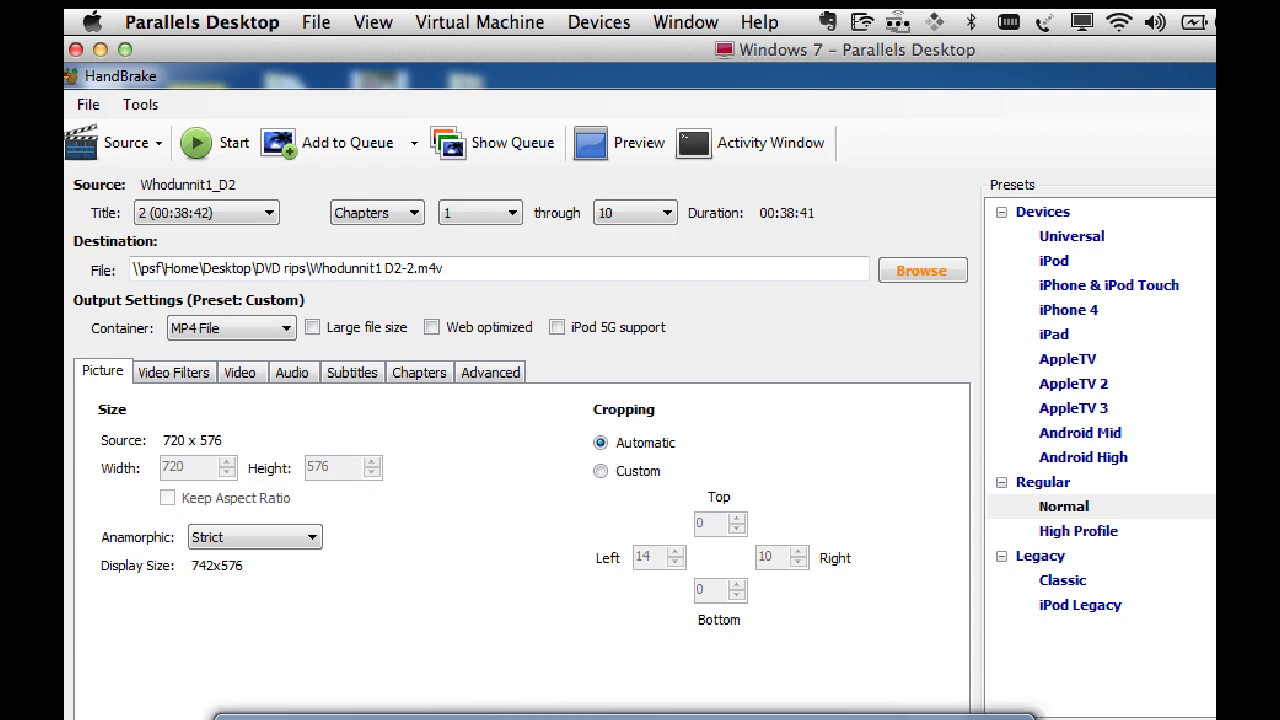
- Go to the IMDb website from a new browser tab
click(600, 712)
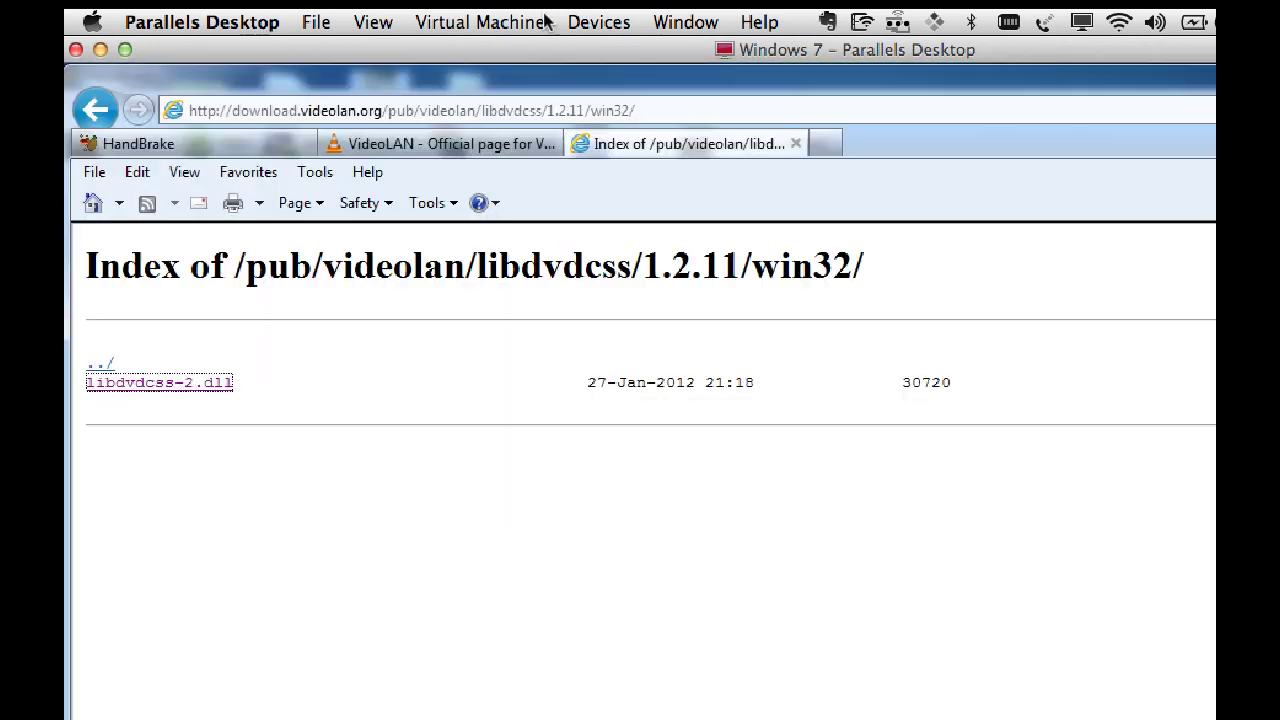
click(836, 150)
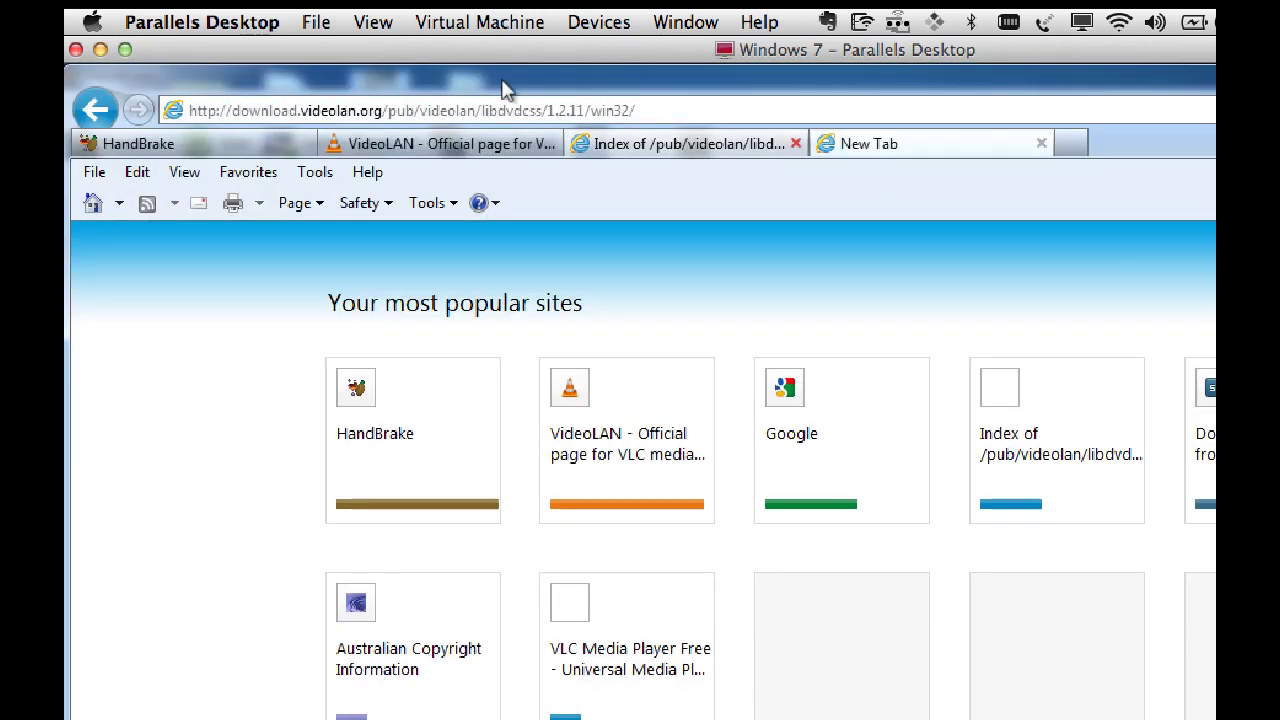
text(imdb)
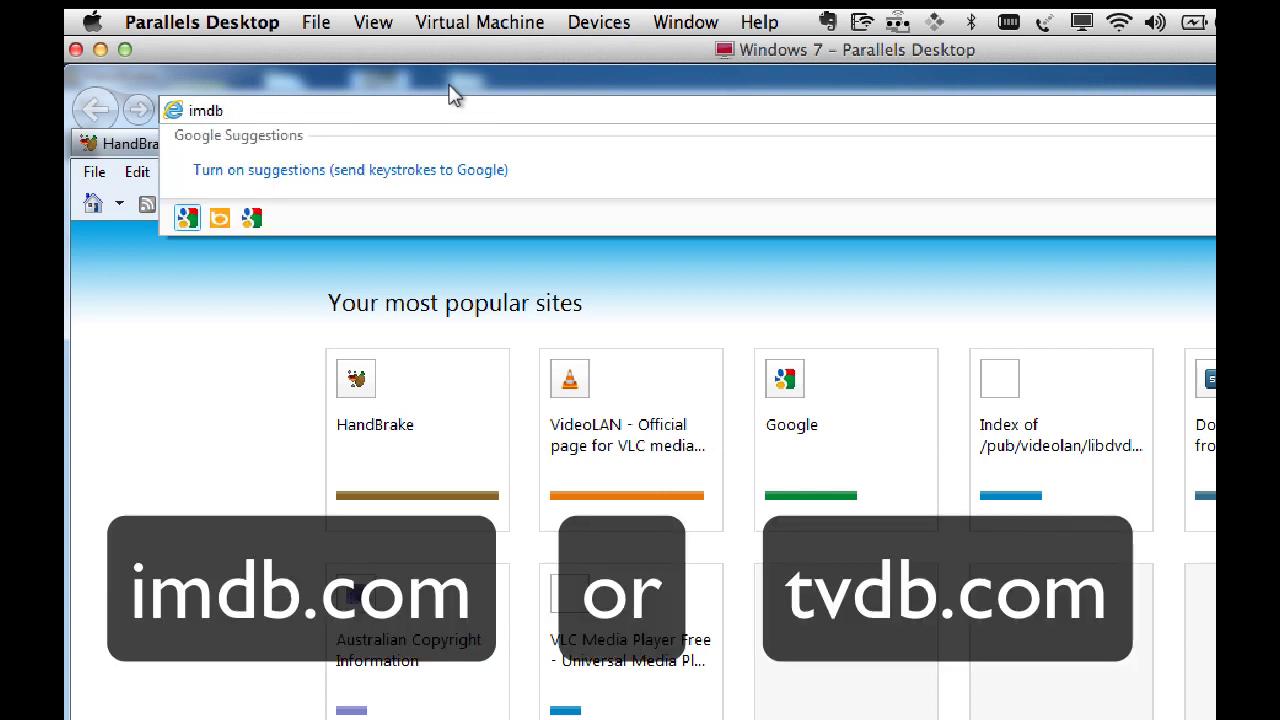
key(Return)
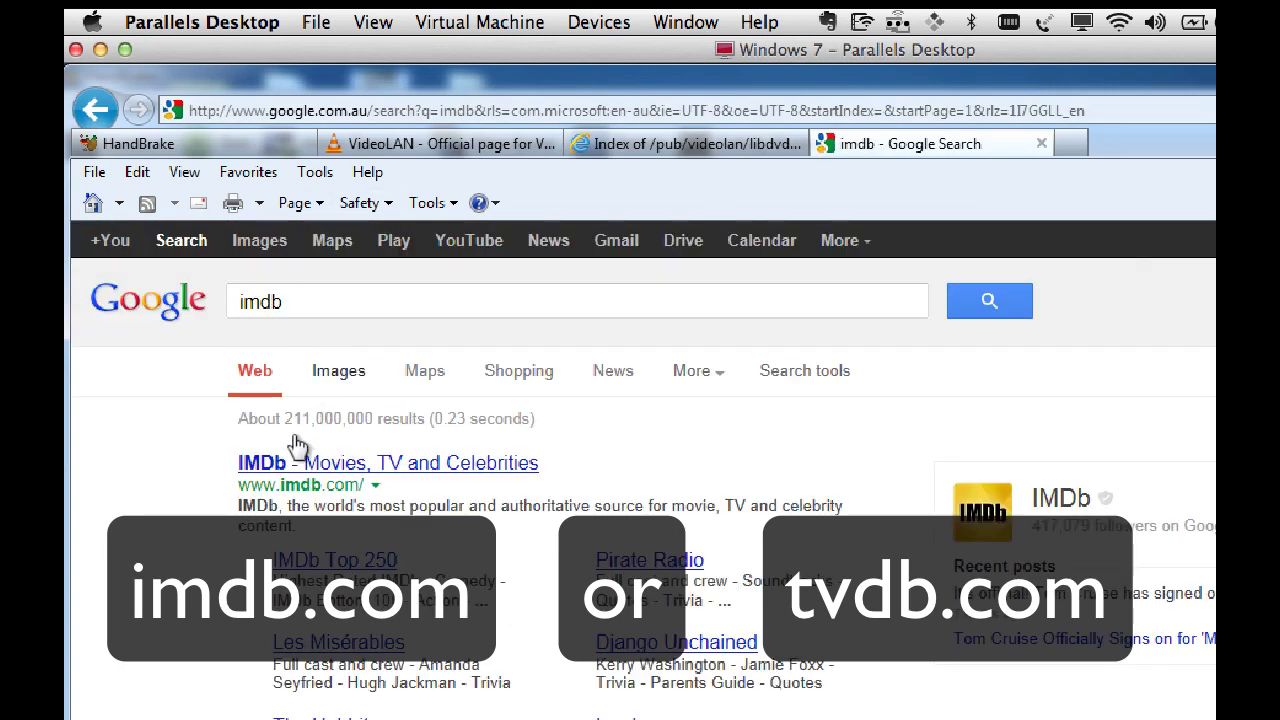
click(268, 466)
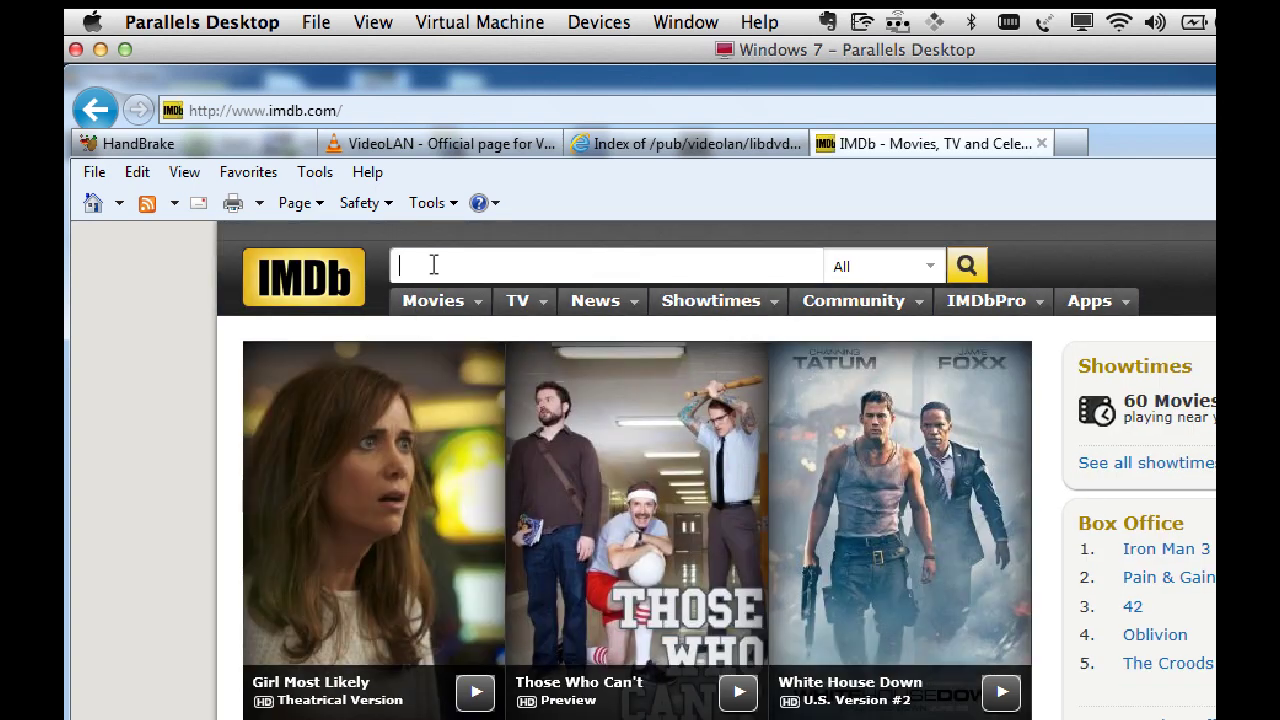
- Search IMDb for whodunnit and open the Whodunnit? (1972) series page
text(whodunnit)
key(Return)
scroll(897, 623, down, 5)
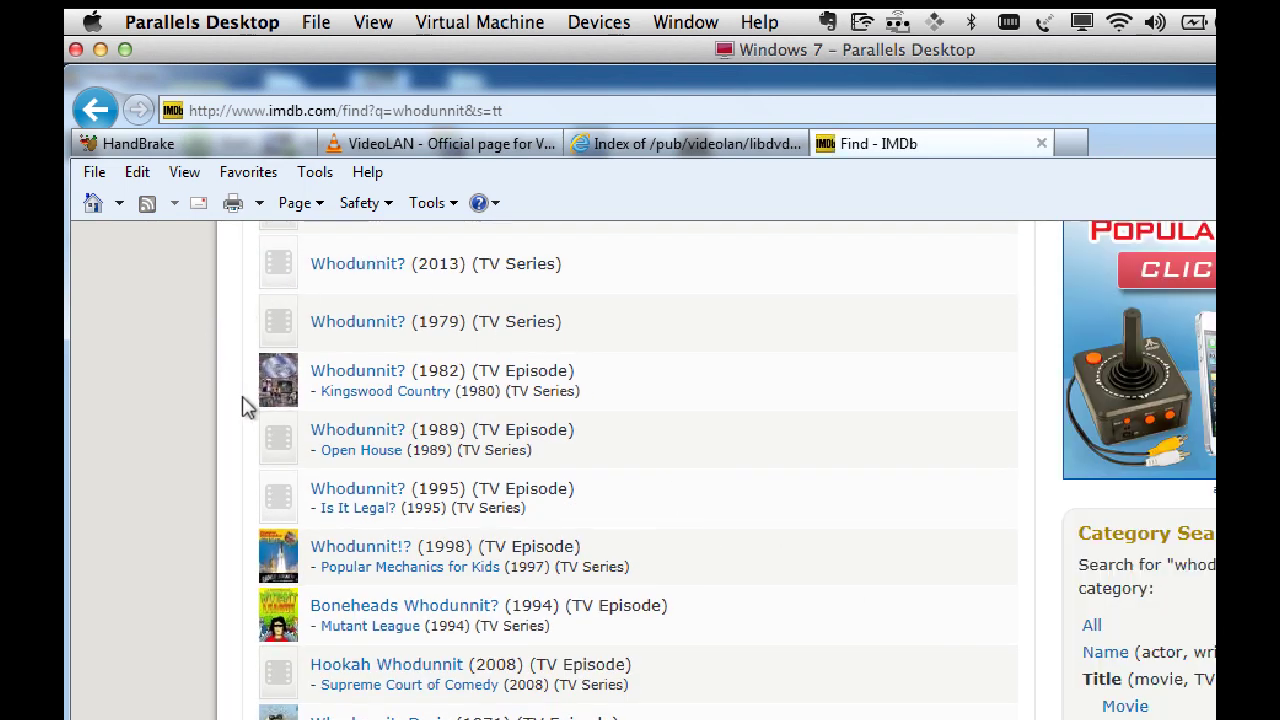
scroll(240, 405, up, 3)
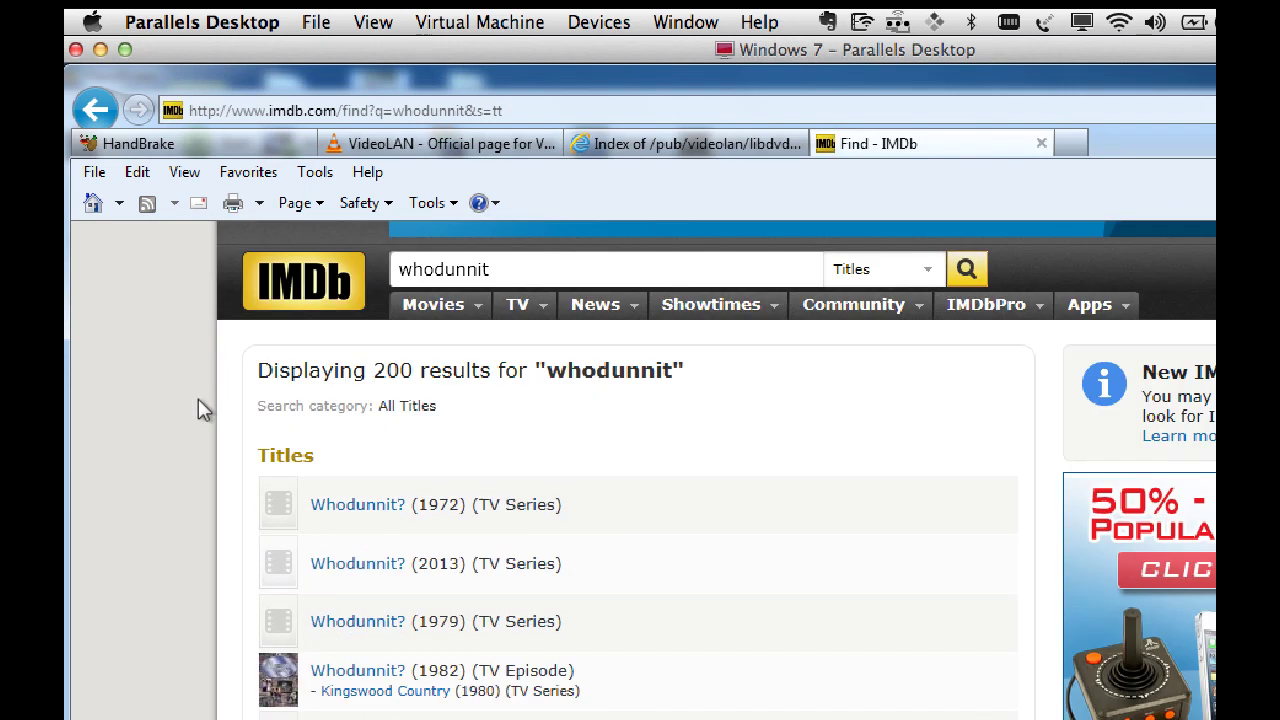
click(349, 507)
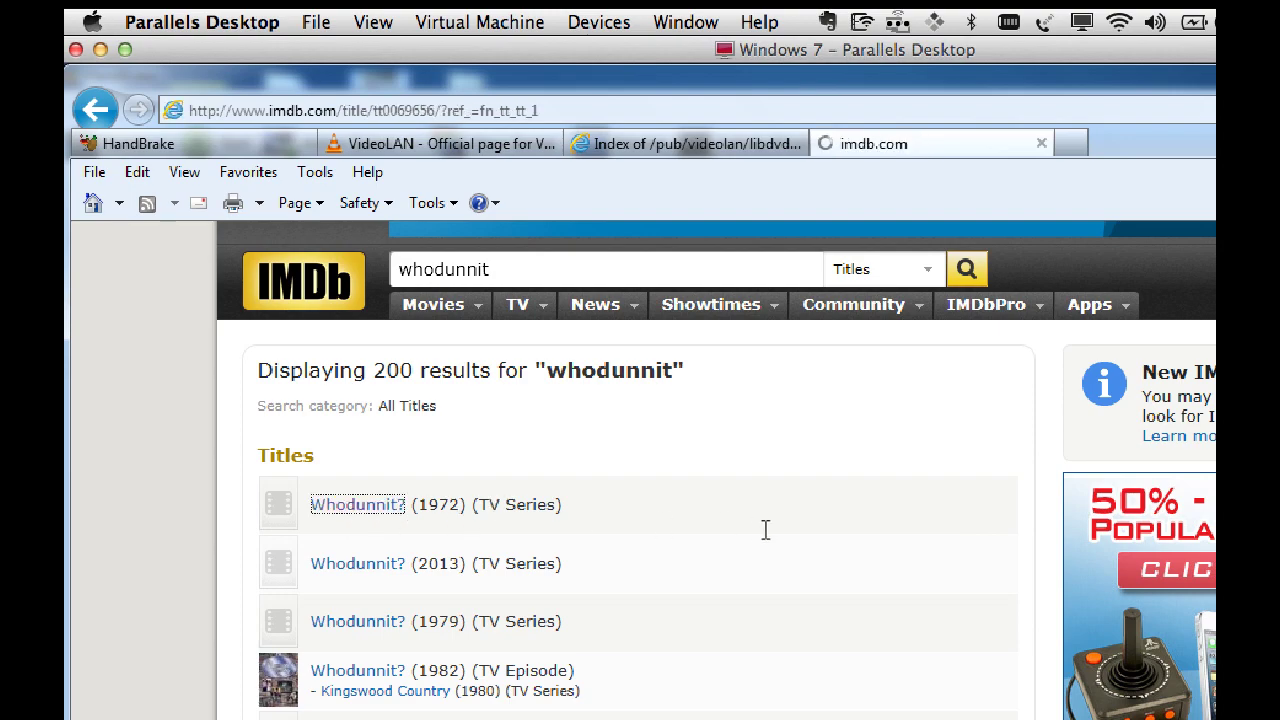
- Open Season 1, Episode 4 'Did He Fall or Was He Pushed?', then return to HandBrake
scroll(522, 688, down, 4)
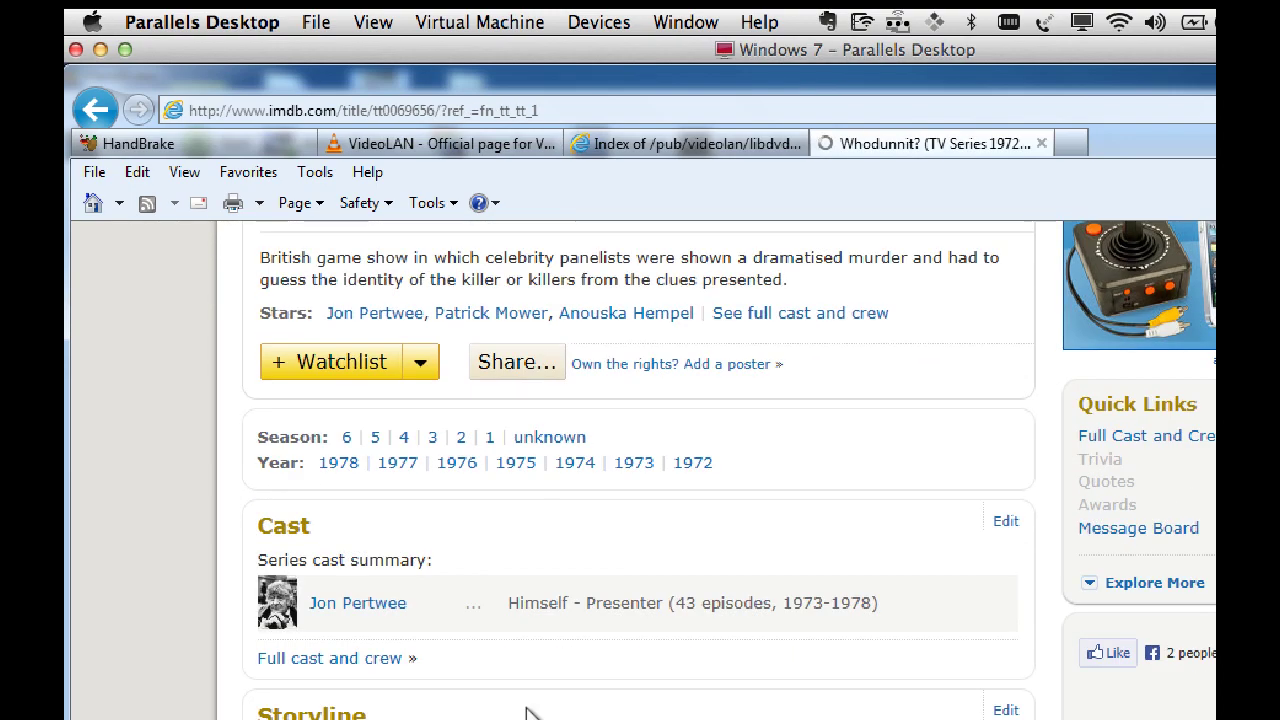
click(490, 440)
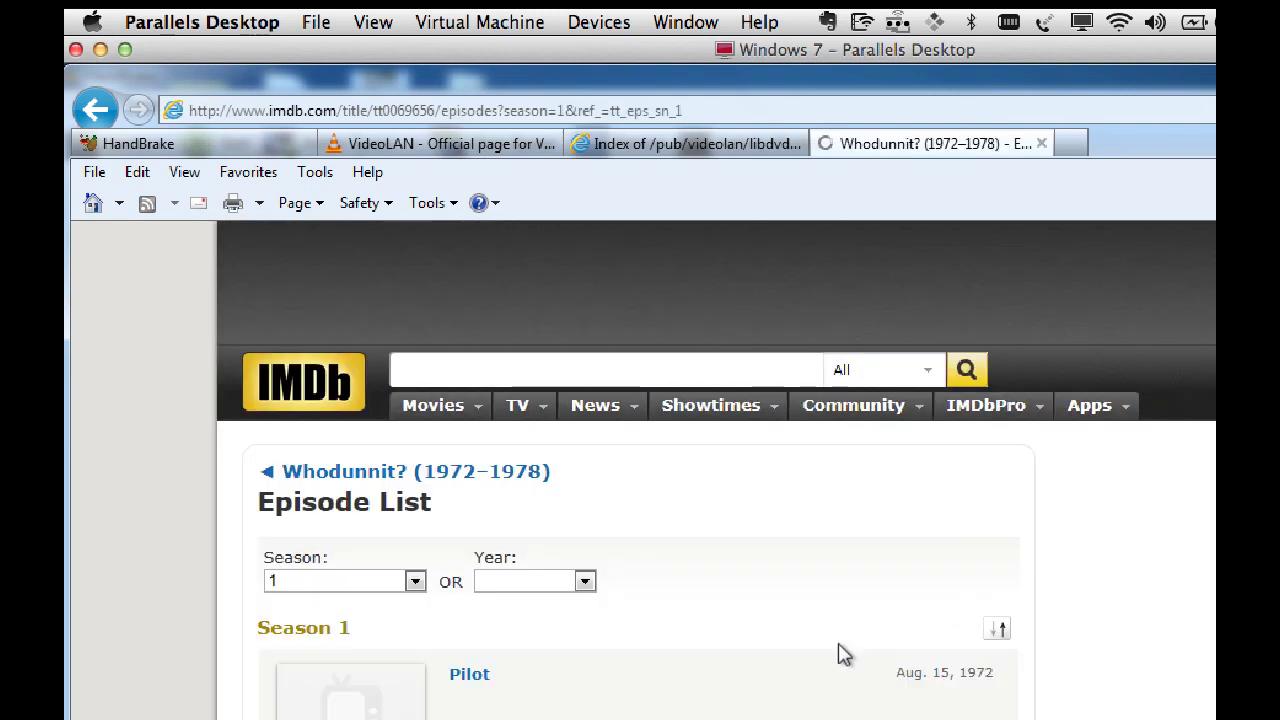
scroll(810, 635, down, 4)
scroll(477, 355, down, 3)
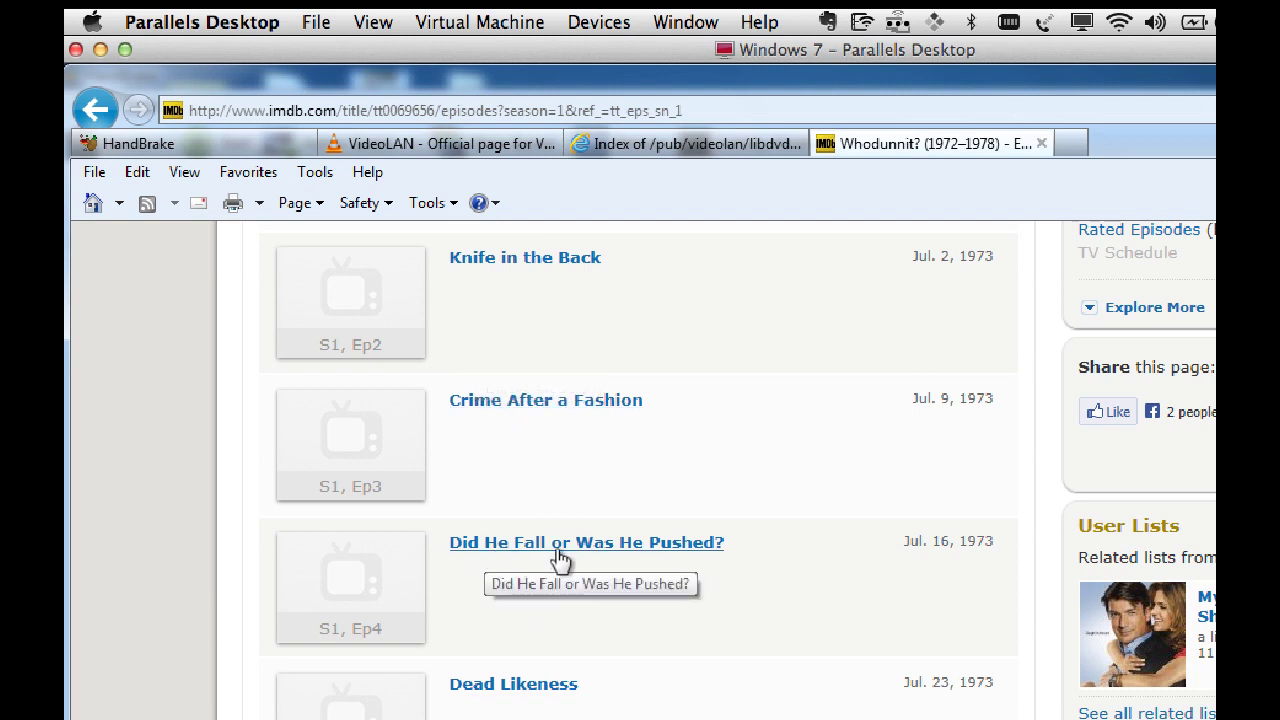
click(474, 545)
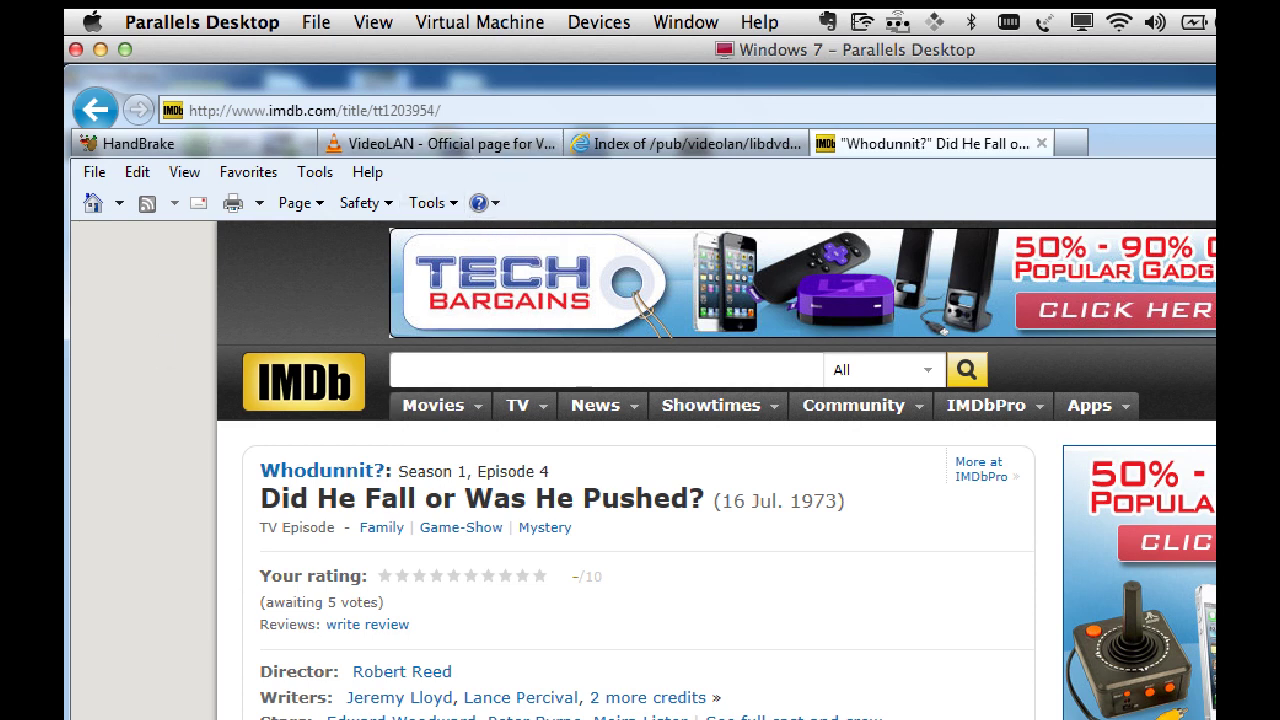
key(alt+Tab)
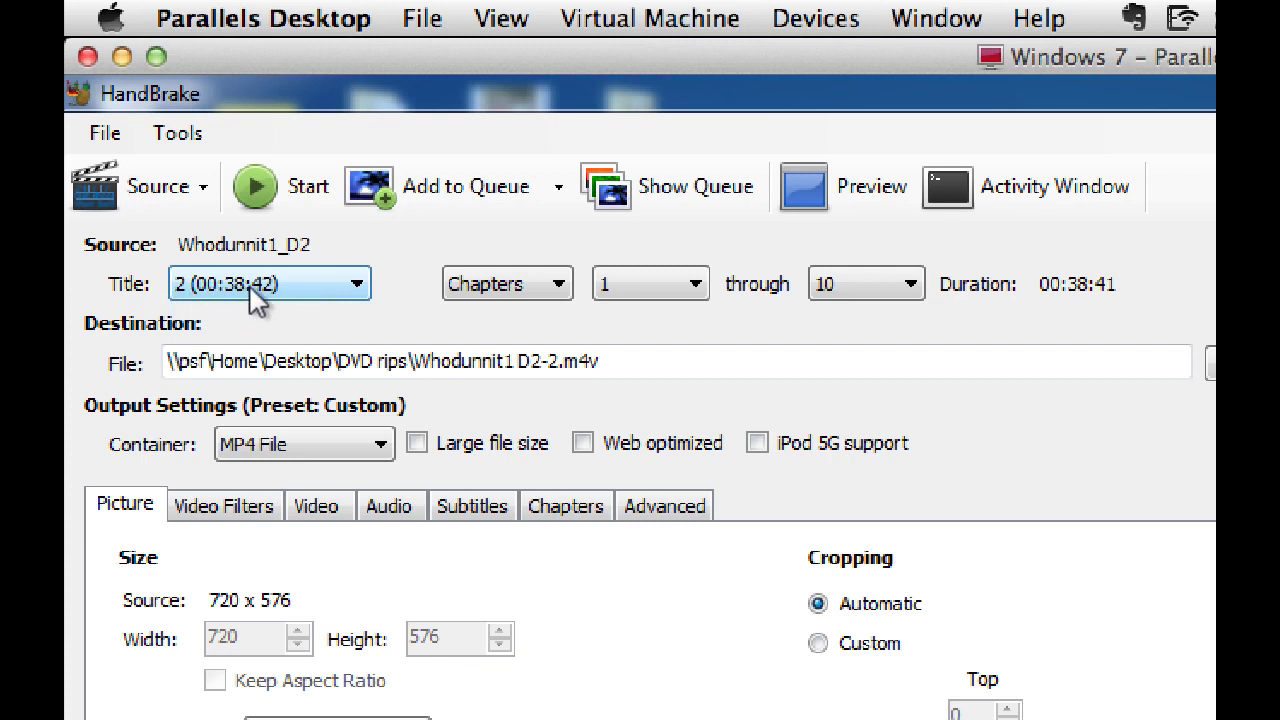
- Change the destination file name to Whodunnit.S01.E04.Did he fall or was he pushed.m4v
click(555, 361)
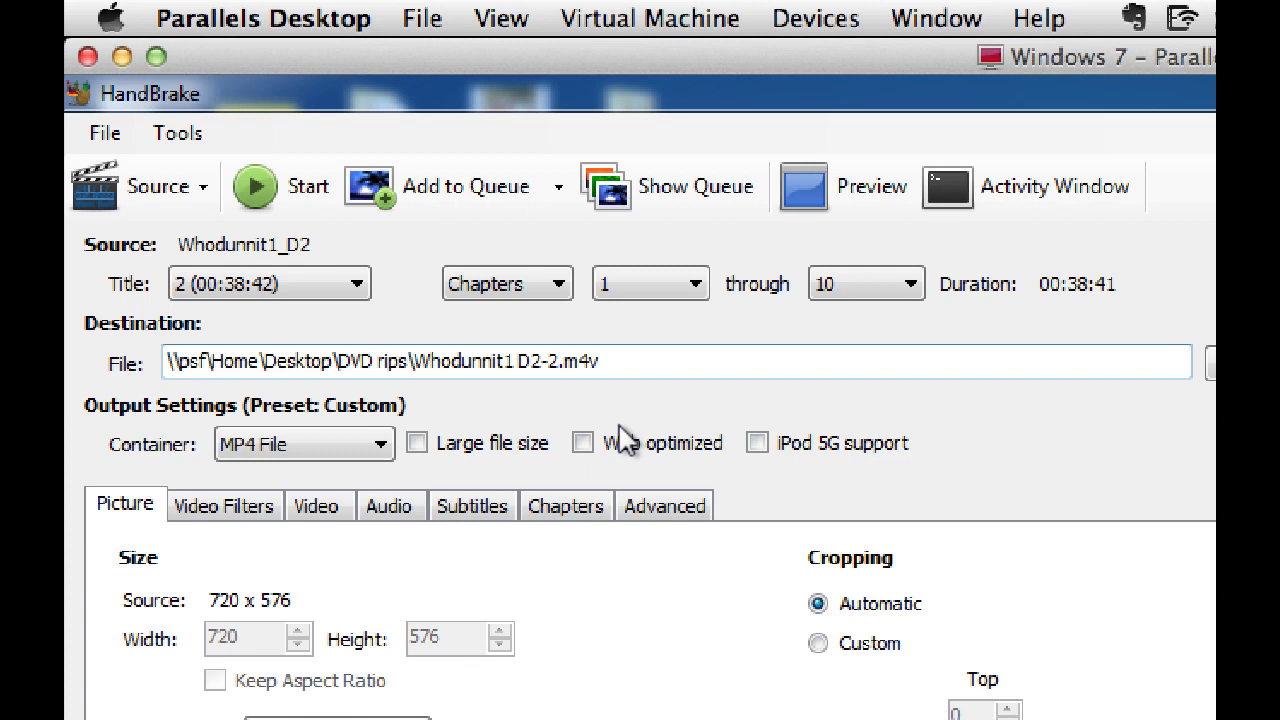
key(BackSpace)
key(BackSpace)
key(BackSpace)
key(BackSpace)
key(BackSpace)
key(BackSpace)
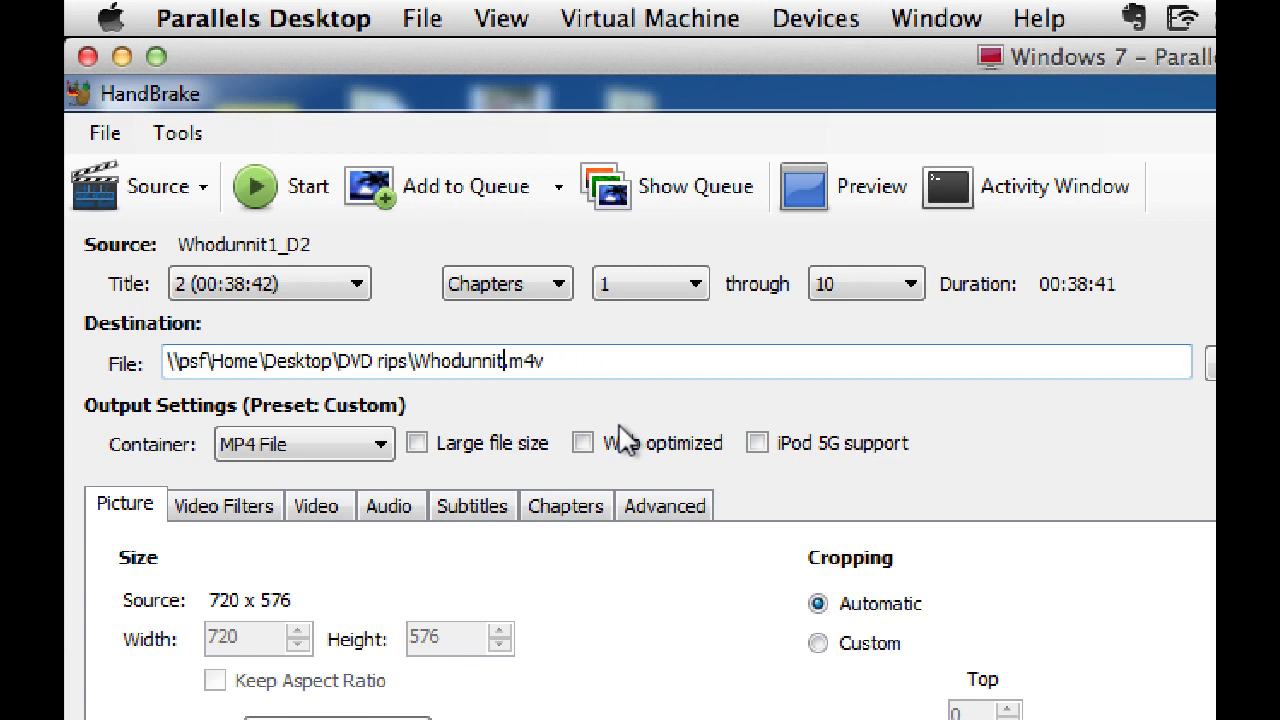
text(.S01)
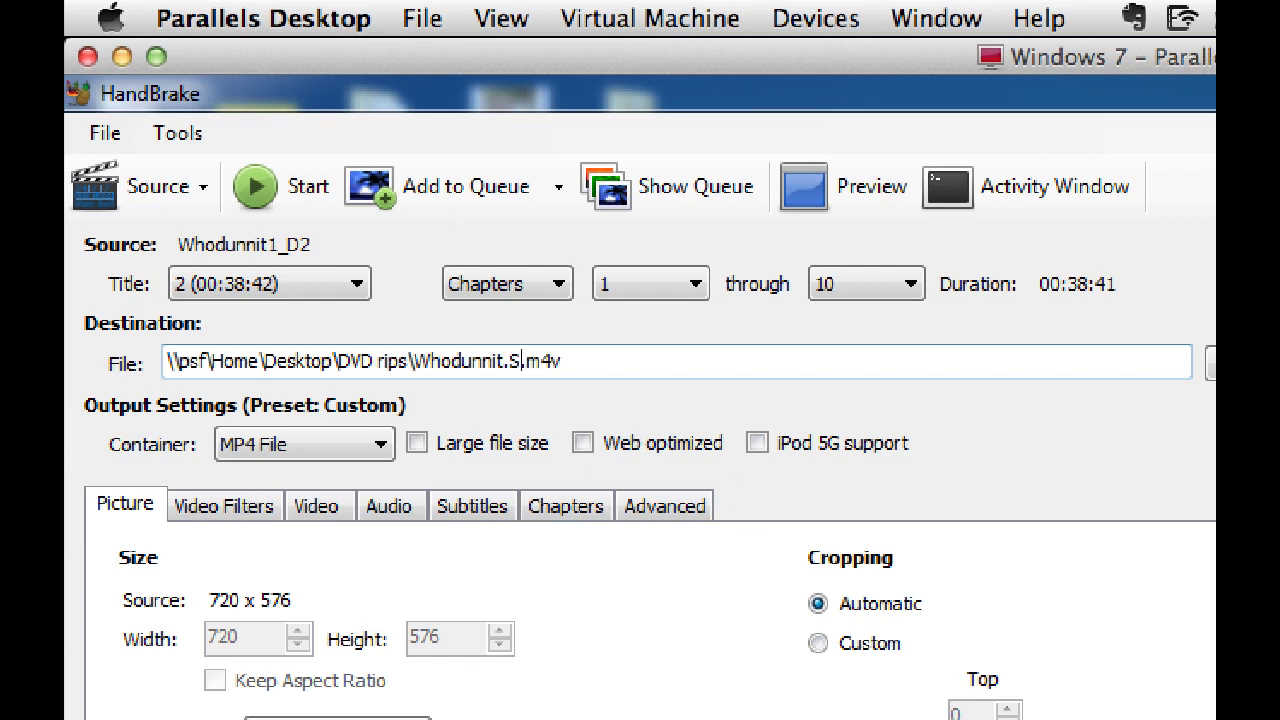
text(.E04)
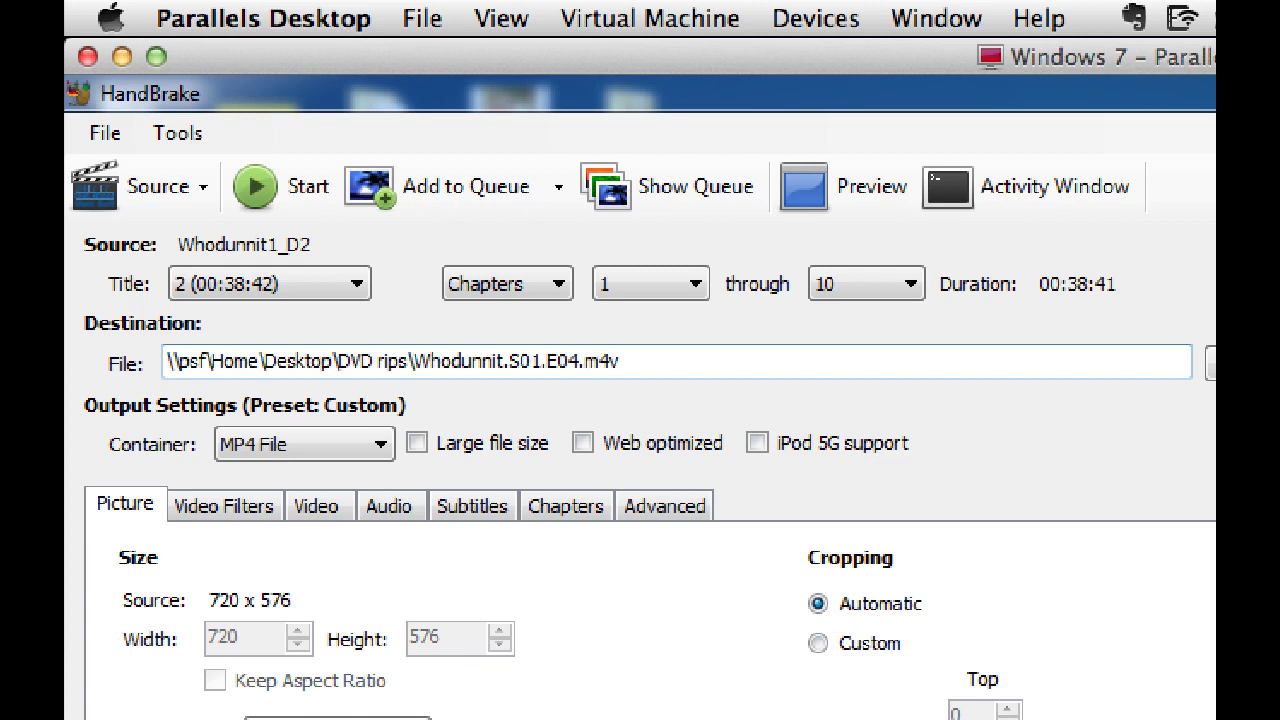
text(.)
text(Did he fall)
text( or wah he)
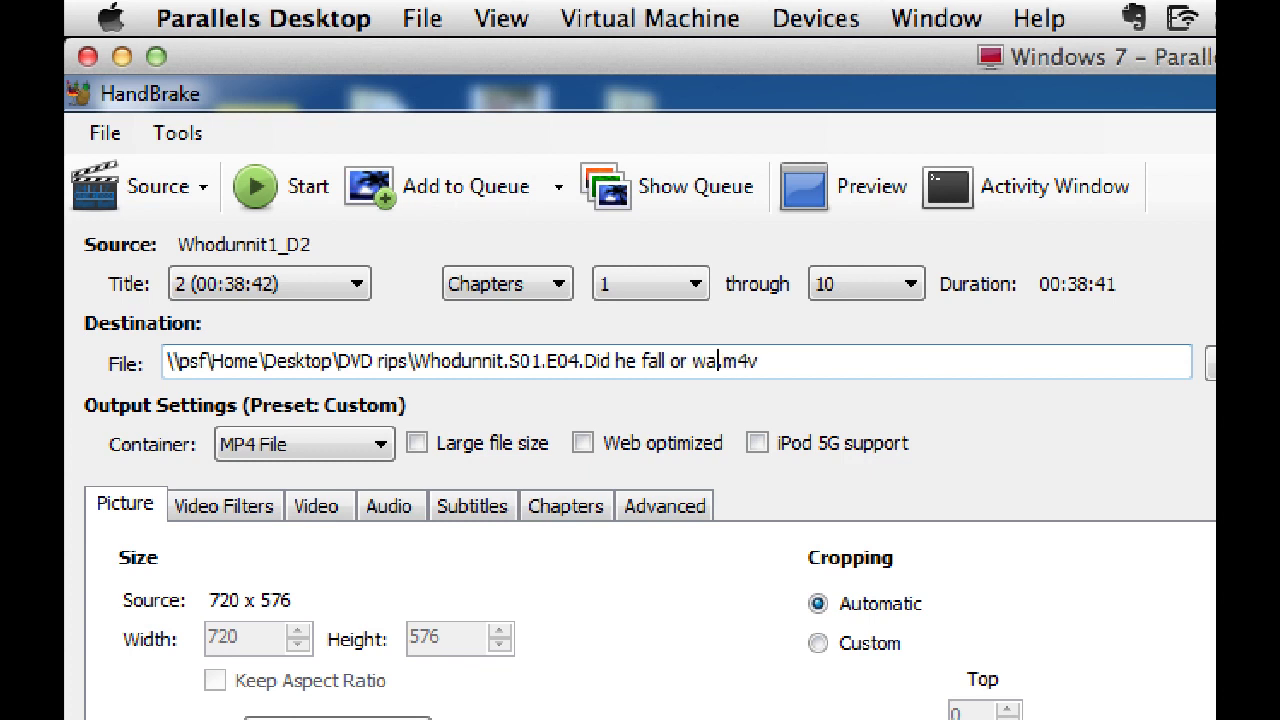
key(BackSpace)
key(BackSpace)
key(BackSpace)
key(BackSpace)
key(BackSpace)
text(as he)
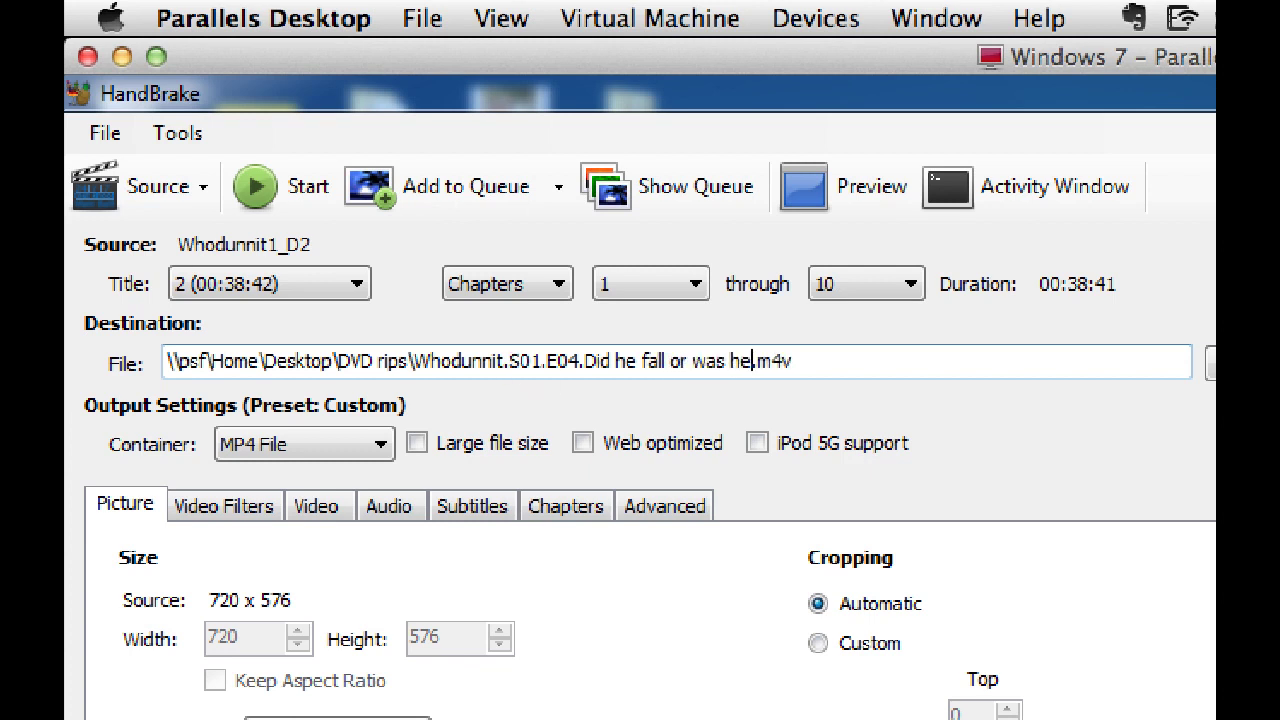
text( pushed)
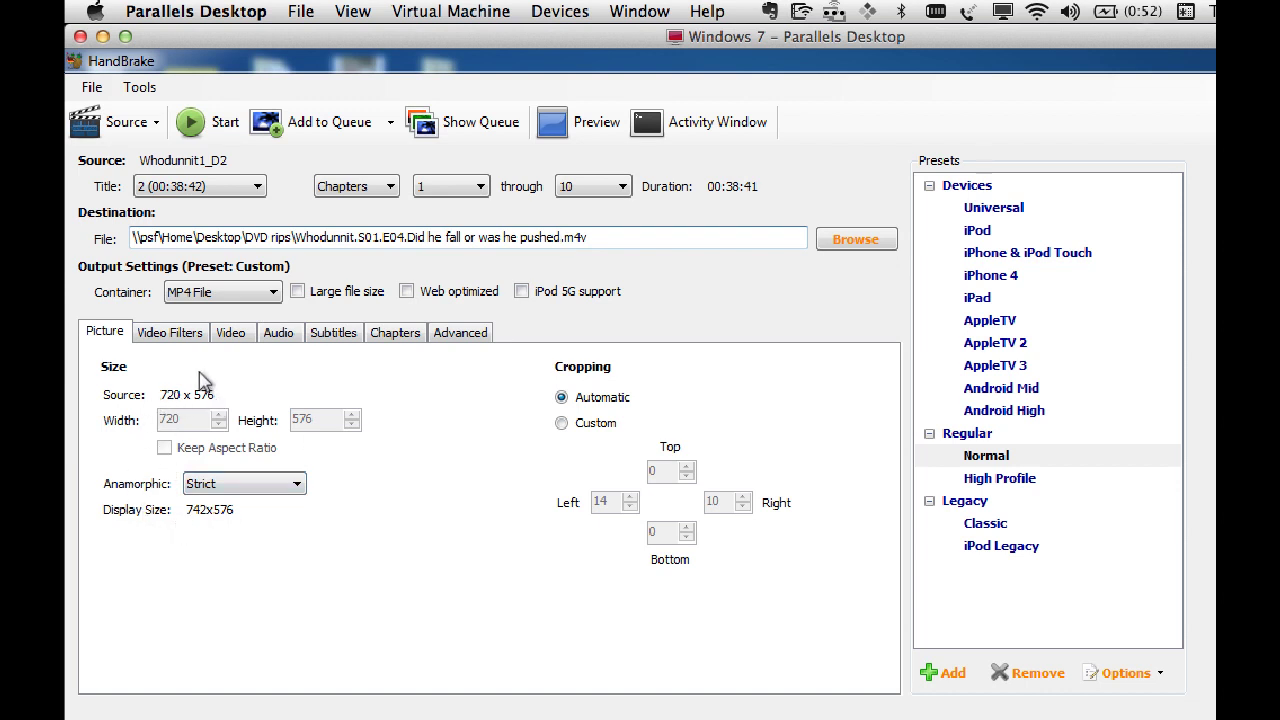
click(159, 340)
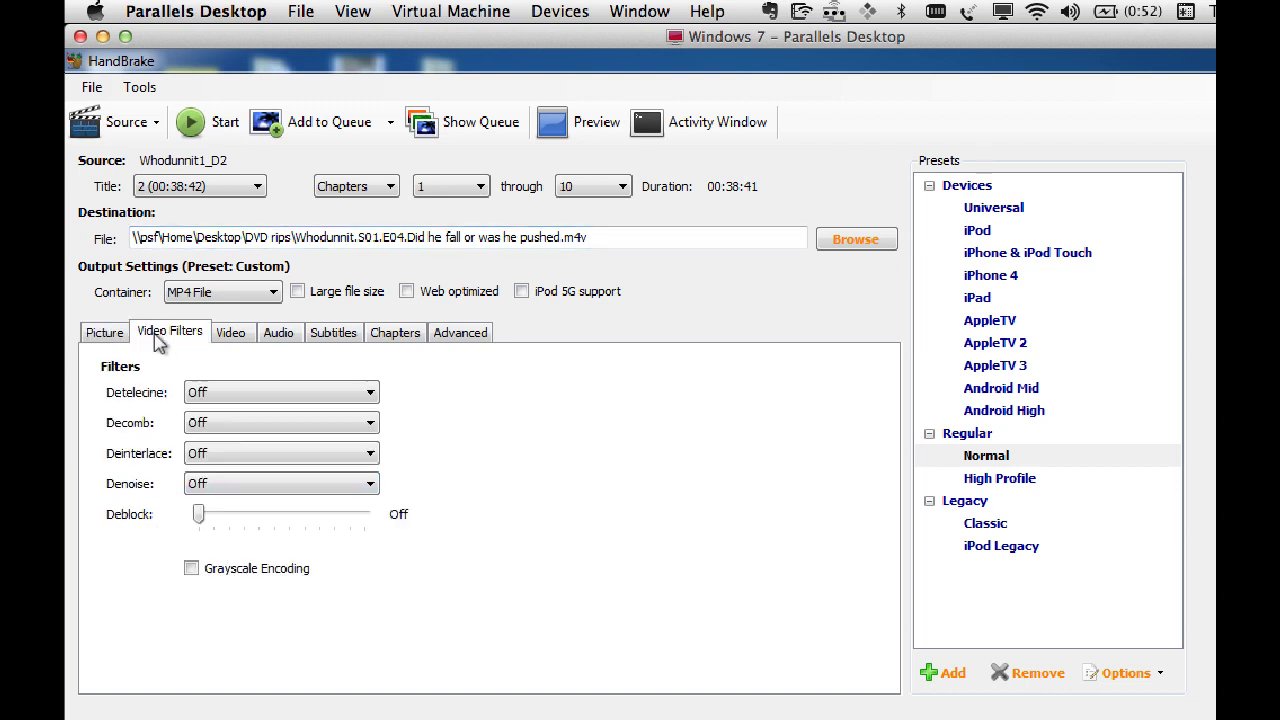
click(230, 338)
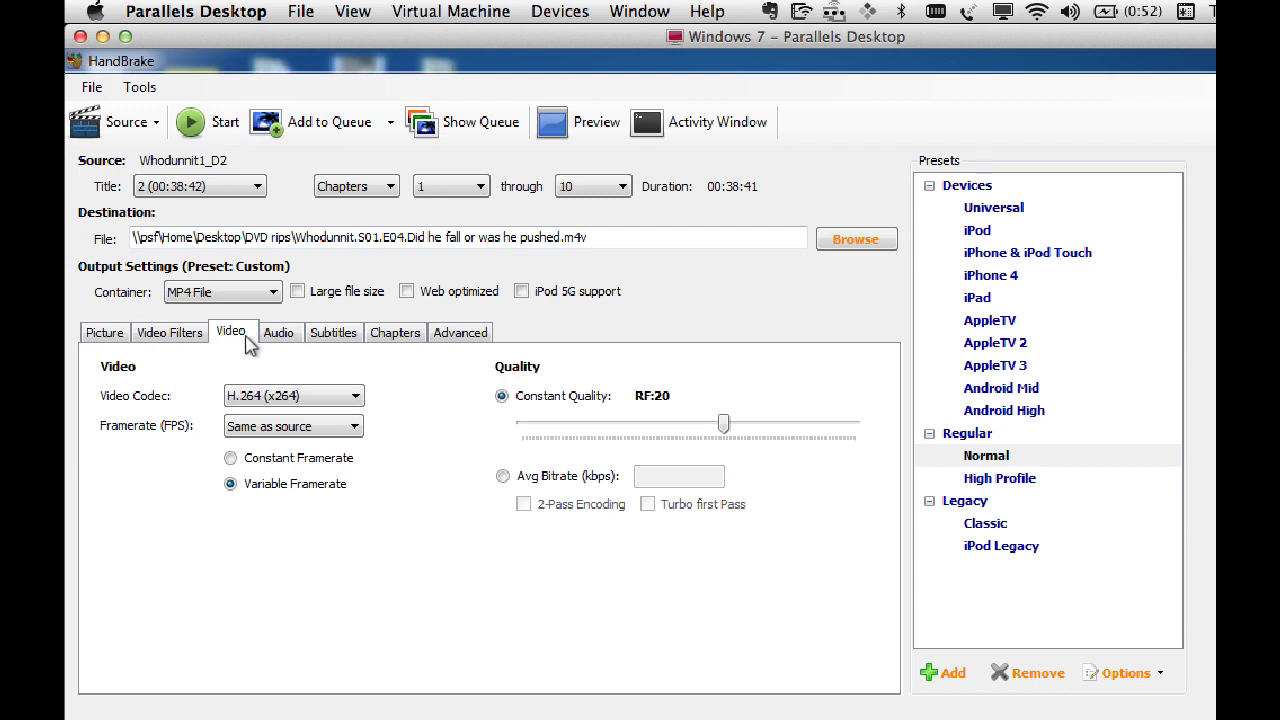
click(278, 338)
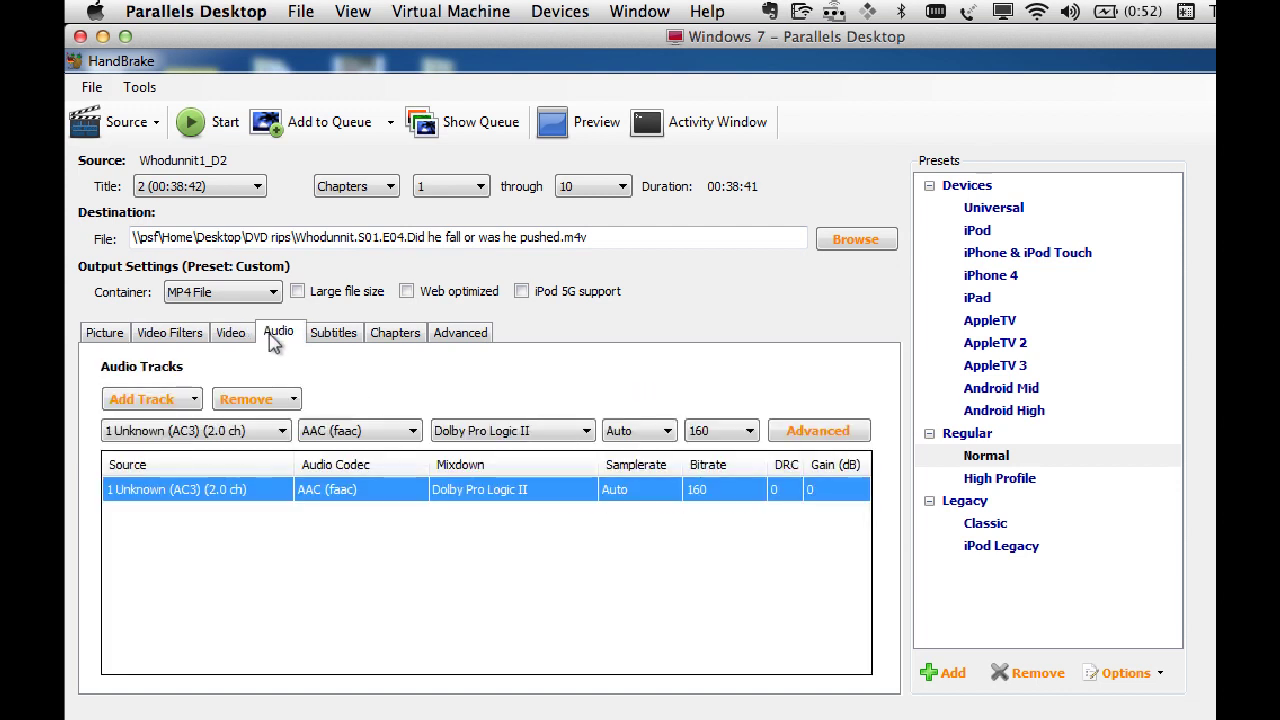
click(335, 340)
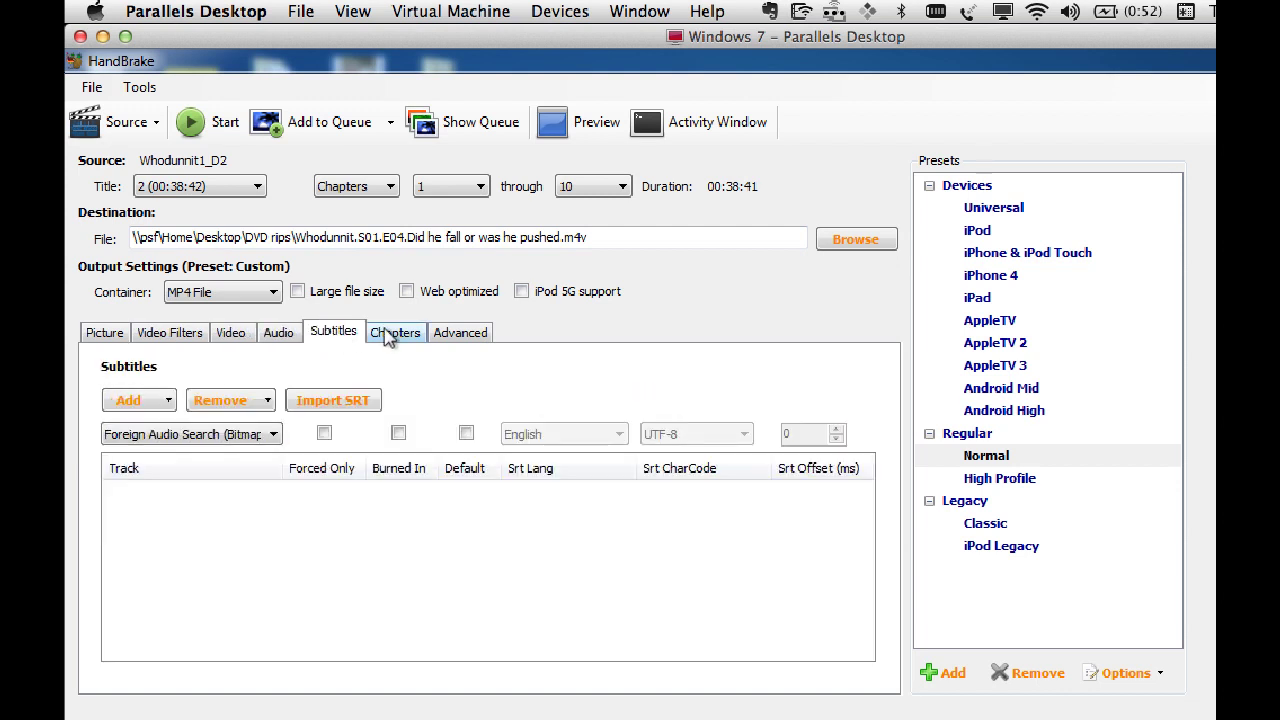
click(393, 338)
click(452, 338)
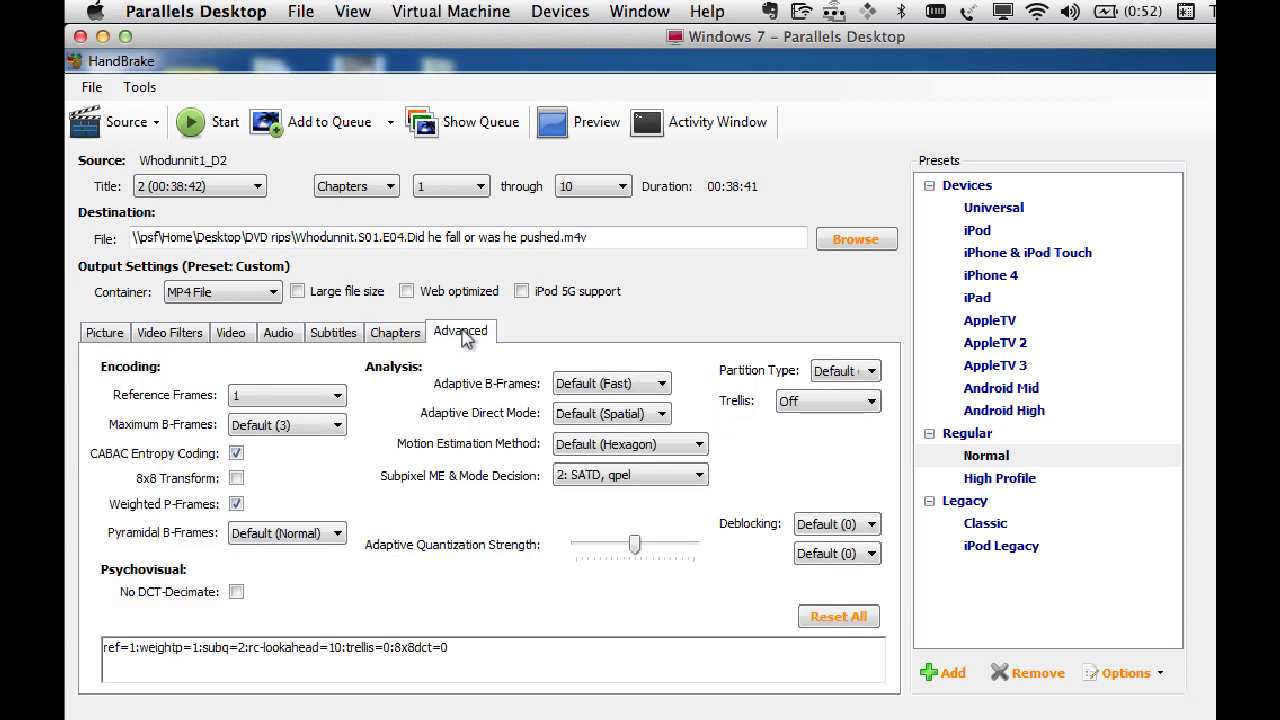
click(105, 336)
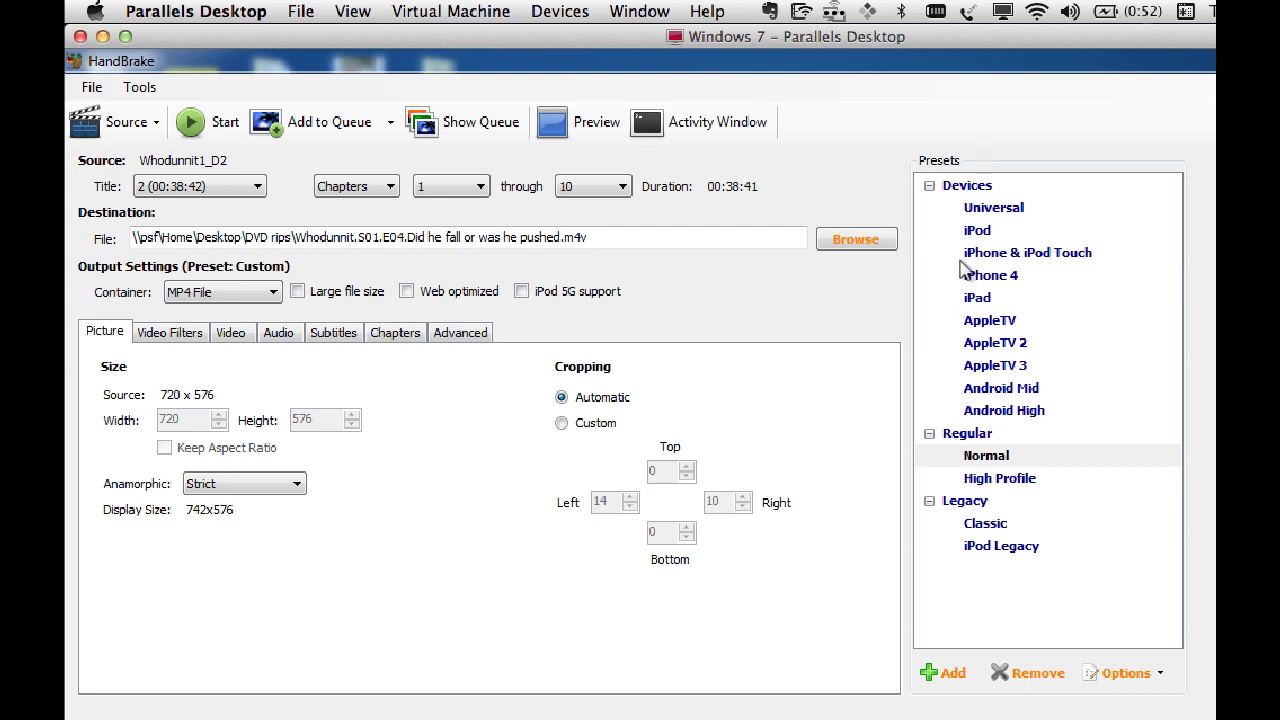
- Try the iPad preset, then settle on the Universal preset
click(985, 212)
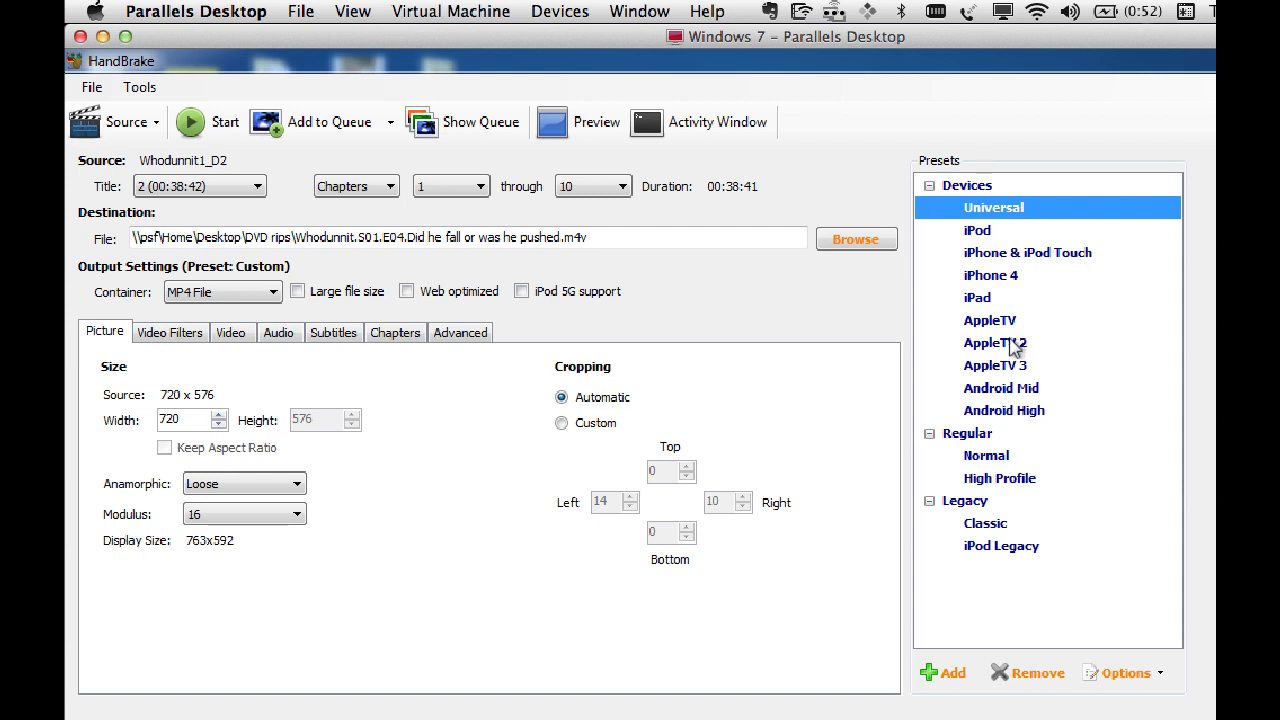
click(972, 303)
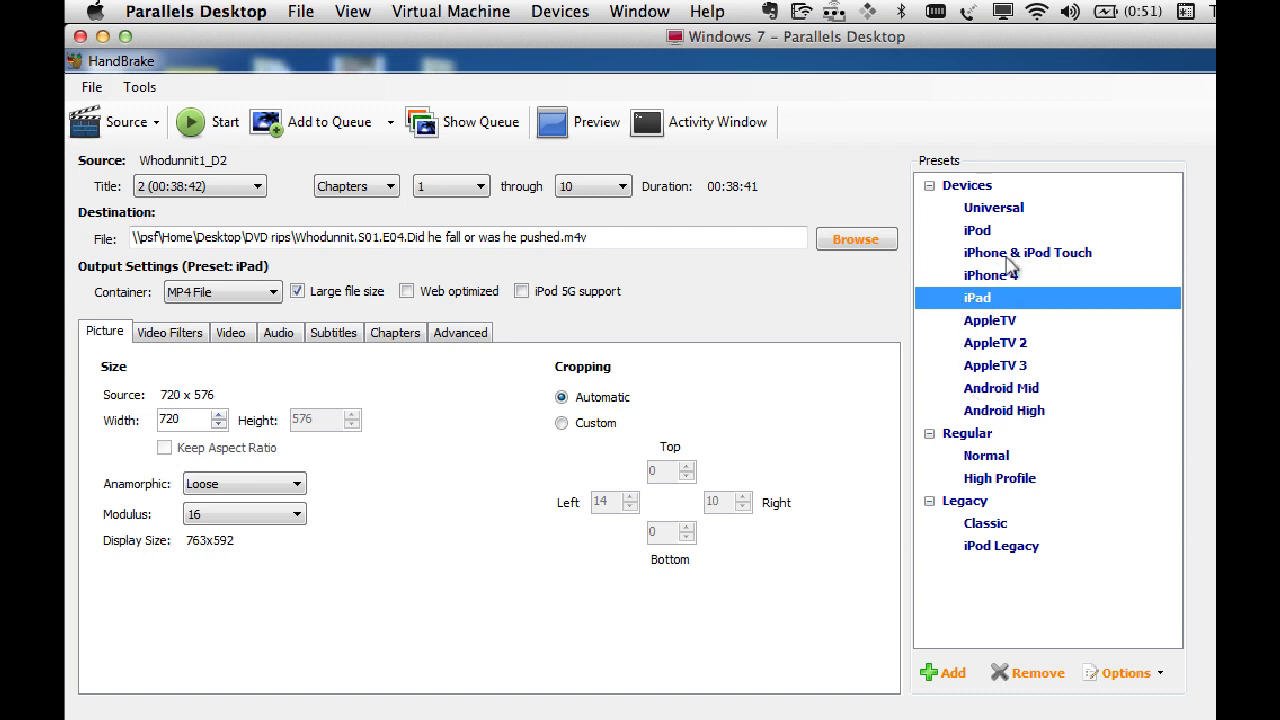
click(978, 209)
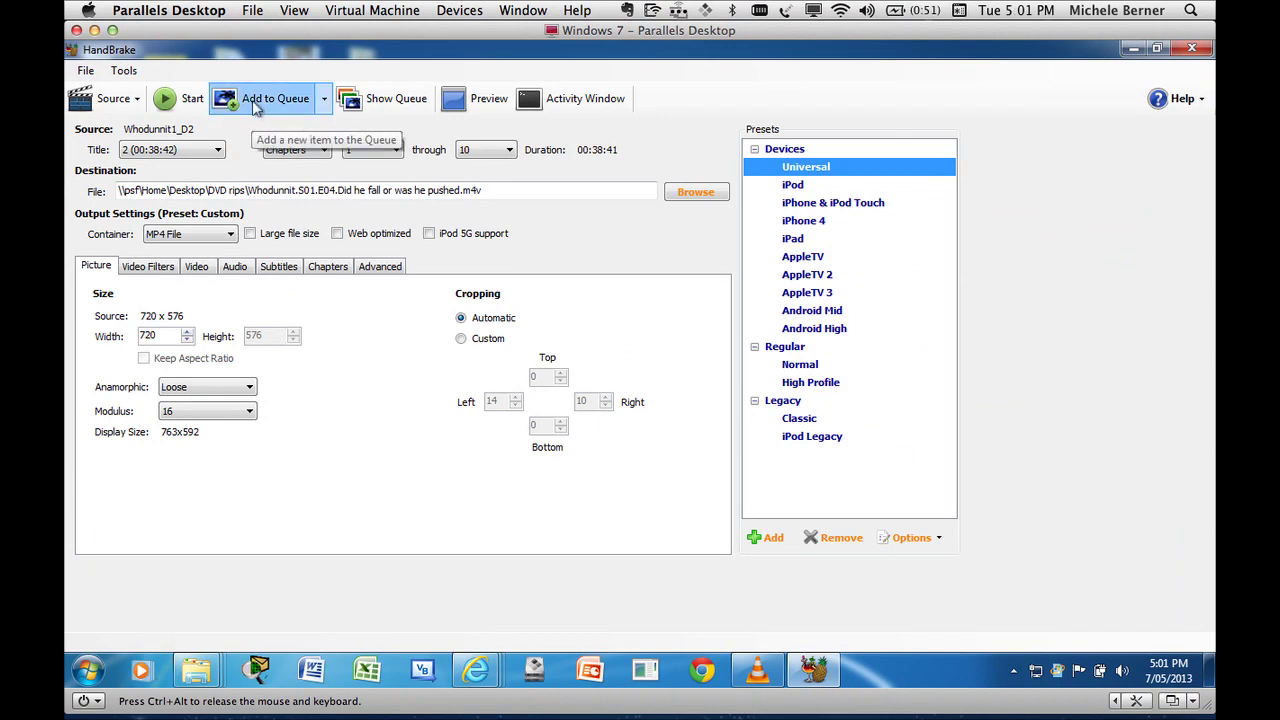
- Queue title 2 and widen the Encode Queue window to show the Audio Encoder column
click(262, 98)
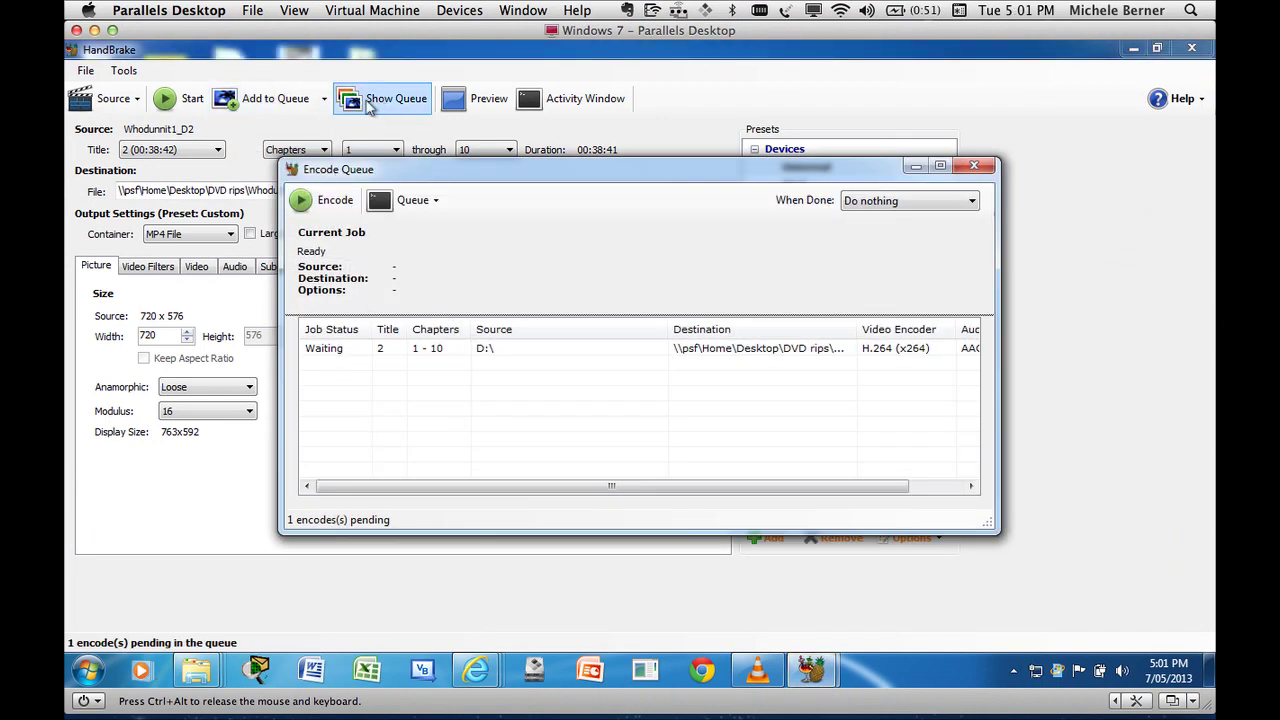
drag(490, 178, 617, 208)
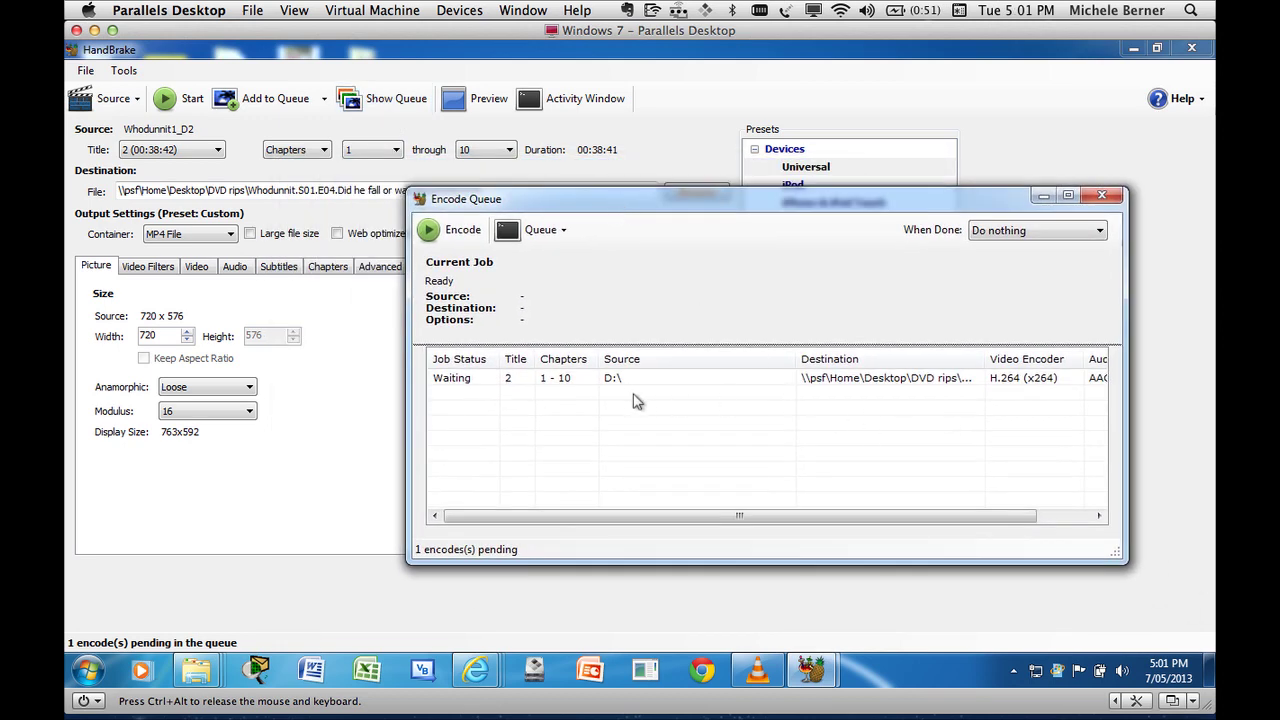
drag(1126, 481, 1212, 481)
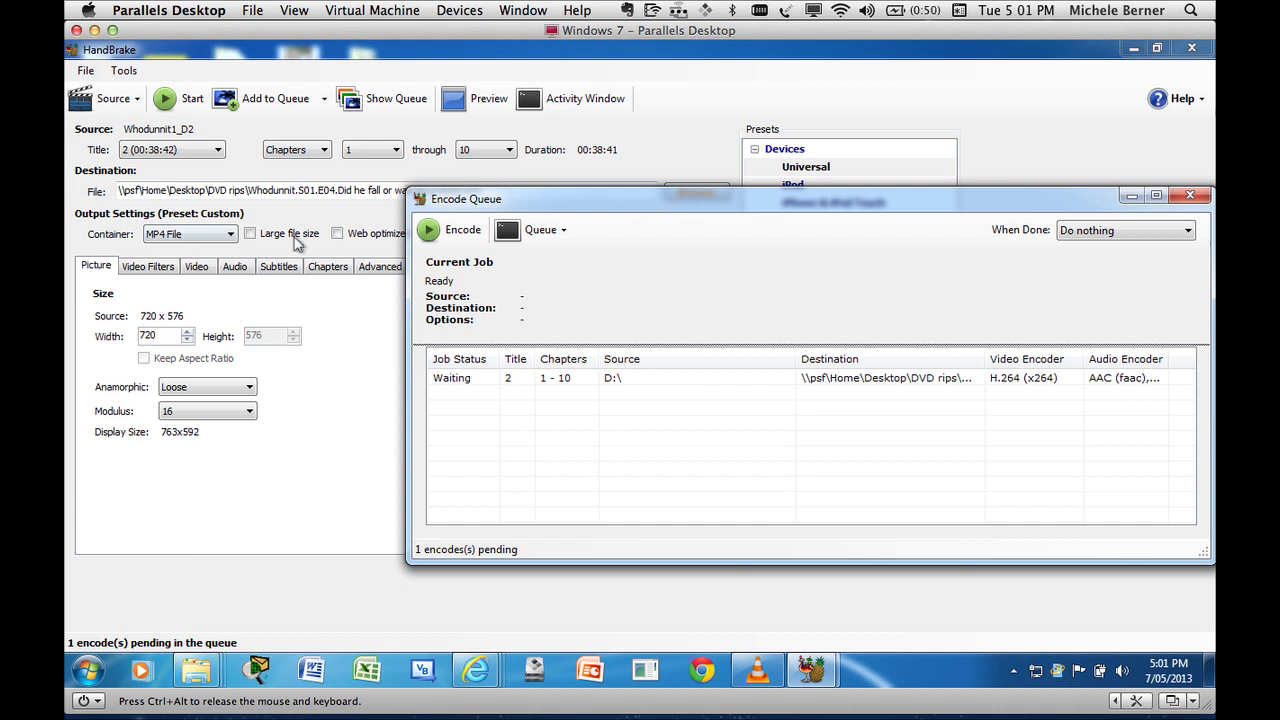
- Hide the encode queue and select title 3 on the disc
click(1141, 198)
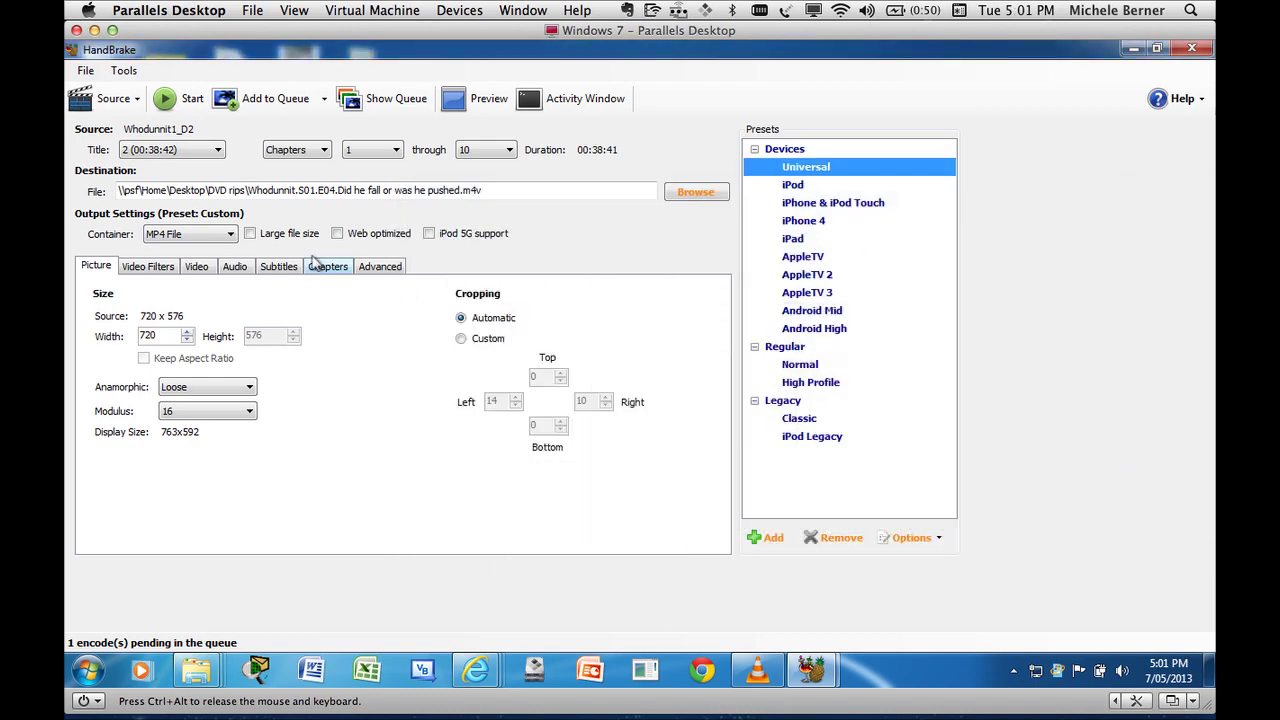
click(218, 151)
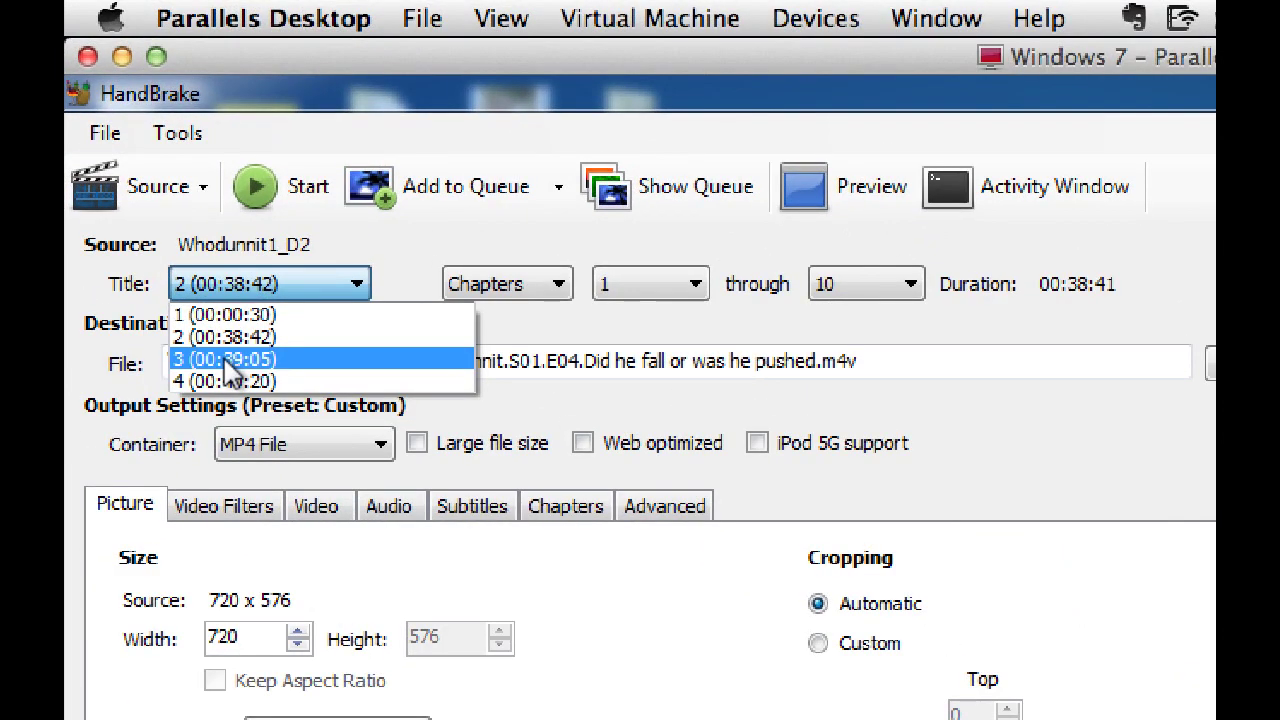
click(226, 364)
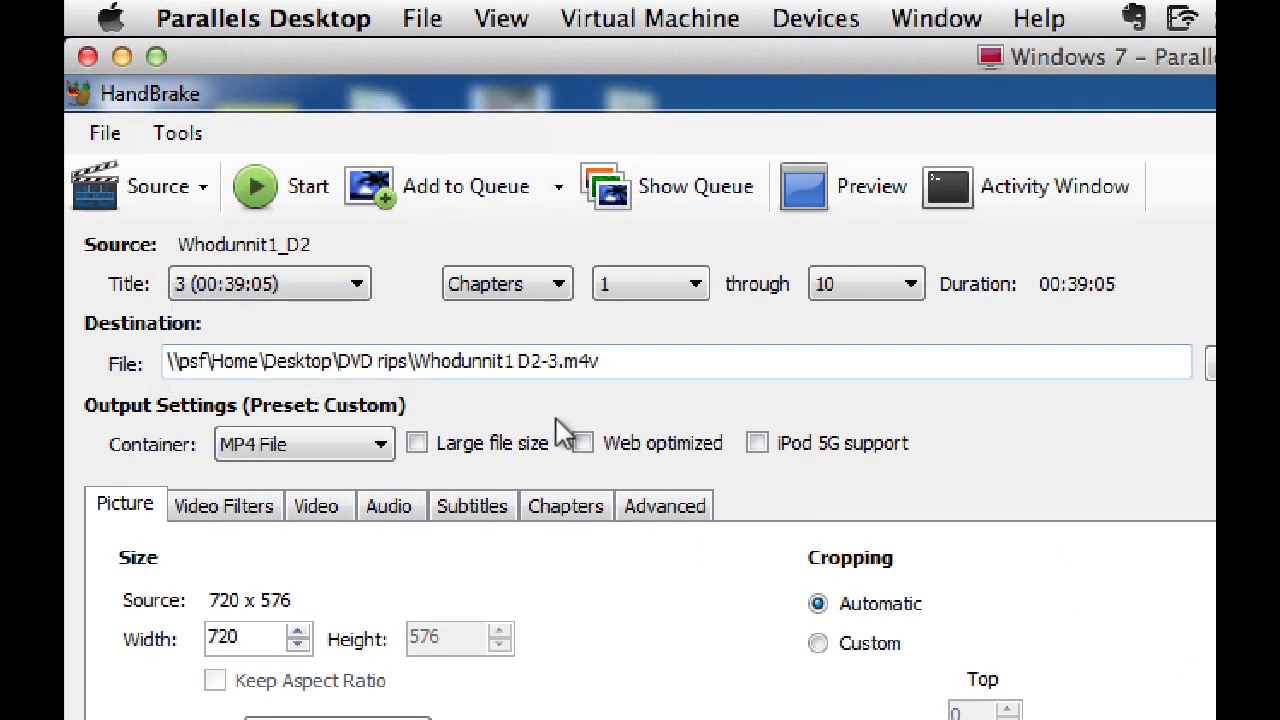
- Name title 3's output Whodunnit.S01.E05.Dead Likeness.m4v and bring back the two-job queue
click(558, 362)
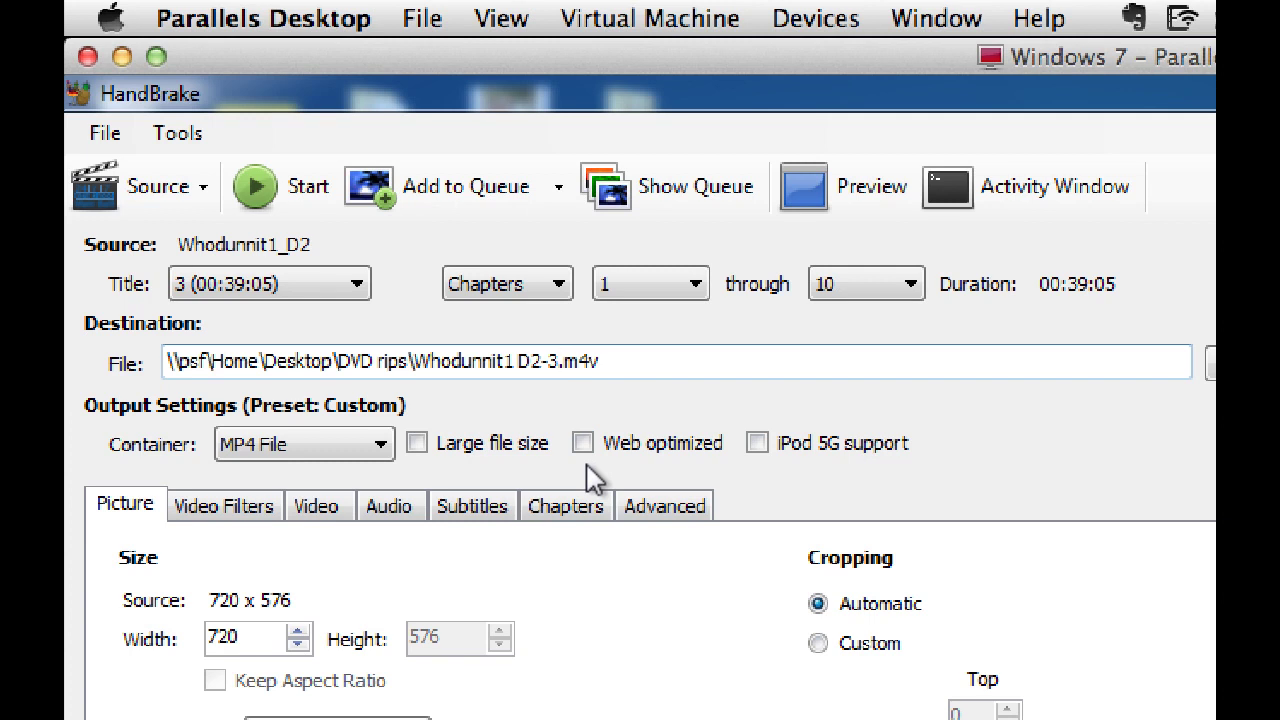
key(BackSpace)
key(BackSpace)
key(BackSpace)
key(BackSpace)
key(BackSpace)
key(BackSpace)
key(BackSpace)
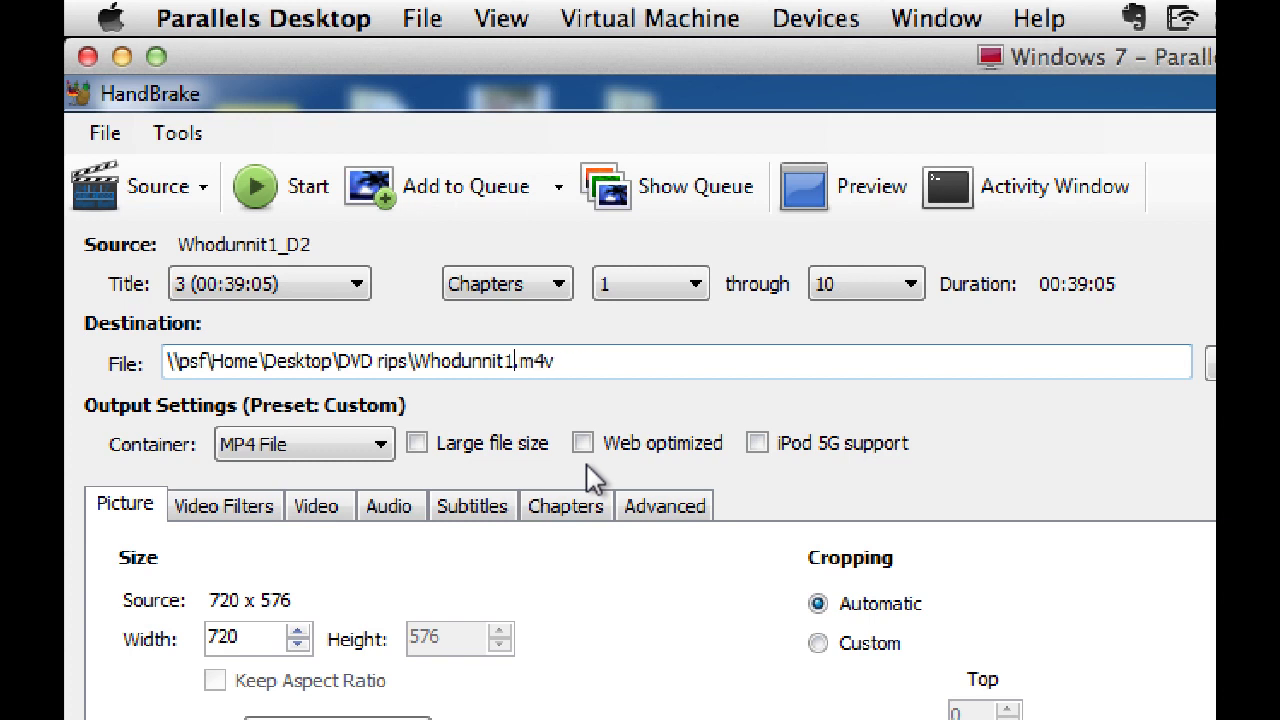
text(t.S01)
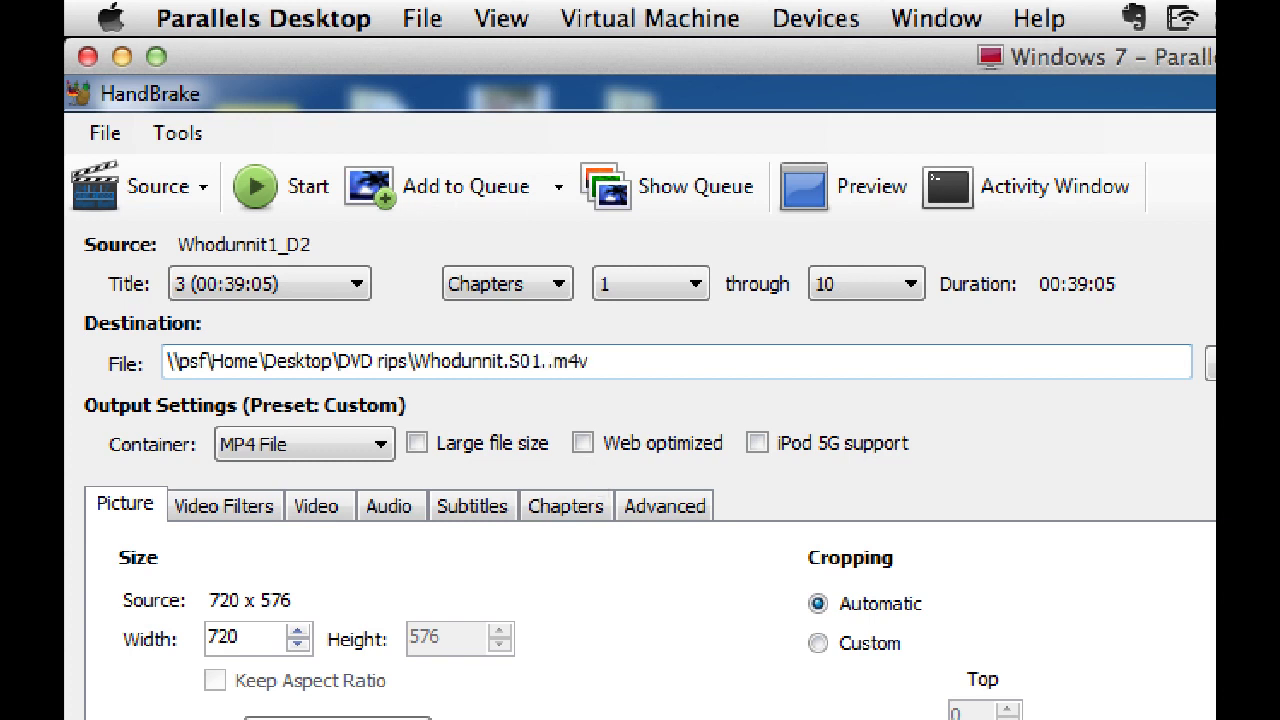
text(.E)
text(05)
text(.)
text(Dead Liken)
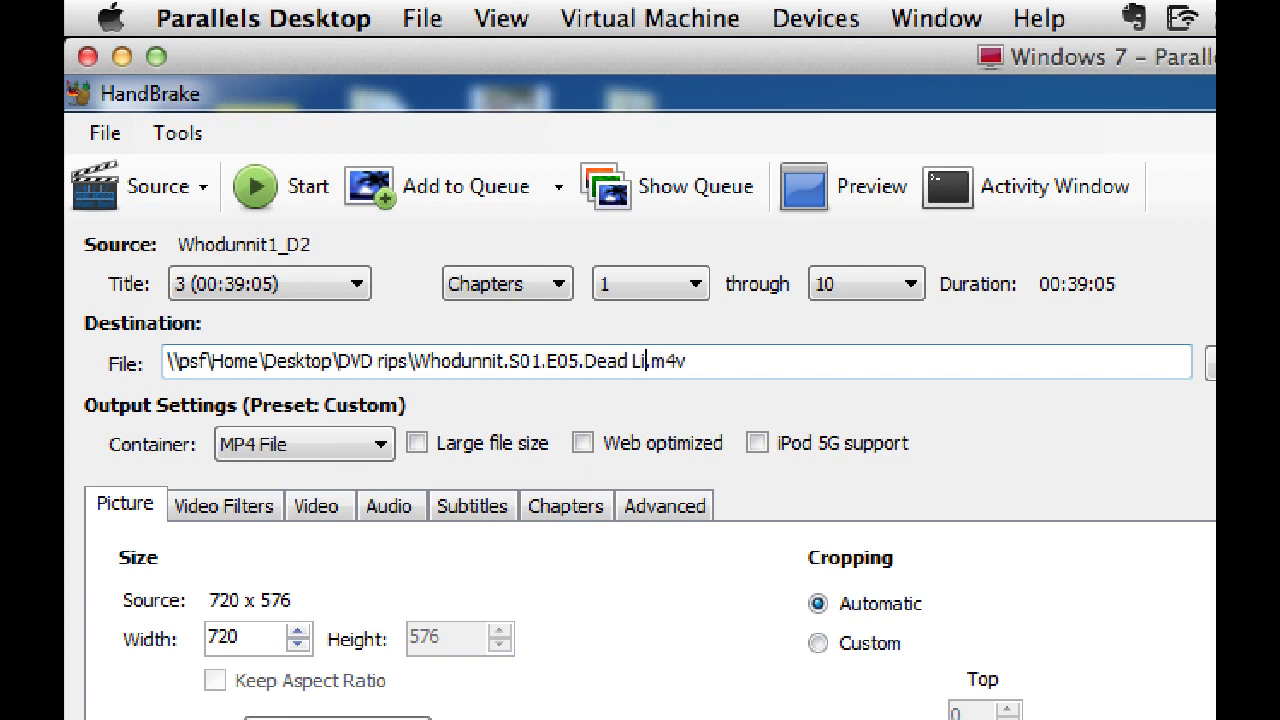
text(ess)
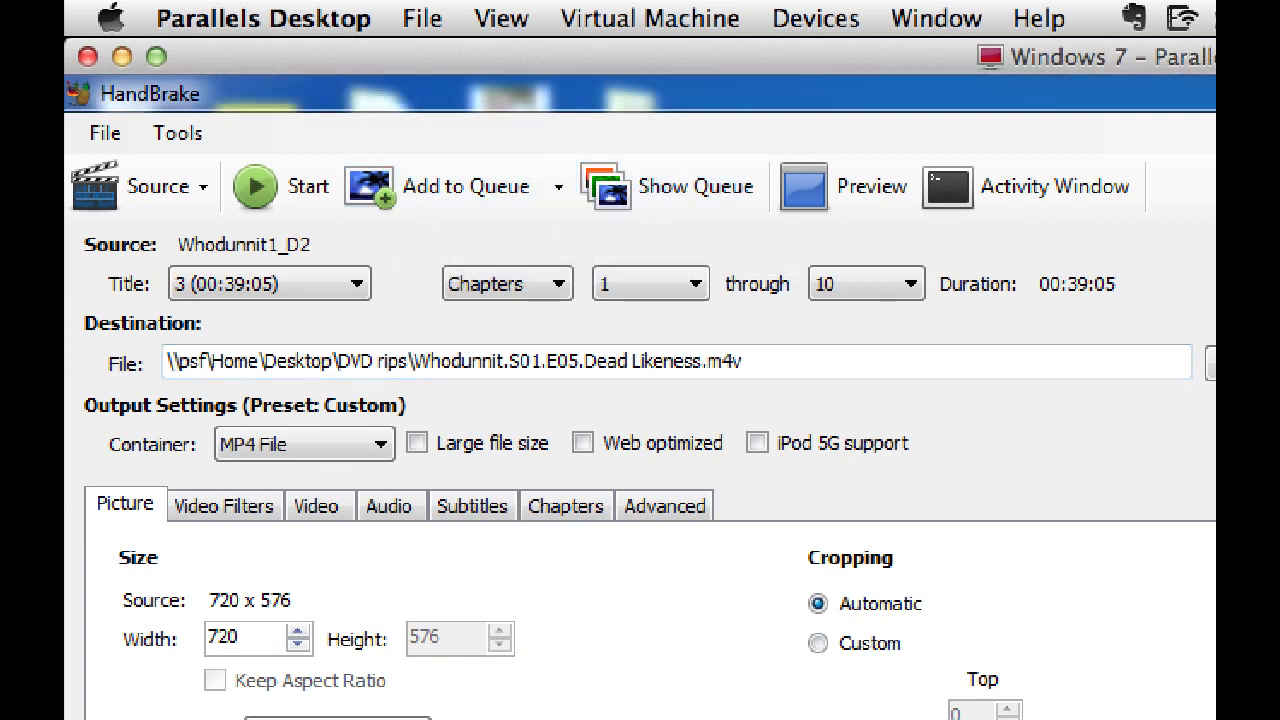
click(1279, 719)
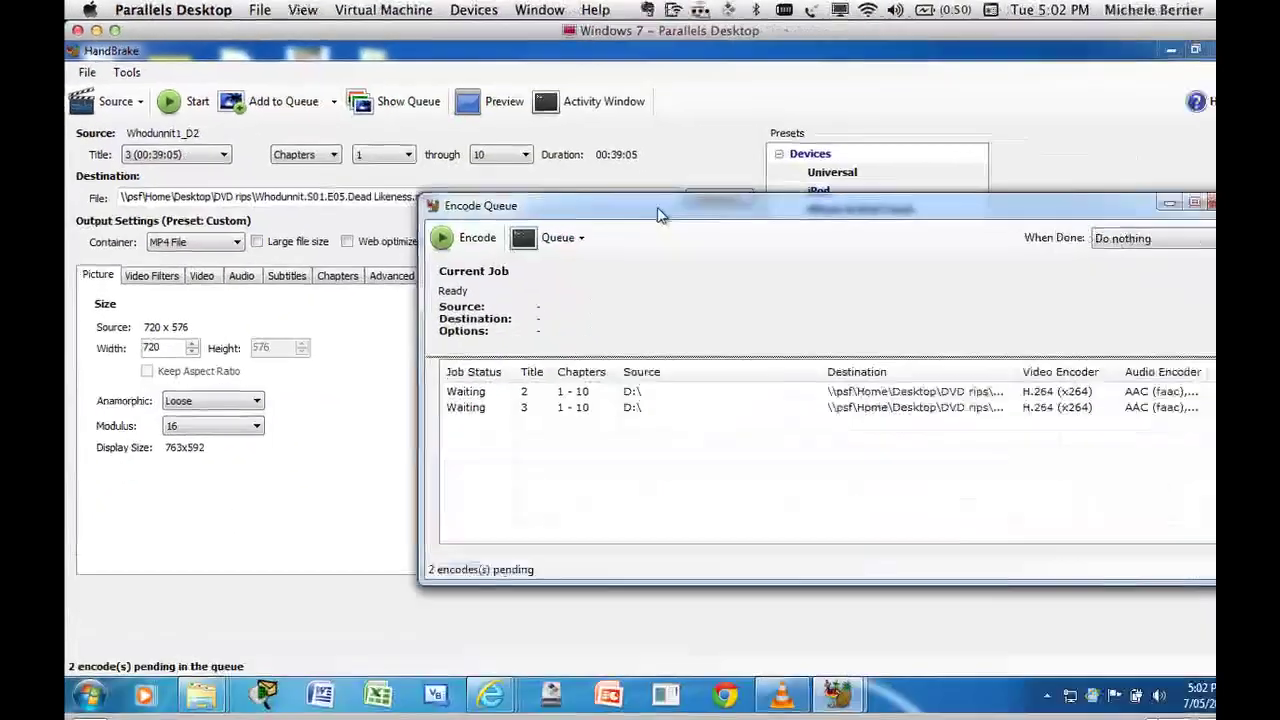
drag(660, 215, 441, 158)
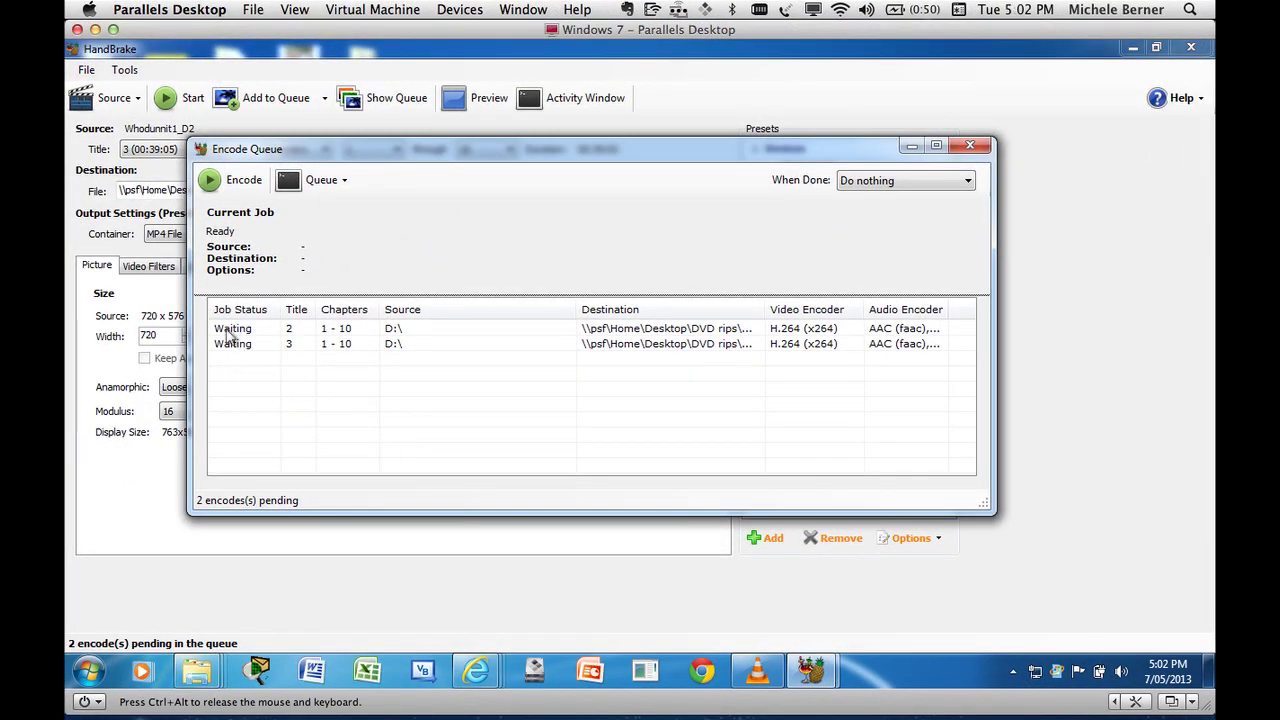
- Select title 4 and name its output Whodunnit.S01.E06.Happy New Year.m4v
click(911, 146)
click(218, 149)
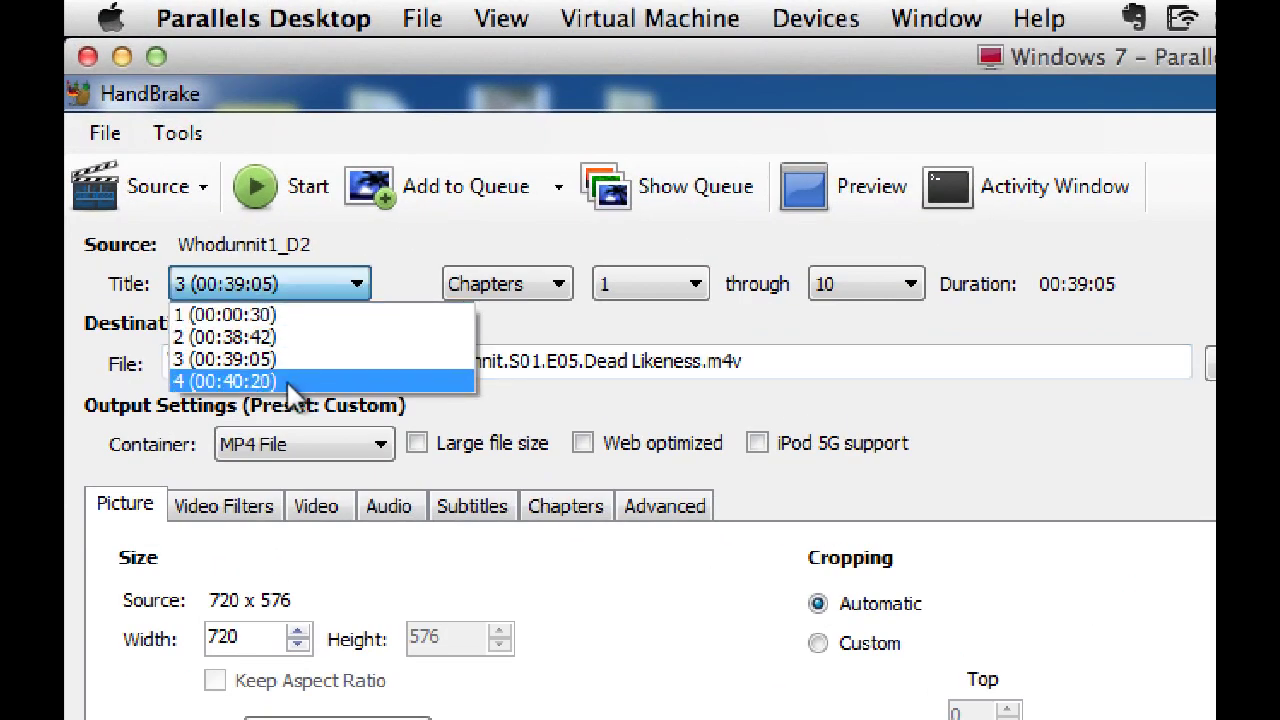
click(250, 381)
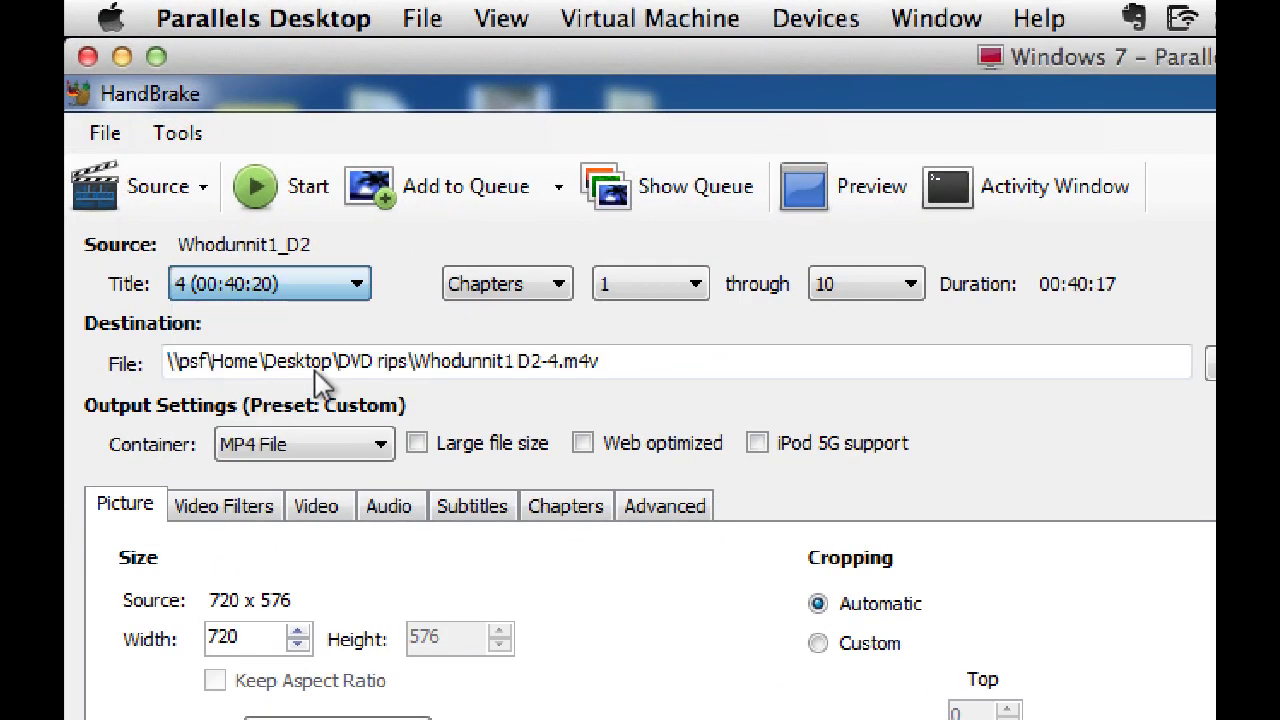
click(559, 361)
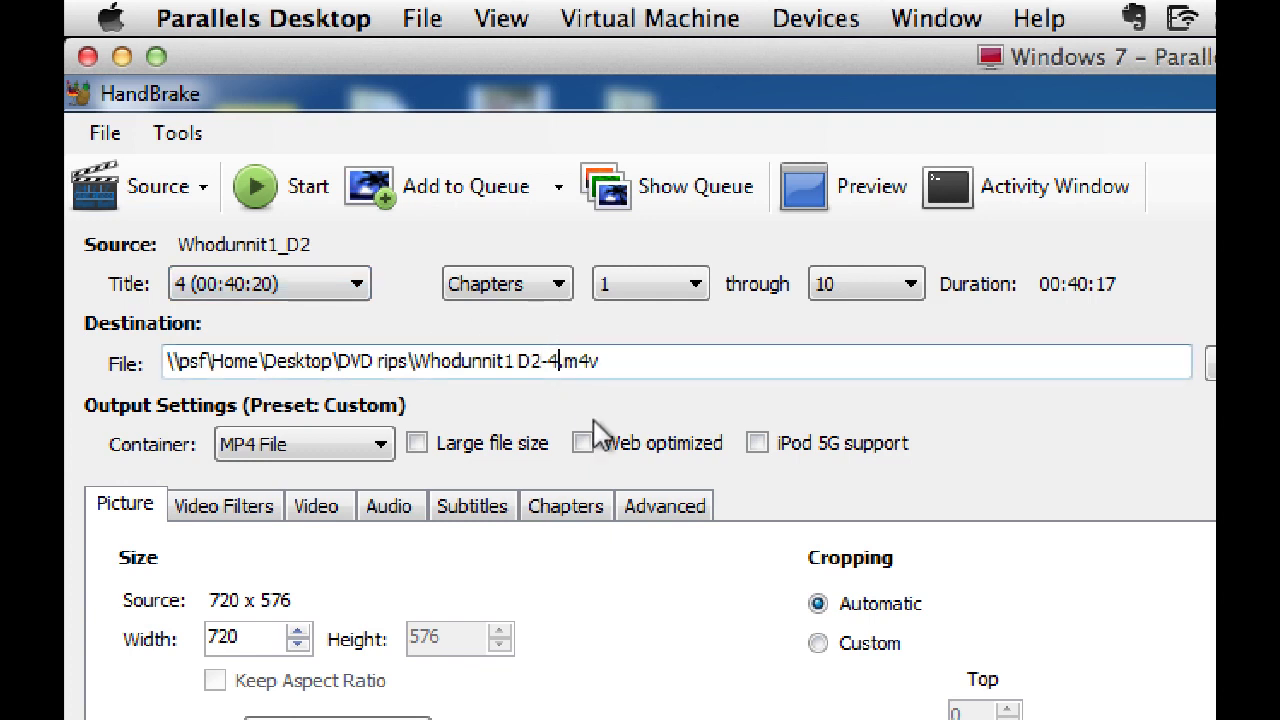
key(BackSpace)
key(BackSpace)
key(BackSpace)
key(BackSpace)
key(BackSpace)
key(BackSpace)
key(BackSpace)
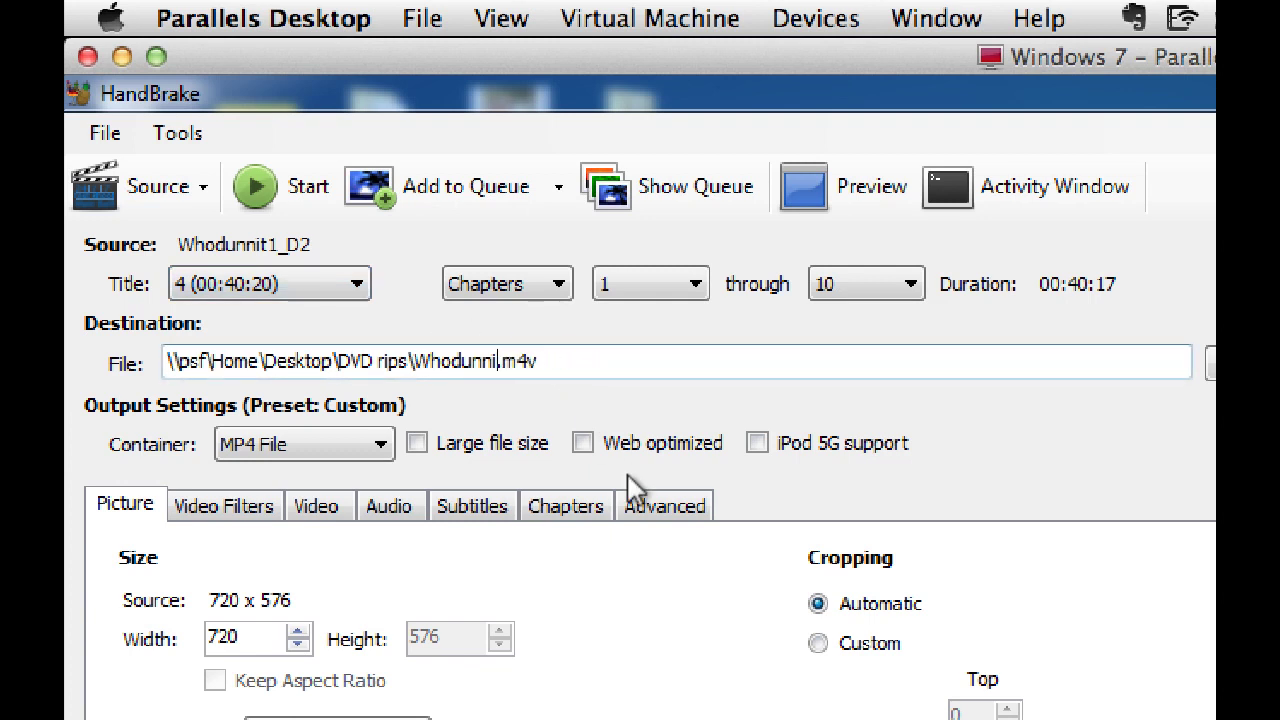
text(t.S01)
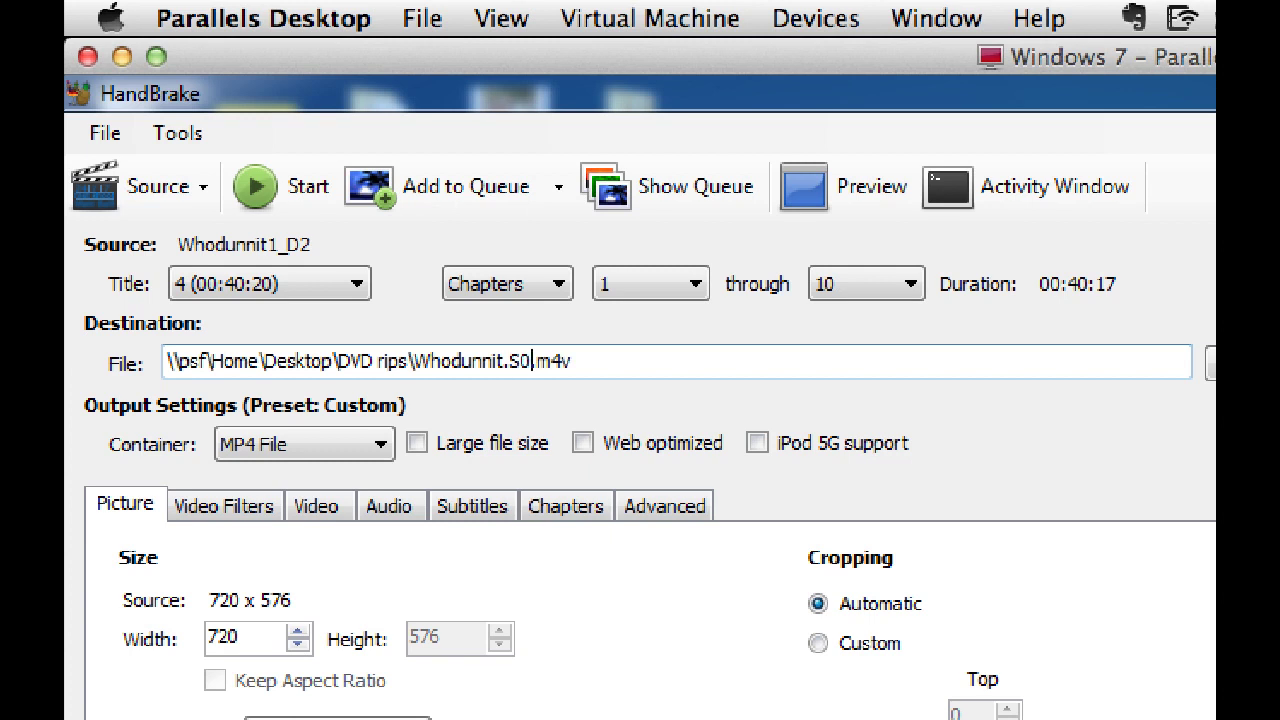
text(.E06)
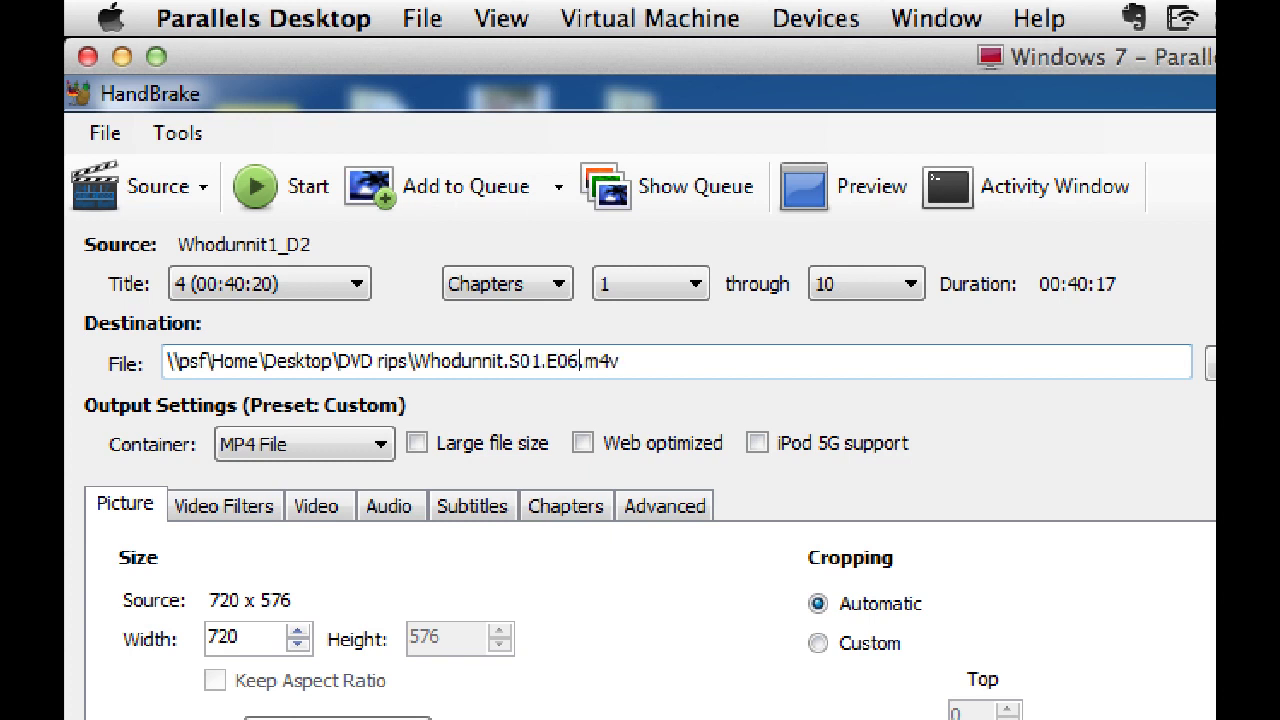
text(.)
text(Happy N)
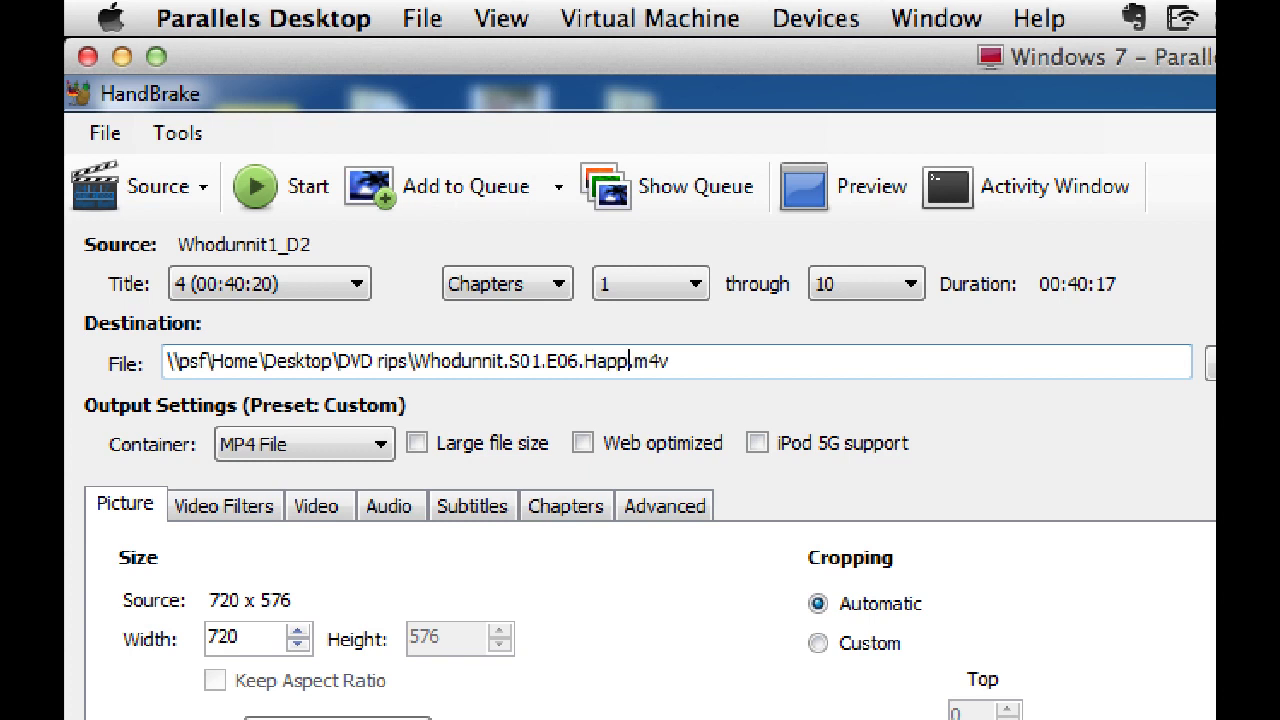
text(ew Yea)
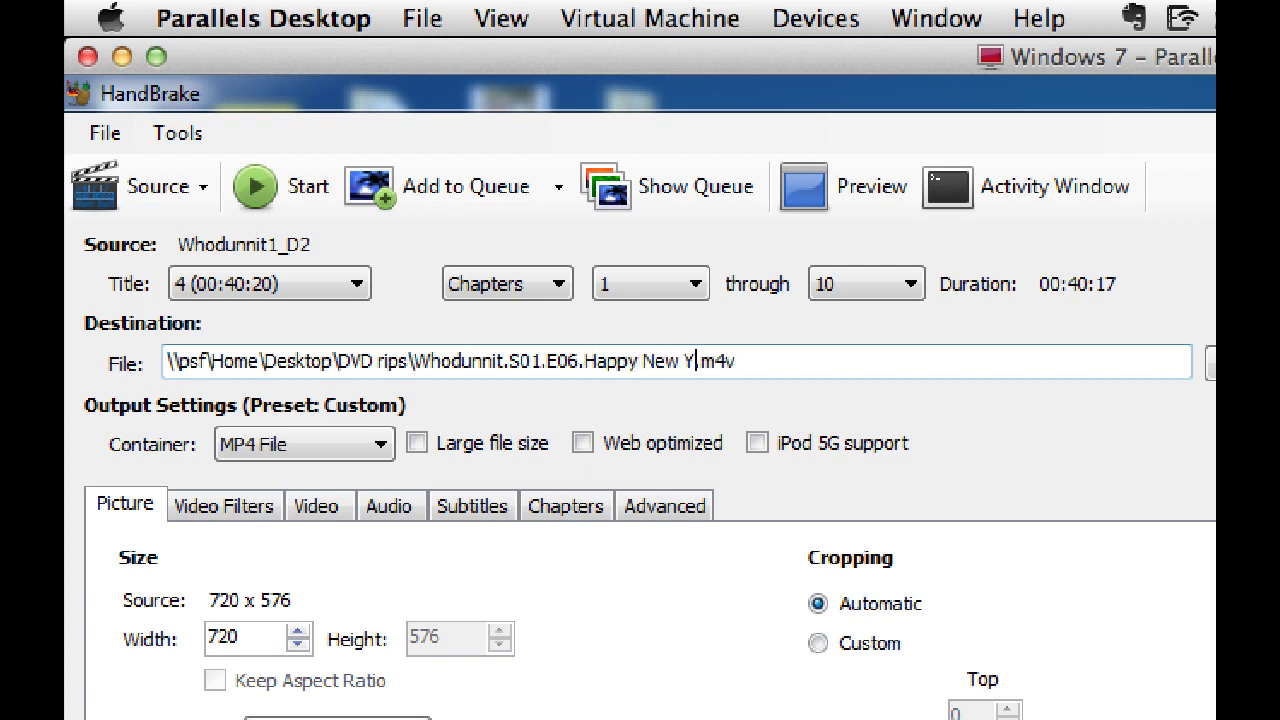
text(r)
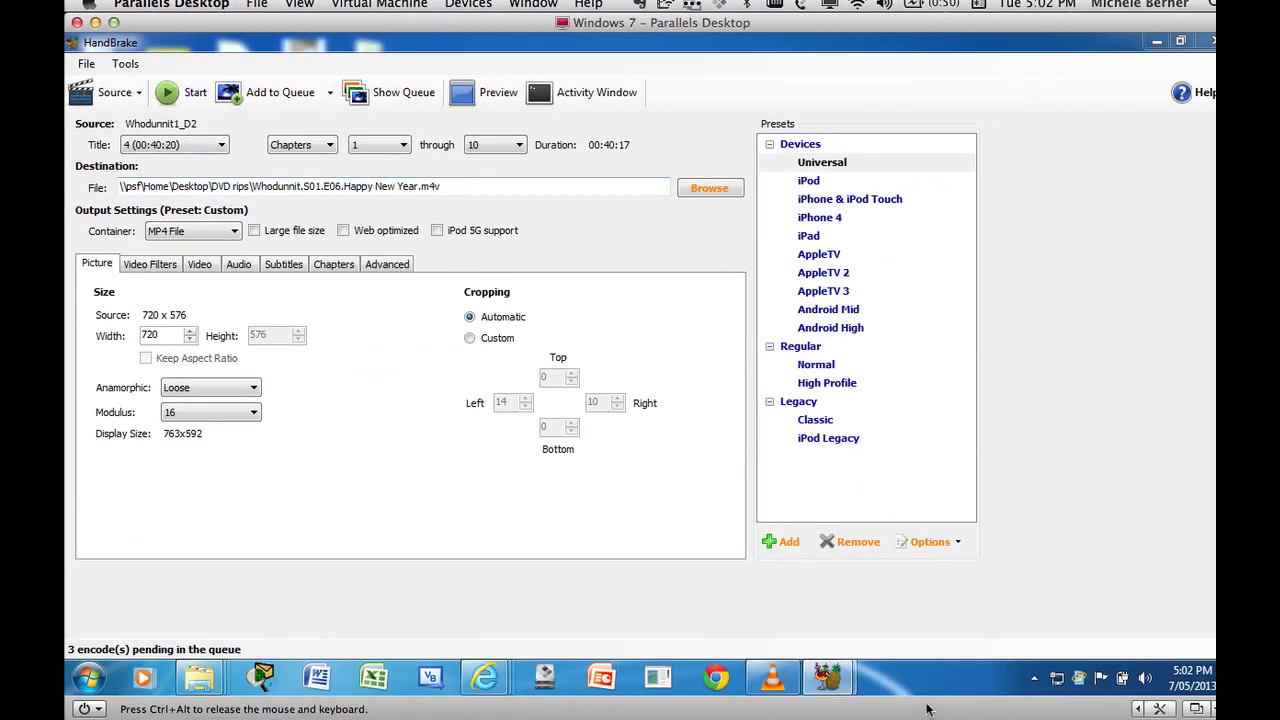
- Show the three-job encode queue with resized Source and Audio Encoder columns, When Done left at Do nothing
mouse_move(827, 680)
click(975, 575)
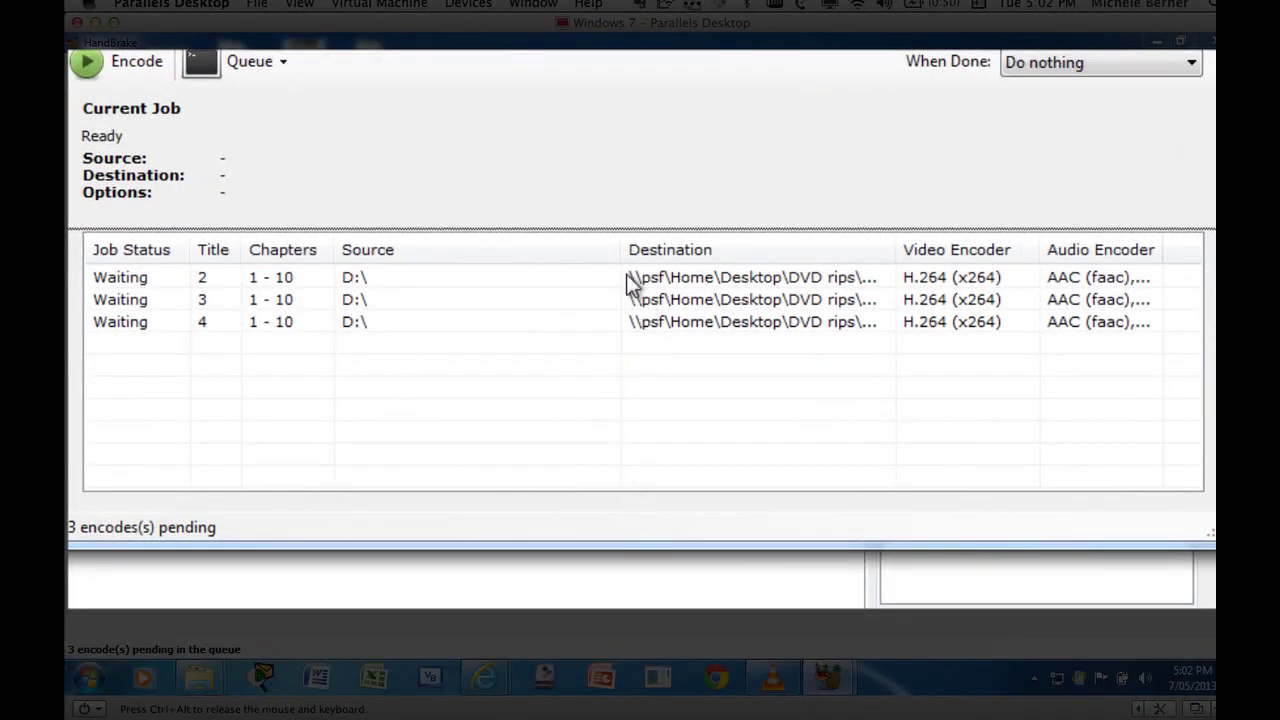
drag(619, 250, 439, 255)
drag(984, 239, 1059, 250)
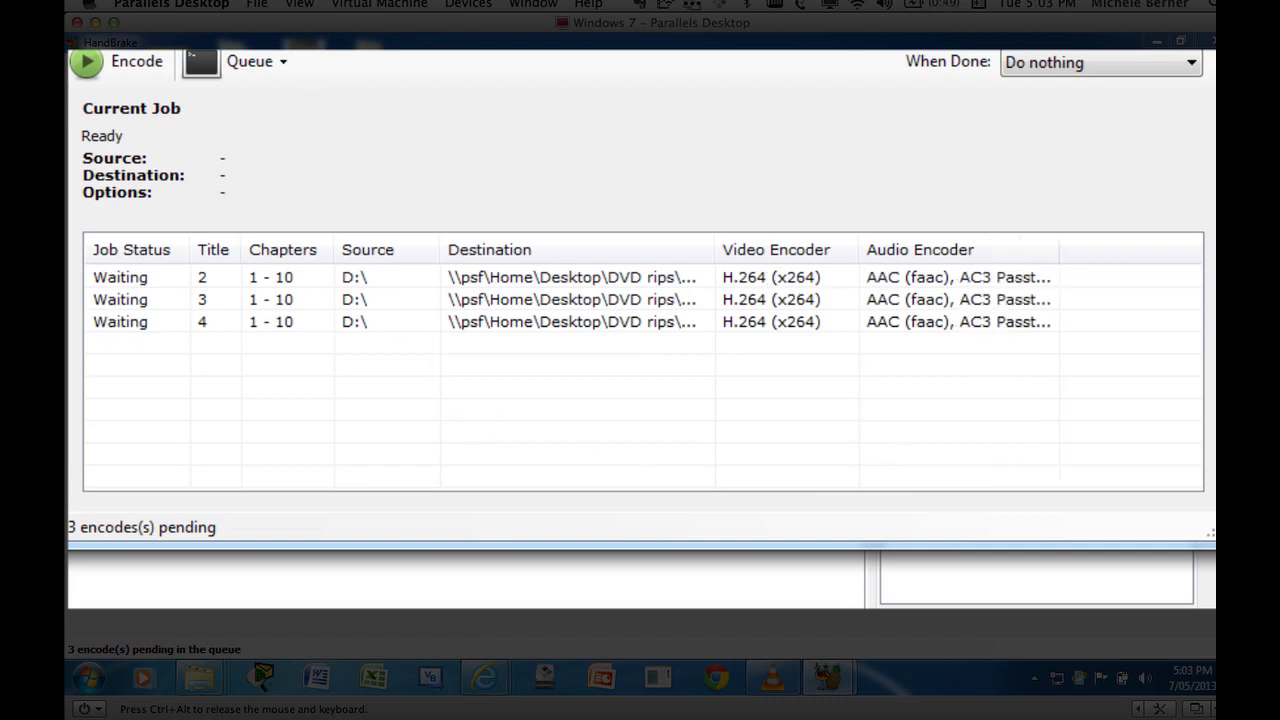
drag(460, 42, 592, 142)
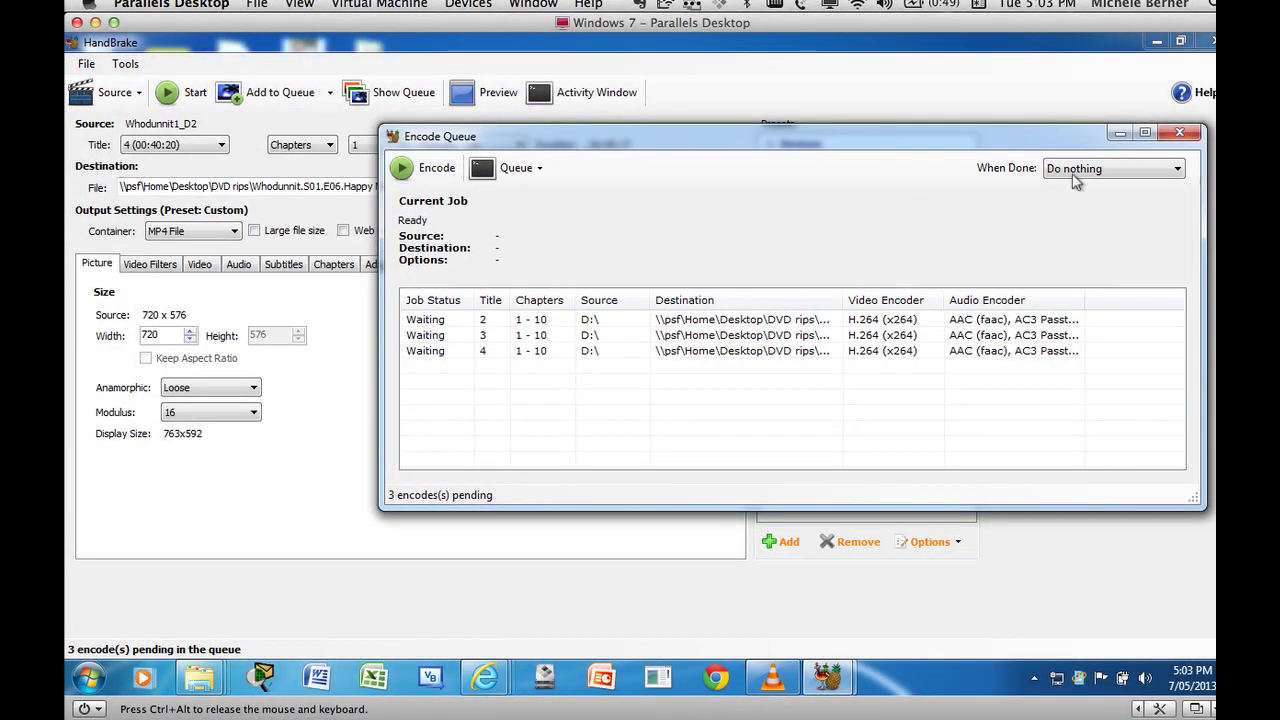
click(1180, 169)
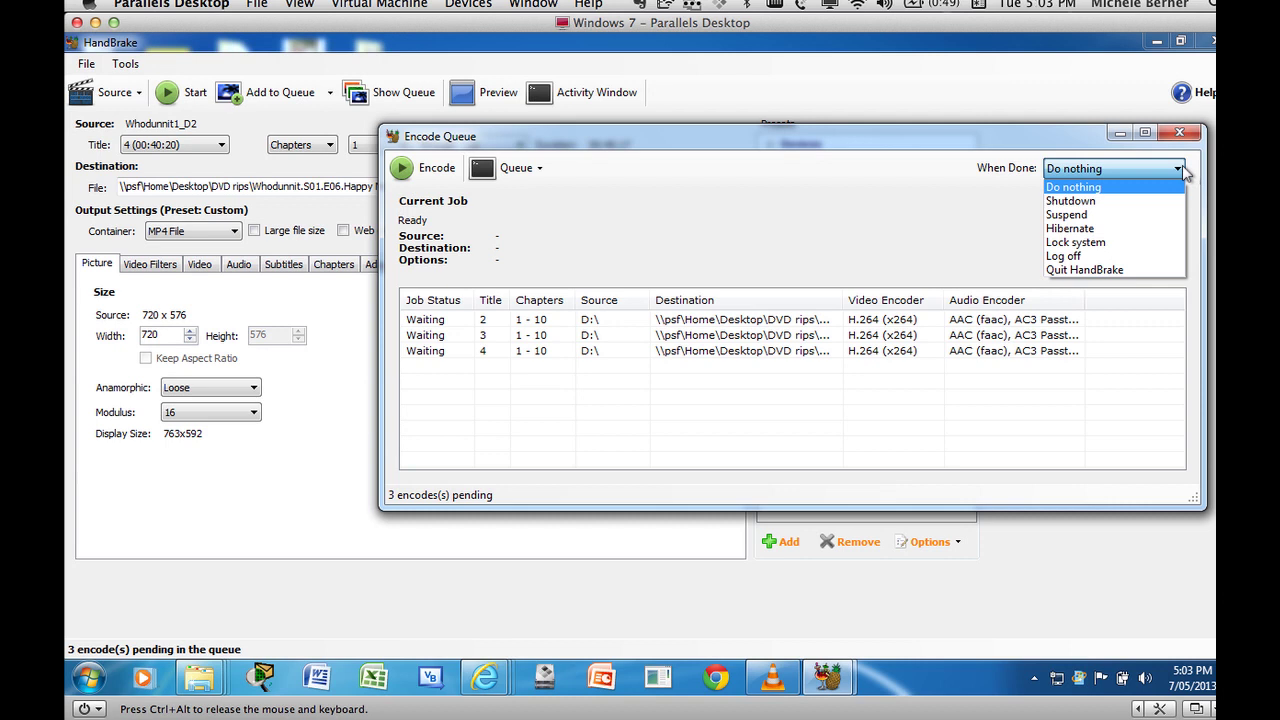
click(900, 201)
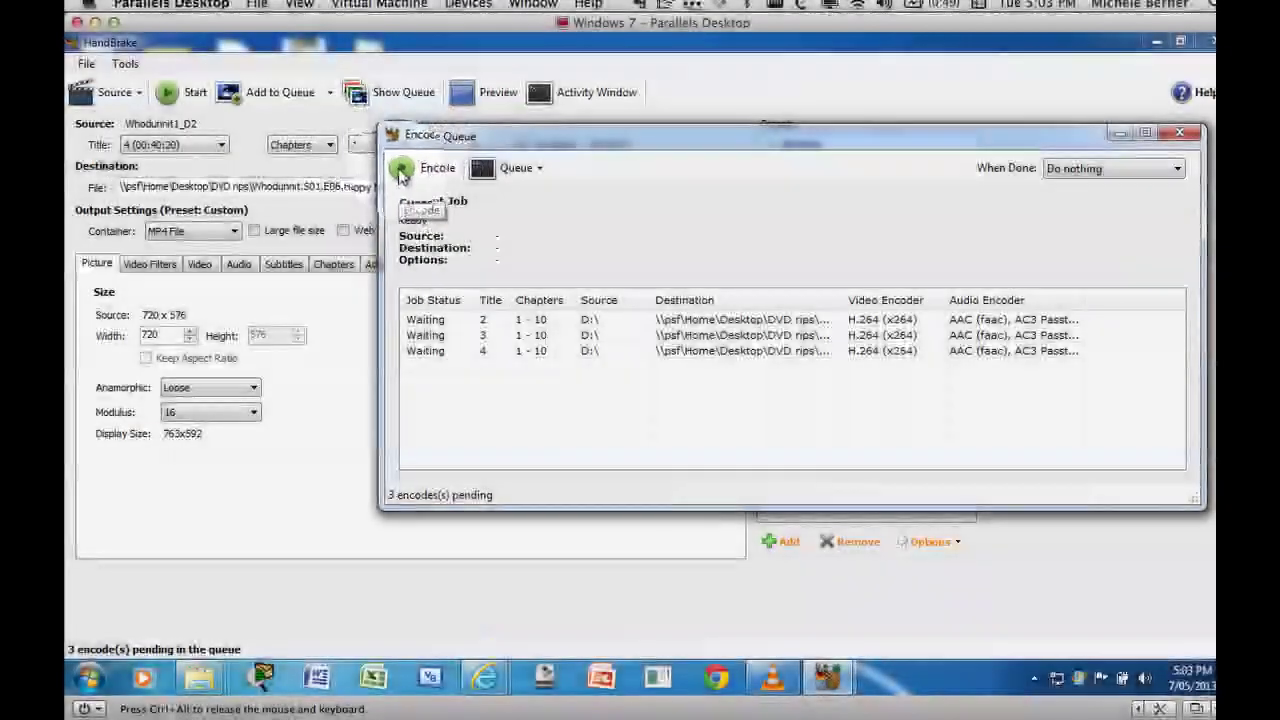
- Start encoding the three queued episodes and move the queue window aside
click(410, 168)
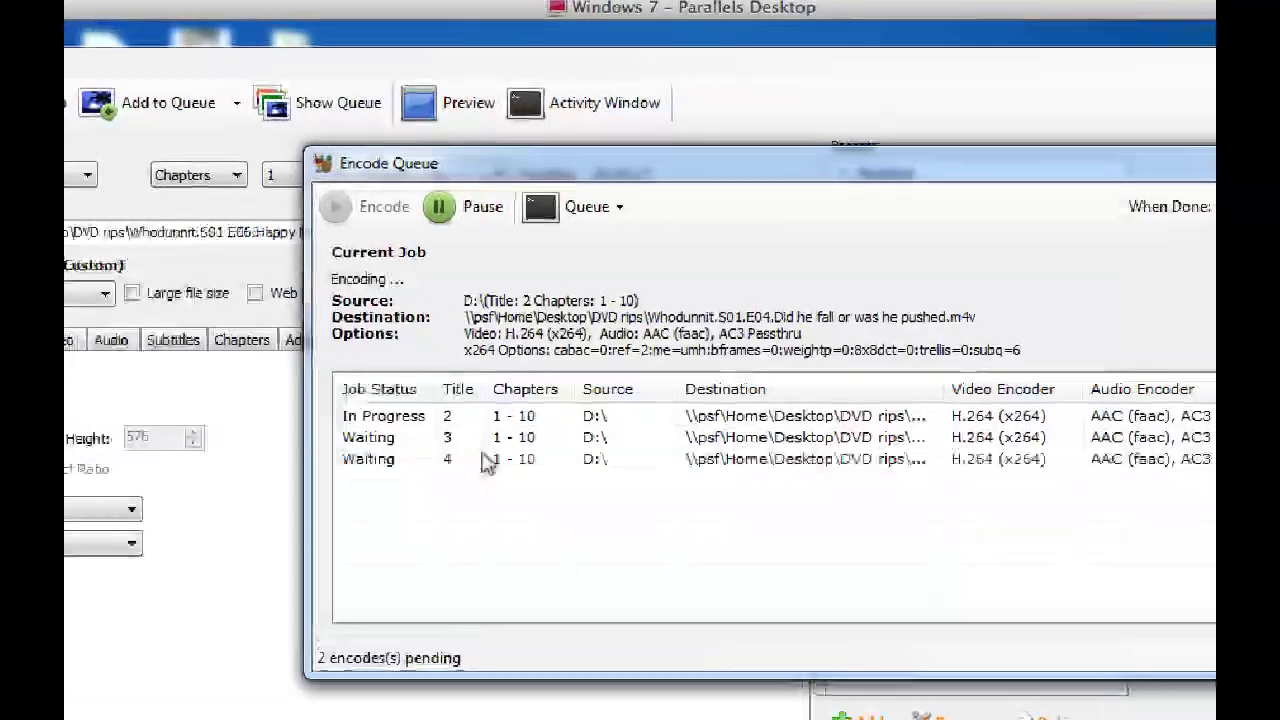
drag(715, 164, 495, 92)
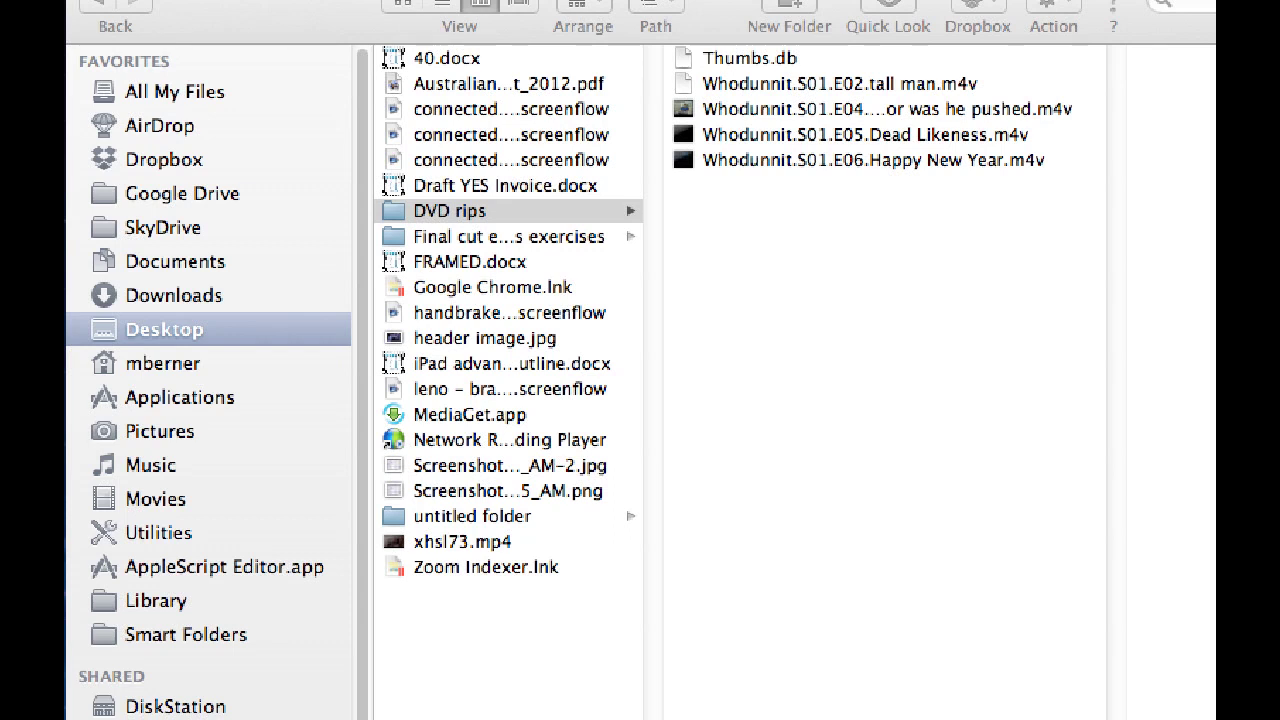
- Open the Desktop's DVD rips folder, widen its name column, close Displays, and reposition Finder
click(418, 214)
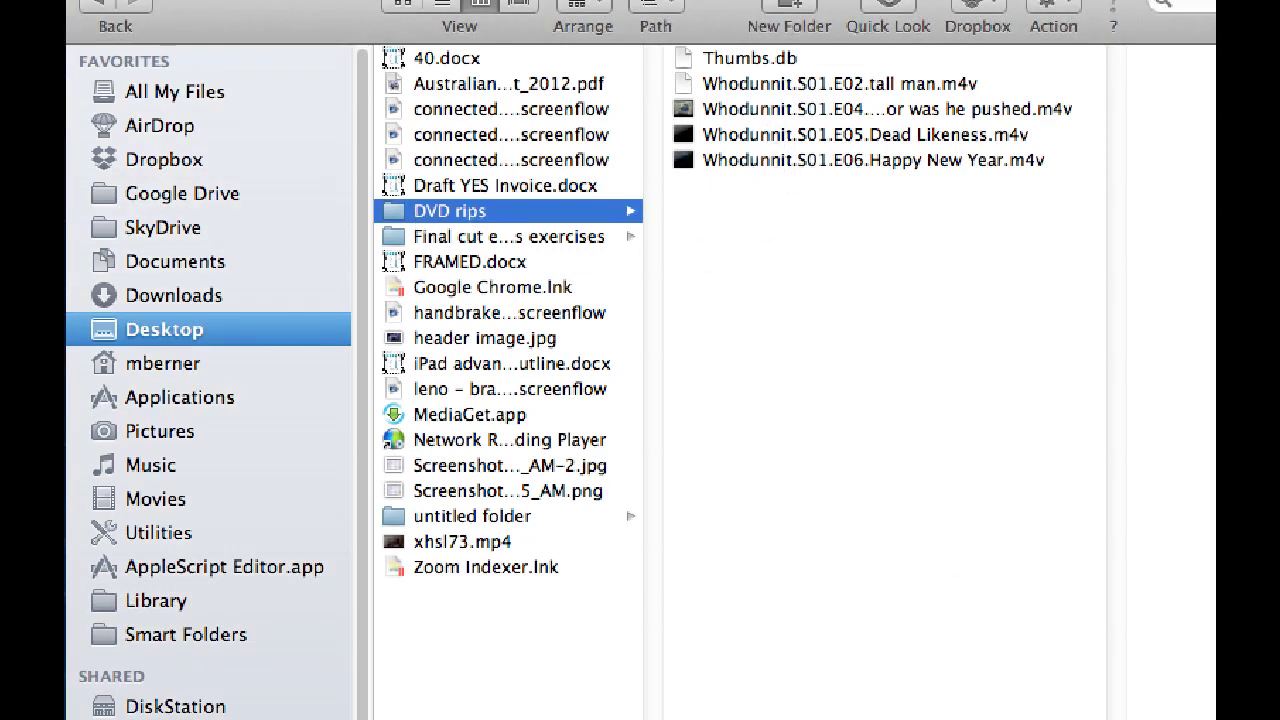
double_click(1114, 716)
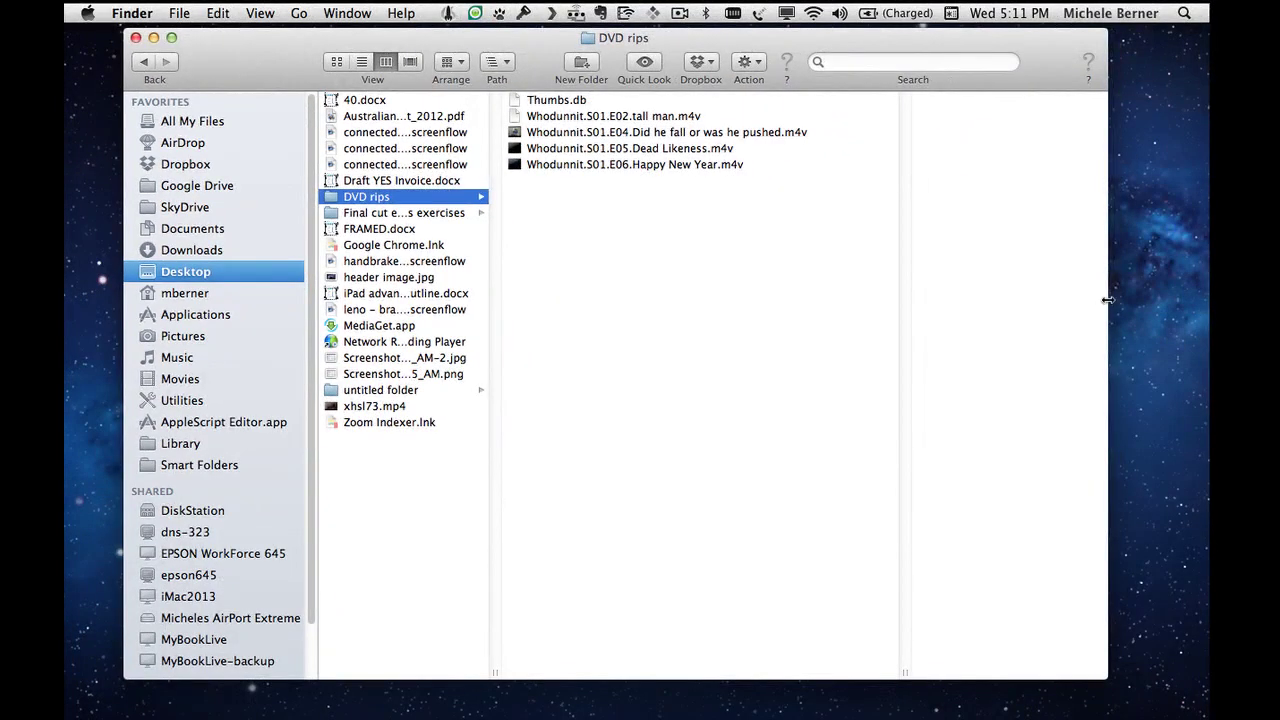
drag(1108, 300, 654, 273)
click(740, 195)
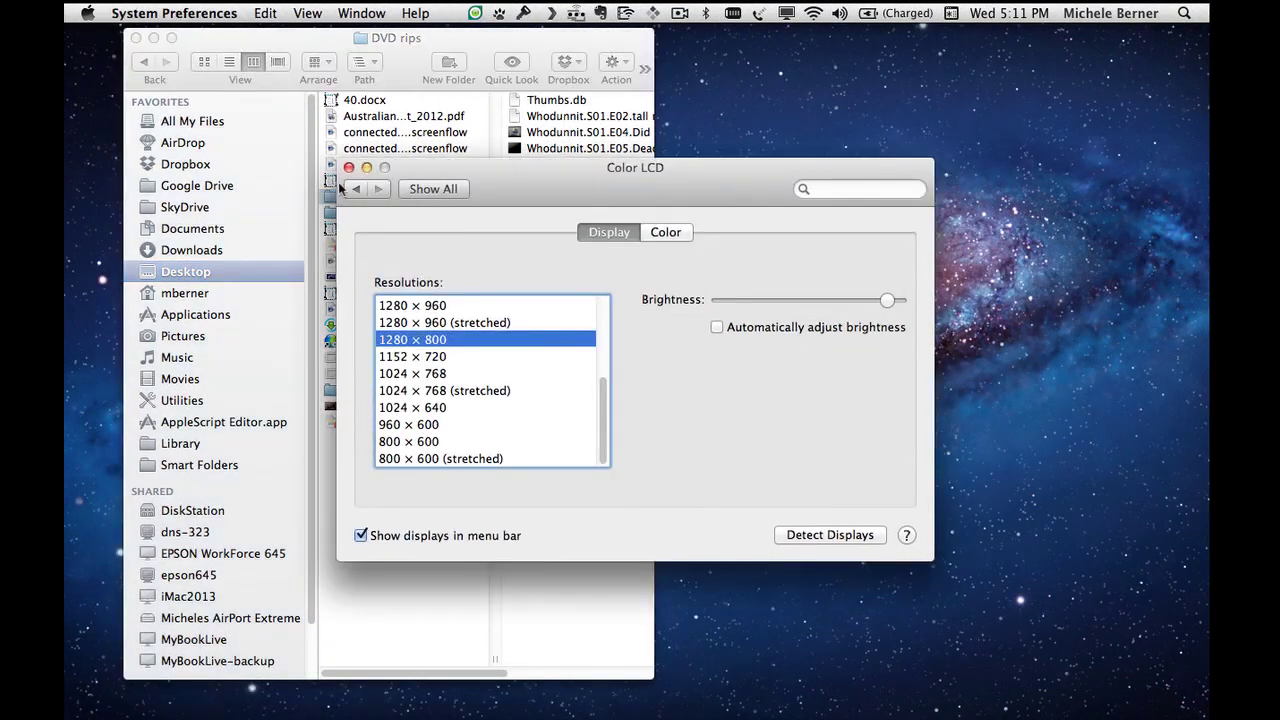
click(349, 171)
drag(246, 36, 672, 57)
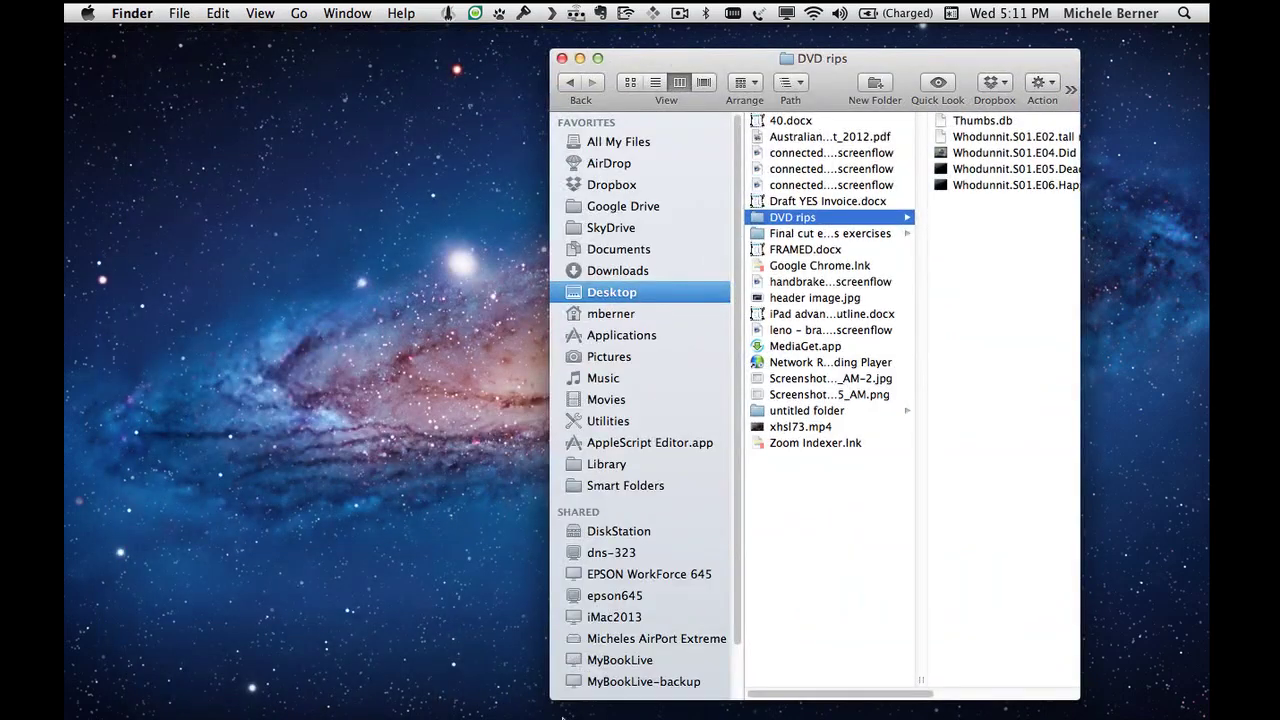
mouse_move(586, 712)
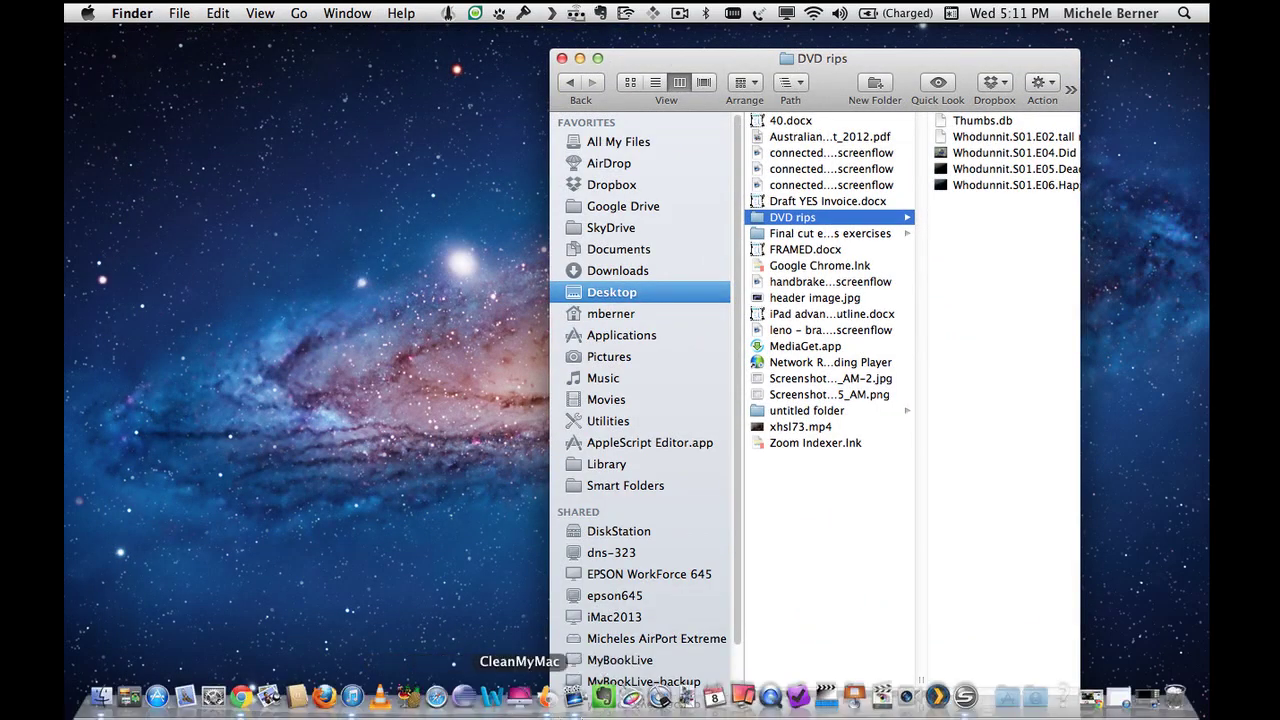
- Bring up the iTunes Movies library and arrange its window beside the Finder DVD rips window
click(349, 700)
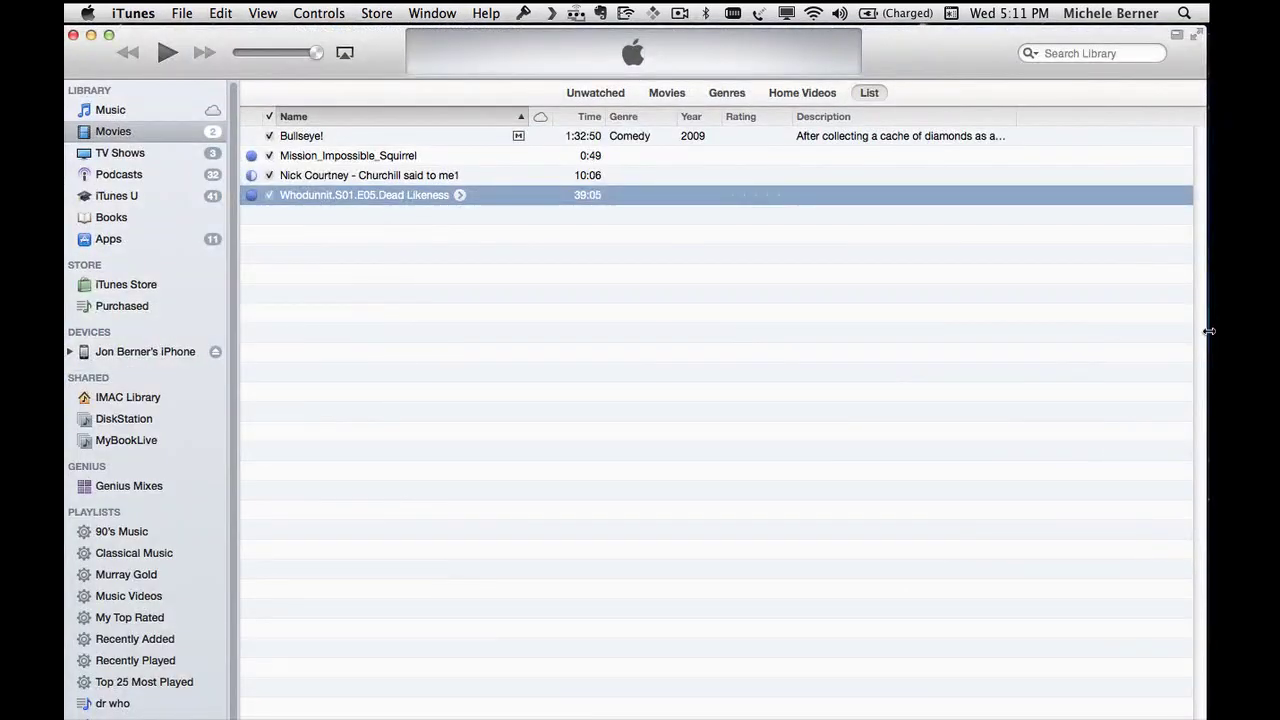
drag(1209, 331, 1089, 315)
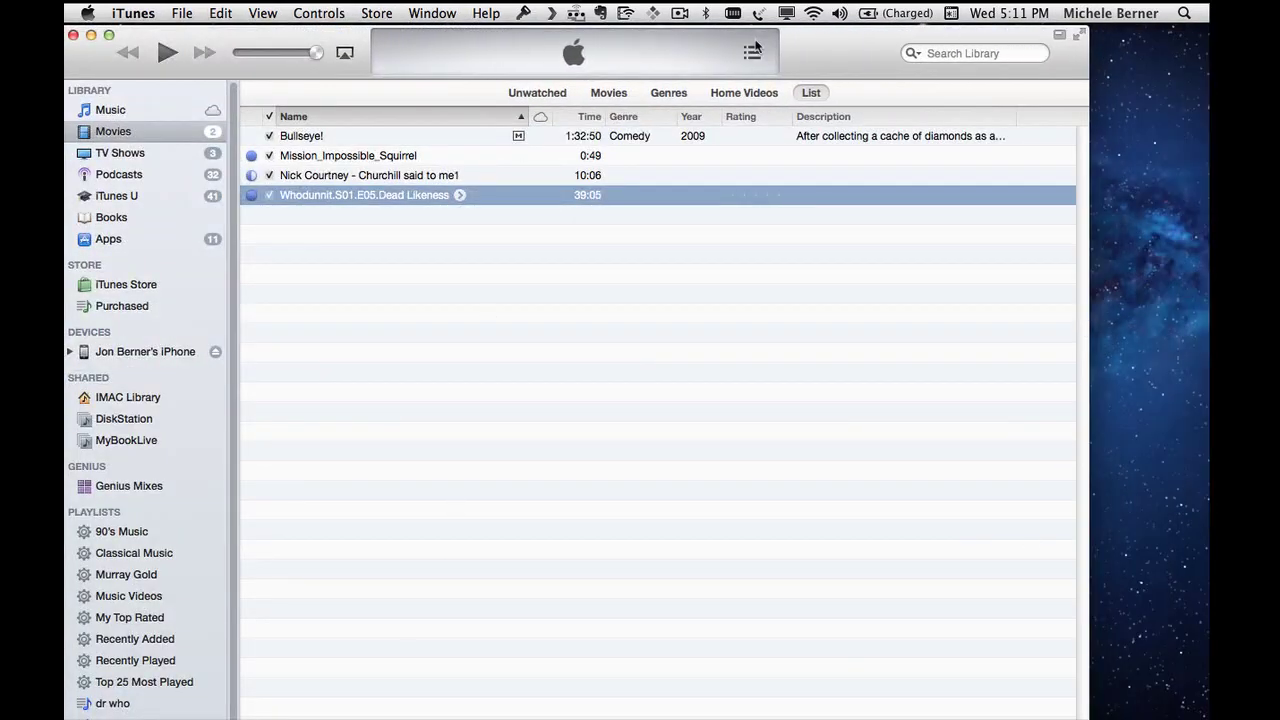
drag(762, 51, 767, 131)
click(758, 60)
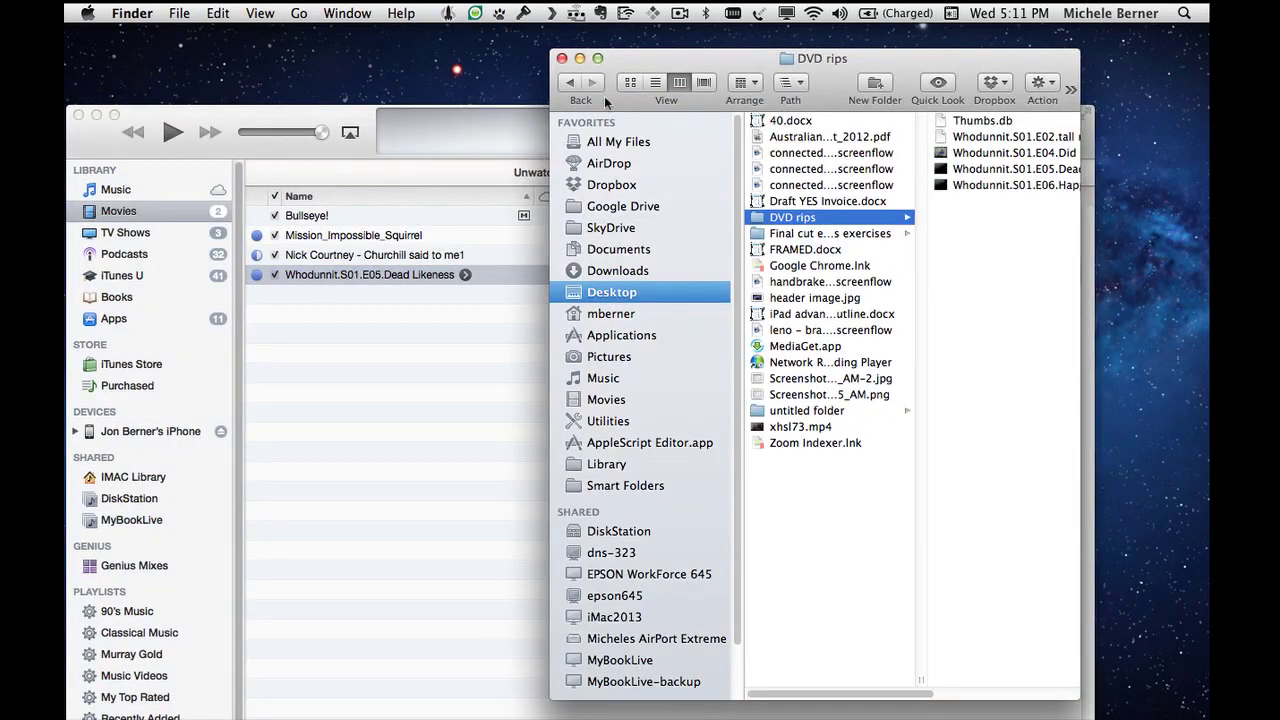
drag(479, 123, 501, 93)
click(645, 72)
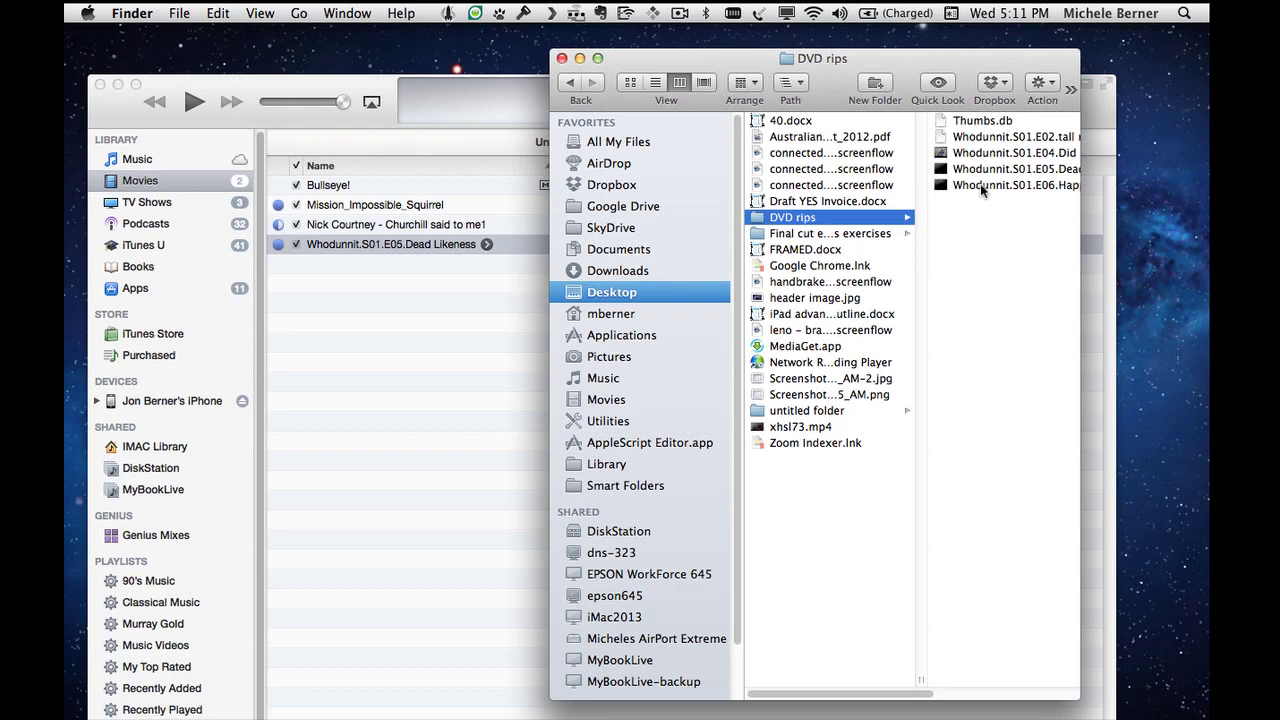
click(107, 116)
click(114, 13)
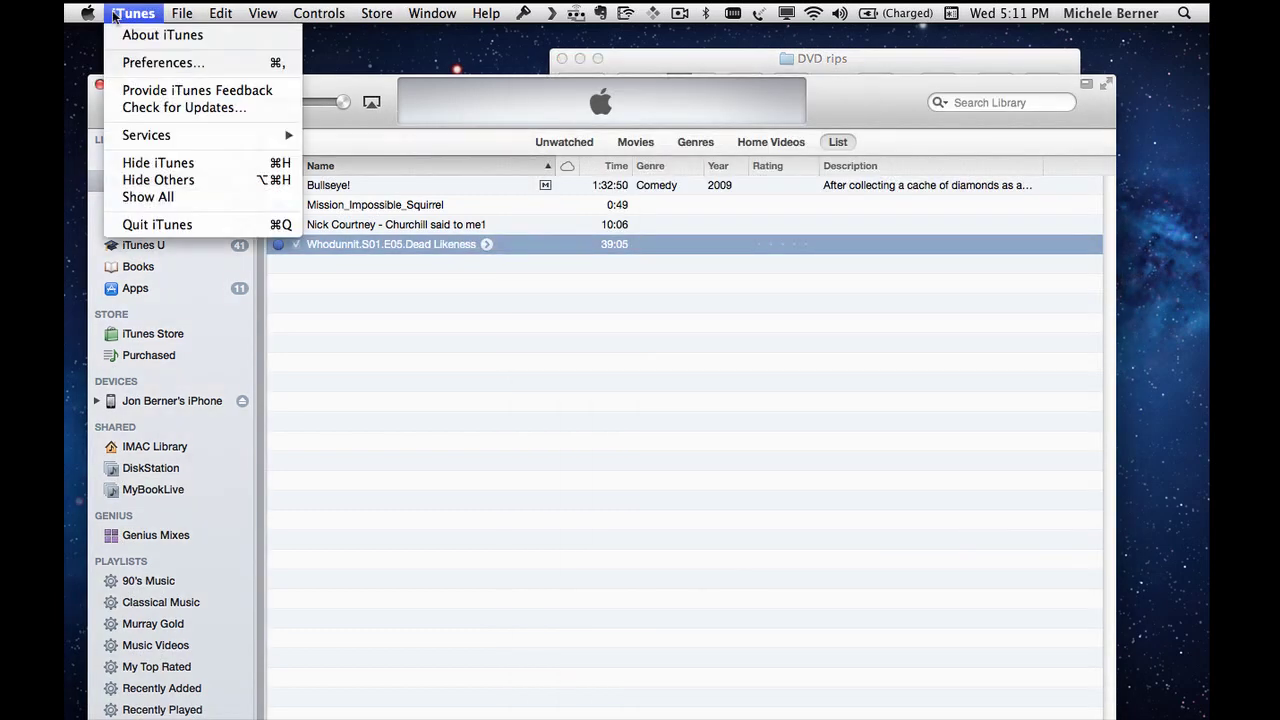
mouse_move(170, 14)
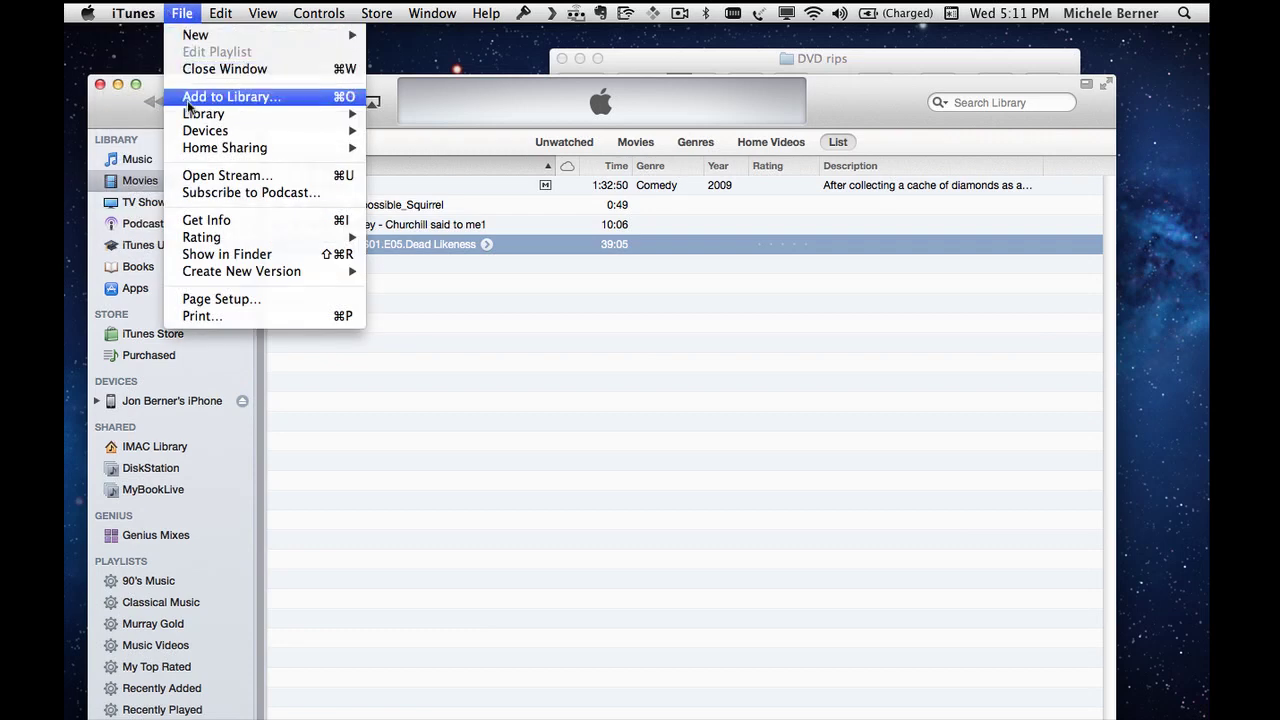
- Drag Whodunnit.S01.E06.Happy New Year.m4v from DVD rips into the iTunes Movies list
click(866, 64)
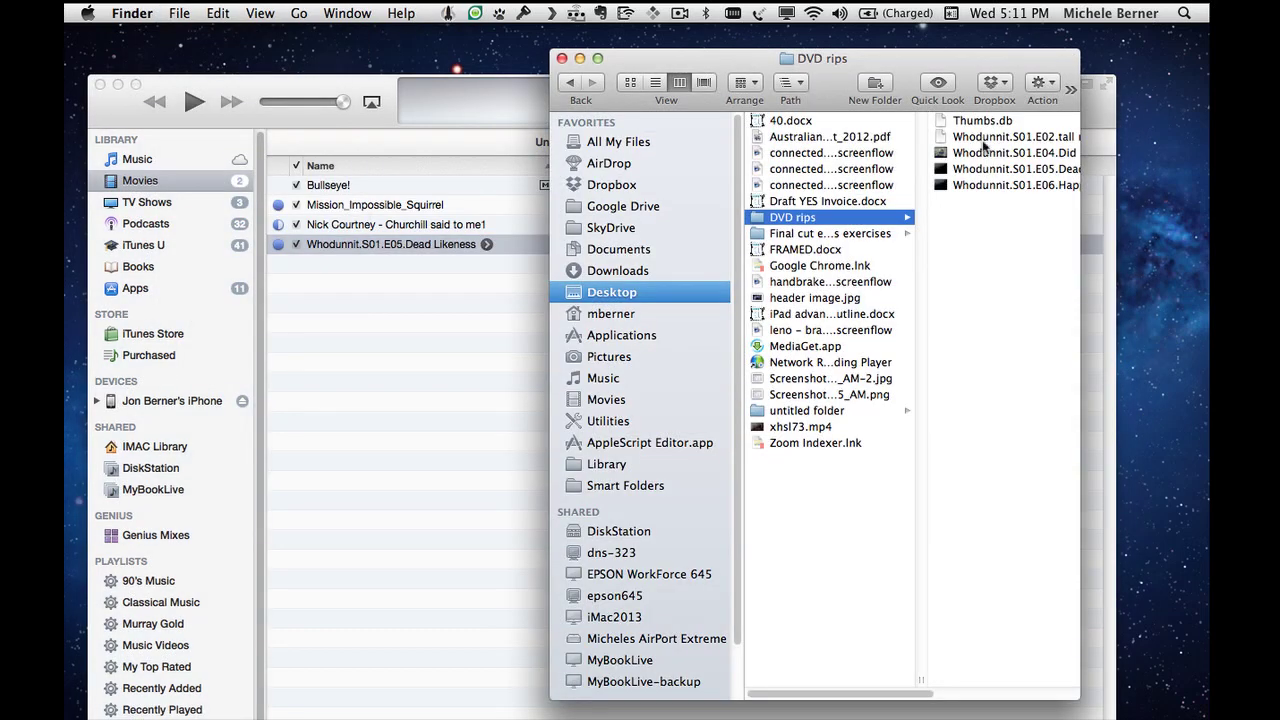
drag(1079, 216, 1155, 216)
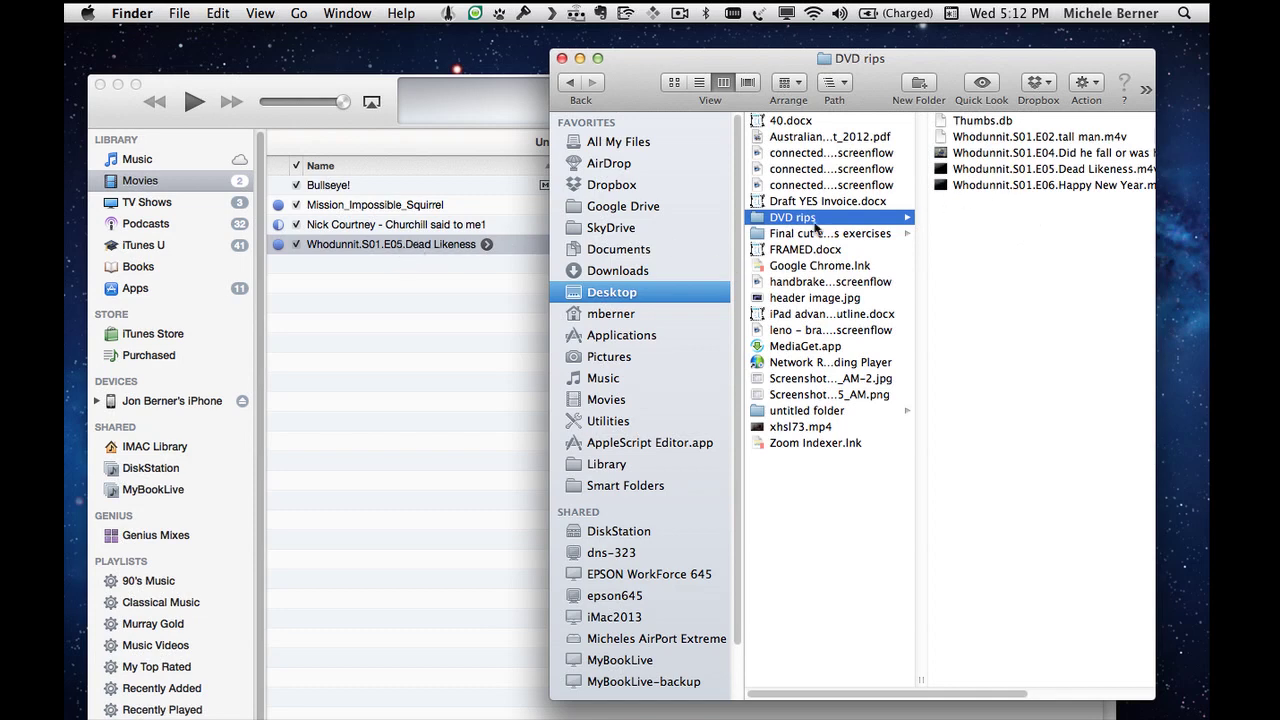
click(972, 185)
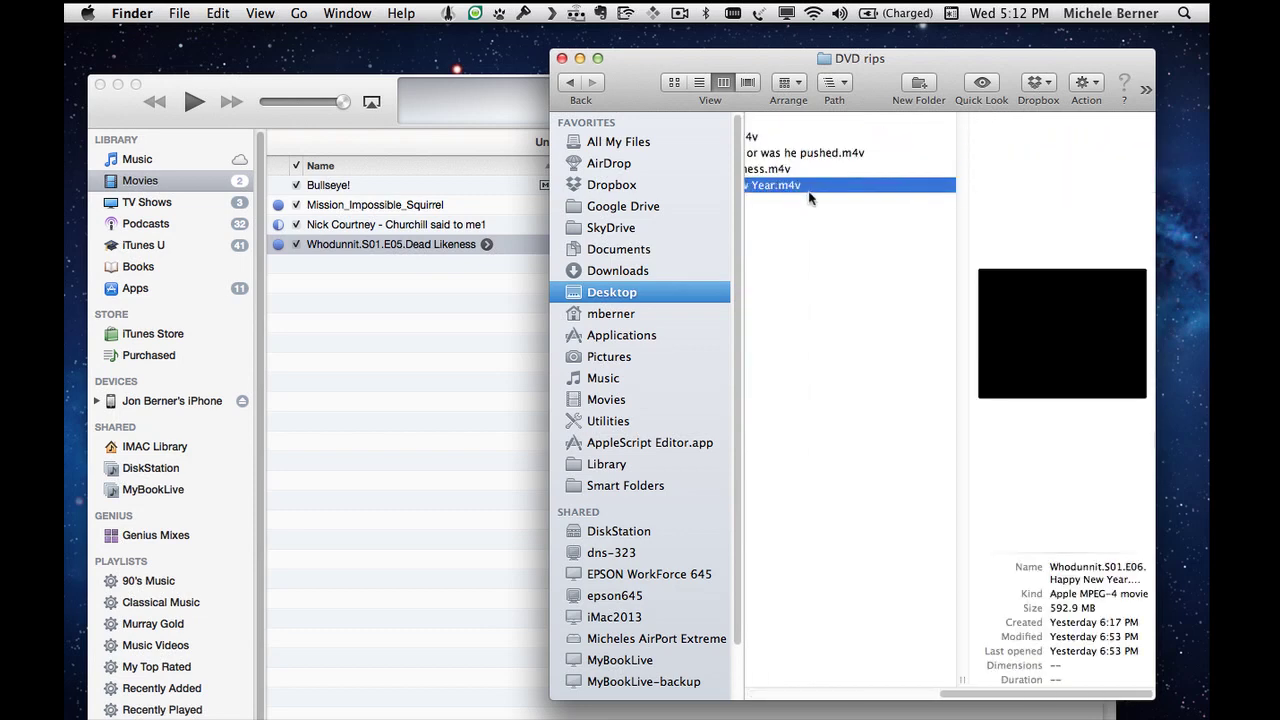
drag(809, 190, 475, 342)
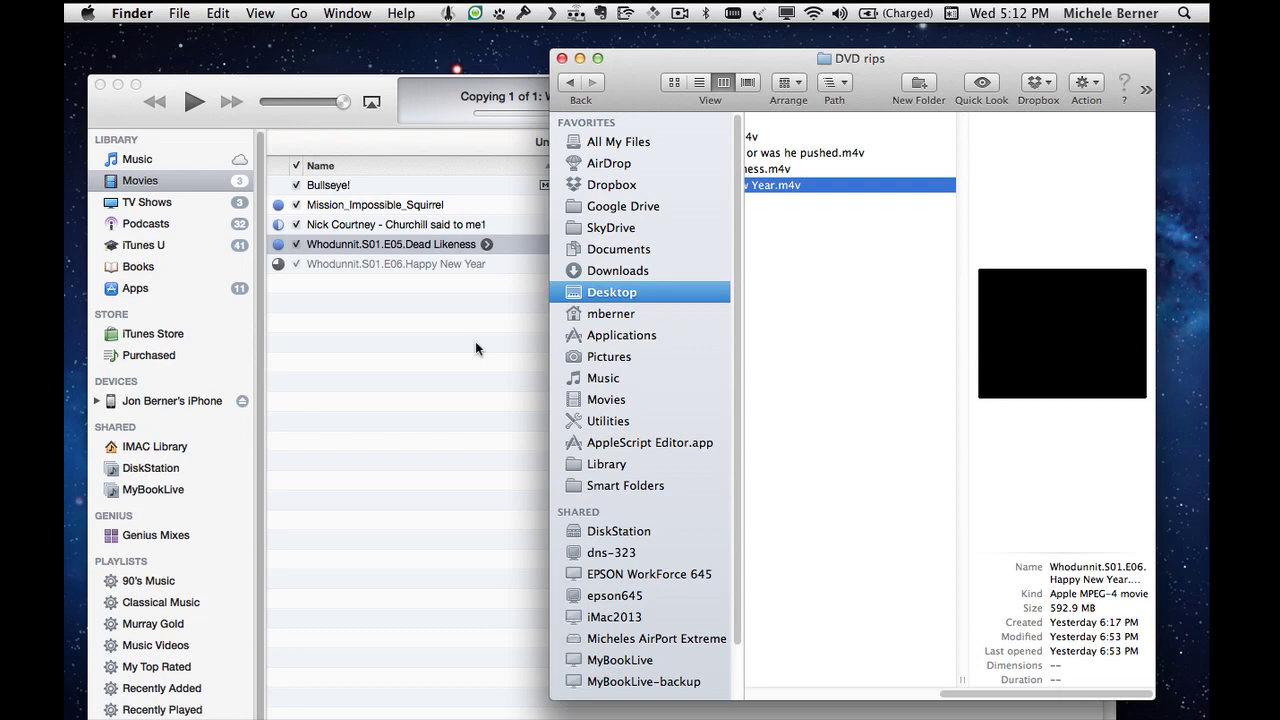
click(370, 318)
drag(372, 103, 318, 25)
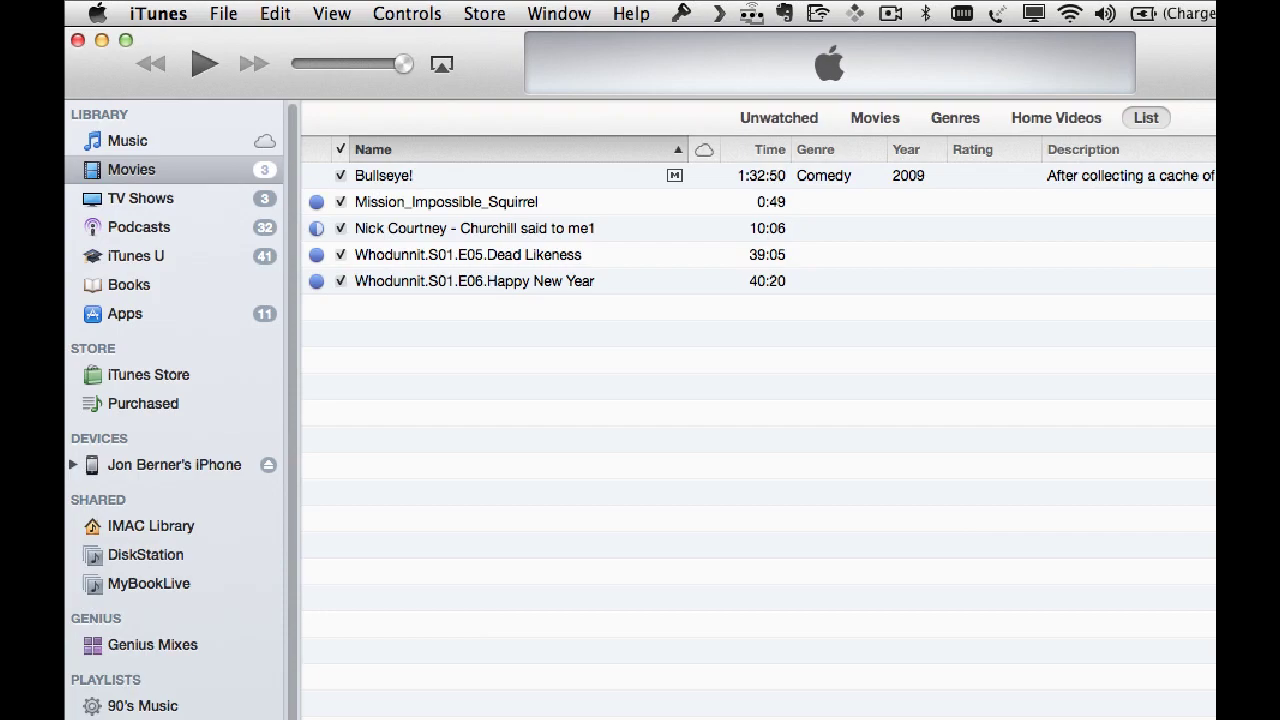
- Browse the MacUpdate iDentify download page in Chrome, then switch to Knowledge Design's MetaX page
key(super+Tab)
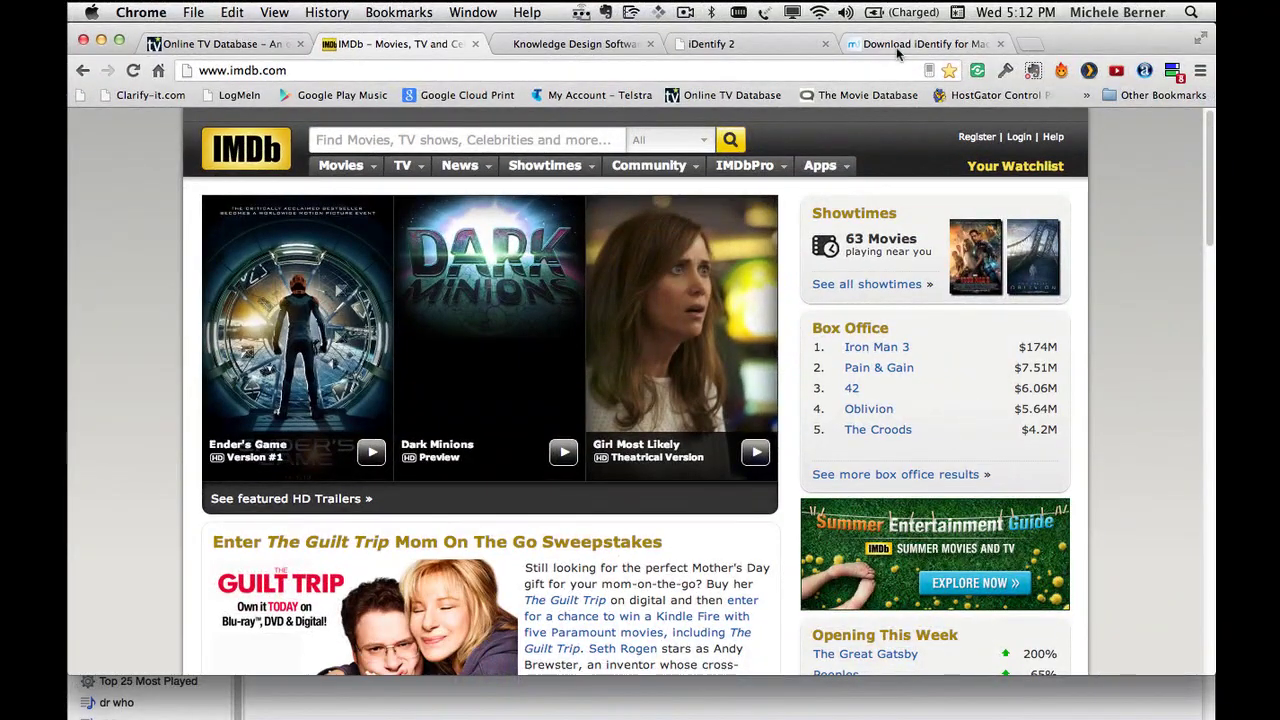
click(1150, 60)
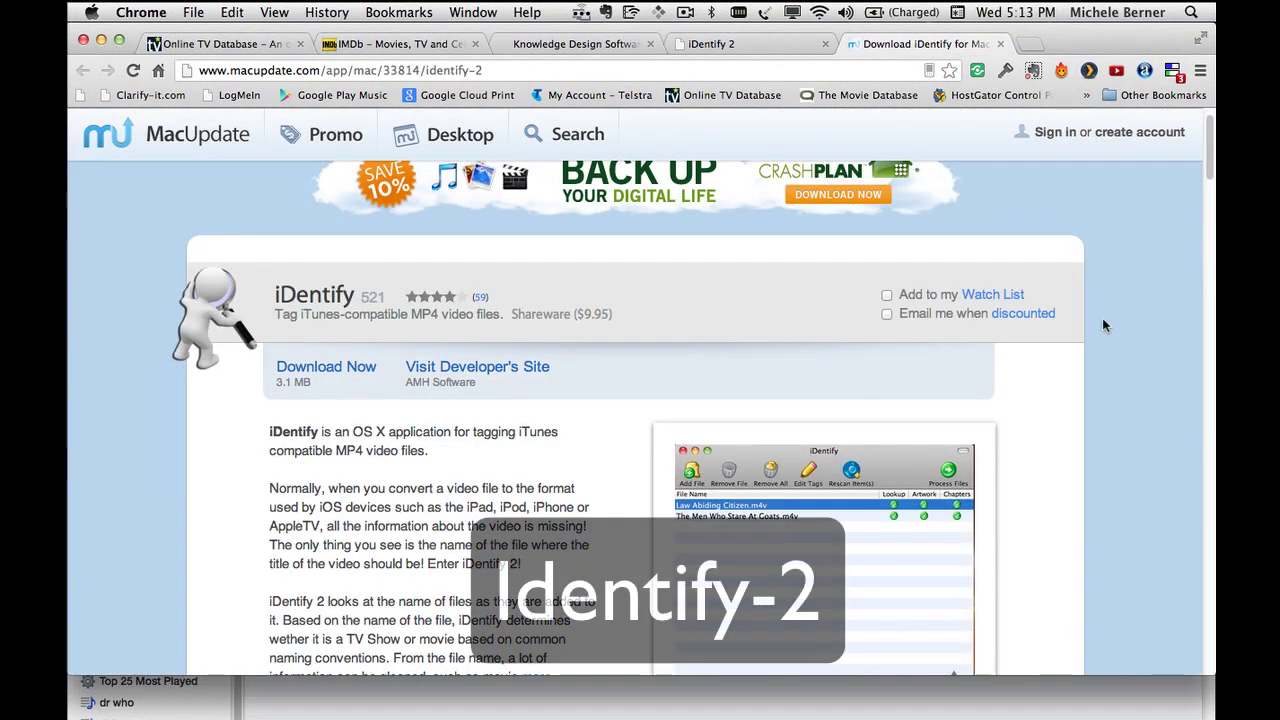
scroll(1085, 370, down, 2)
scroll(1081, 376, down, 2)
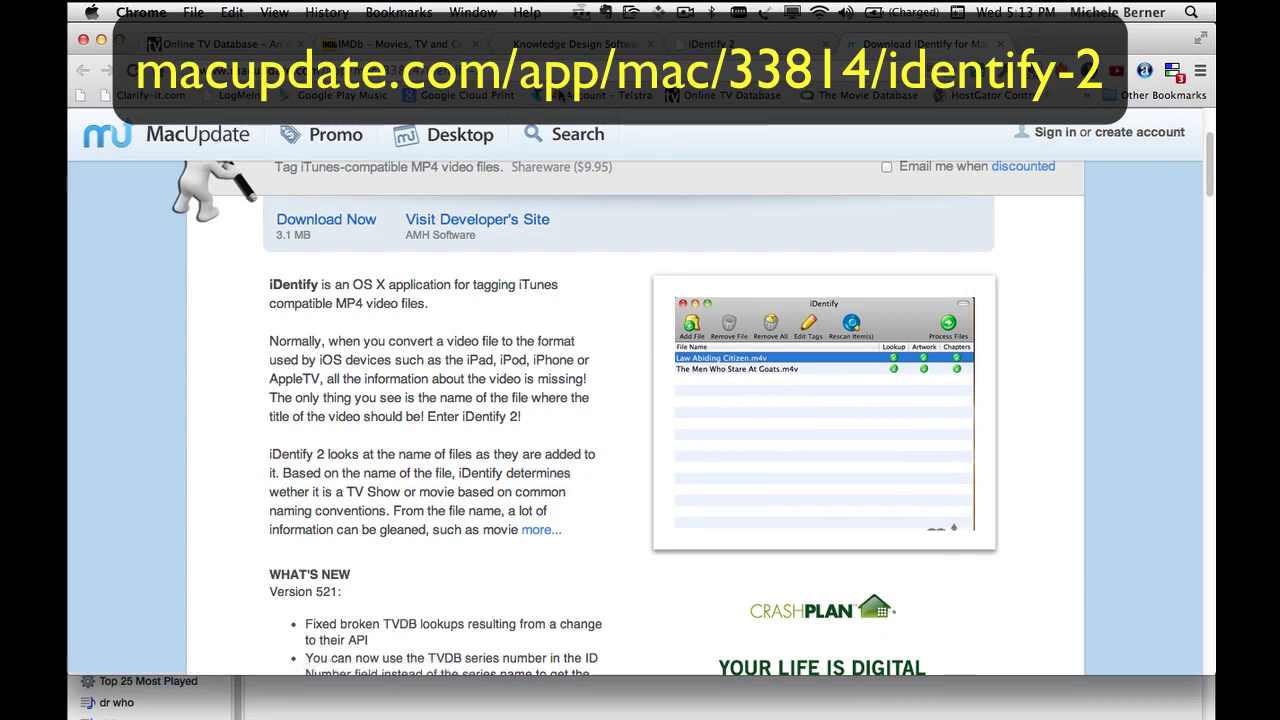
click(551, 47)
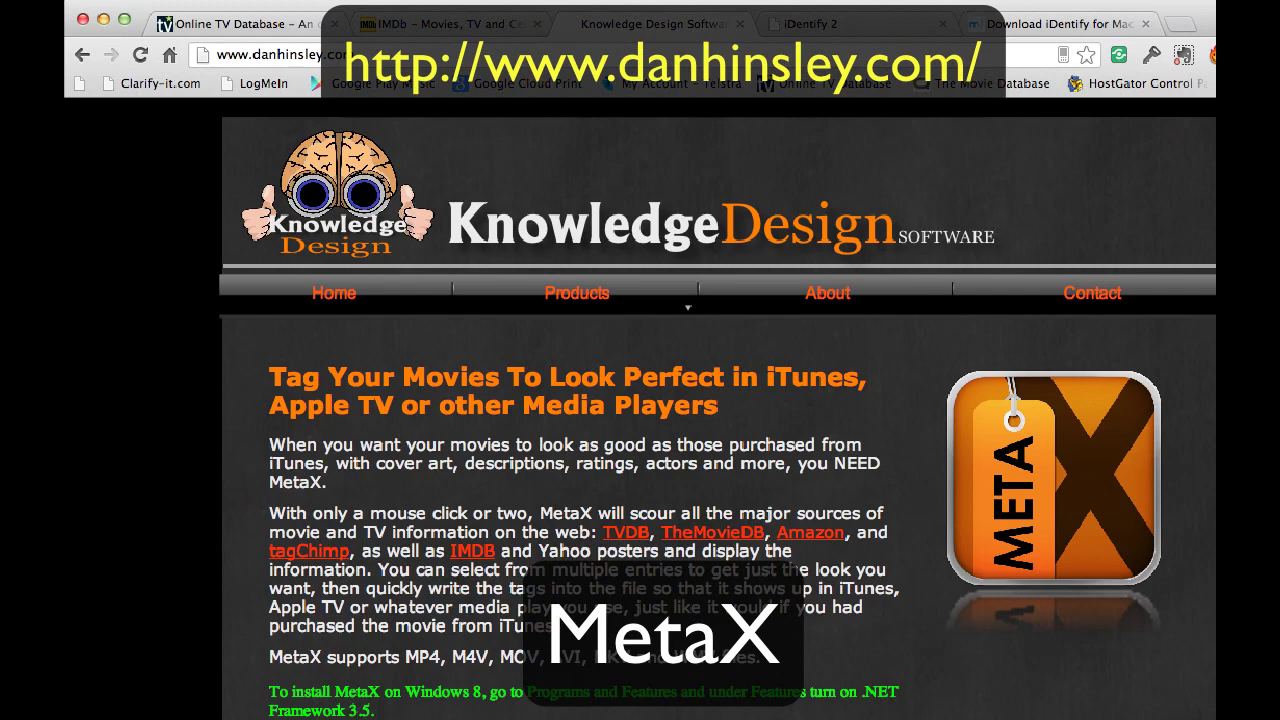
scroll(717, 413, down, 2)
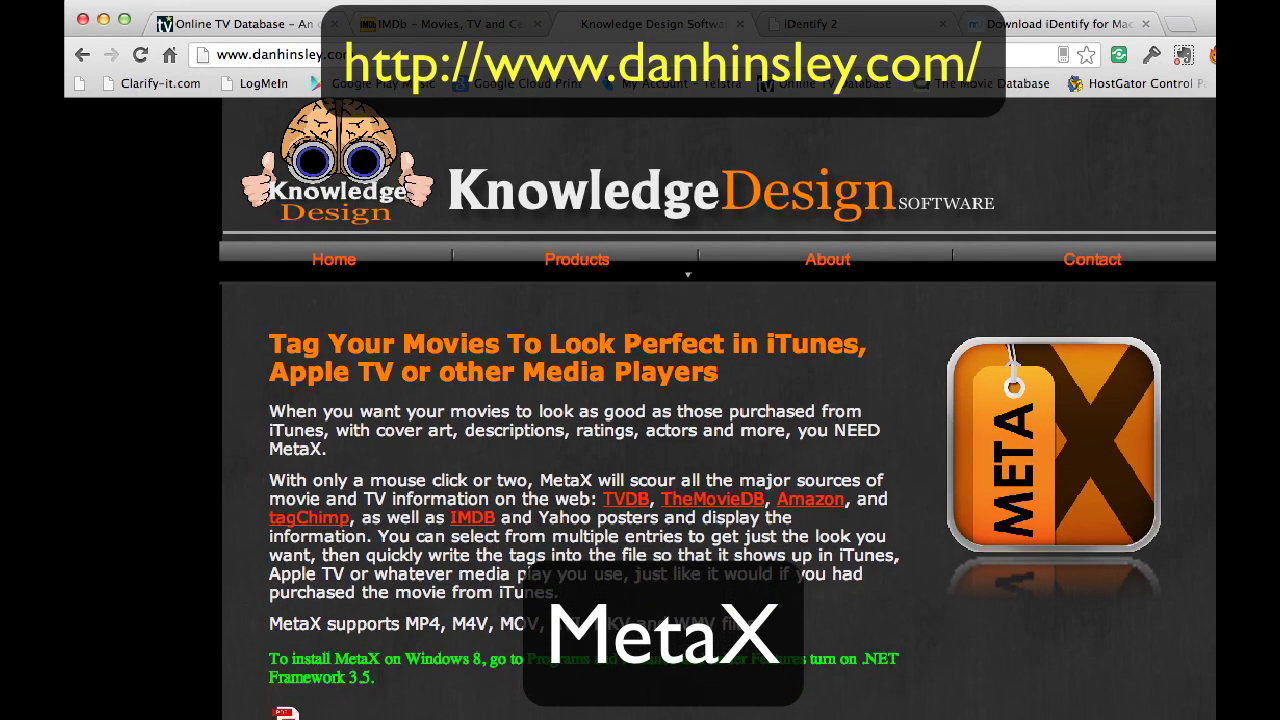
scroll(720, 408, down, 10)
scroll(720, 408, down, 3)
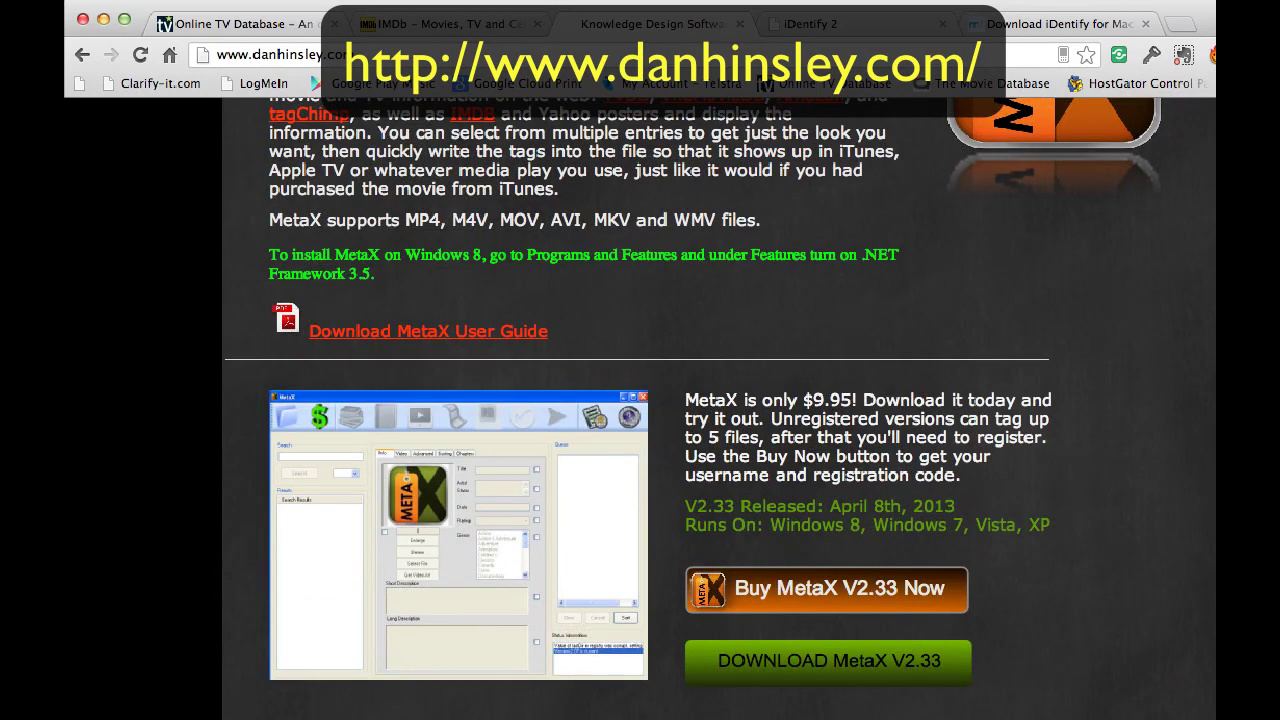
scroll(640, 400, up, 10)
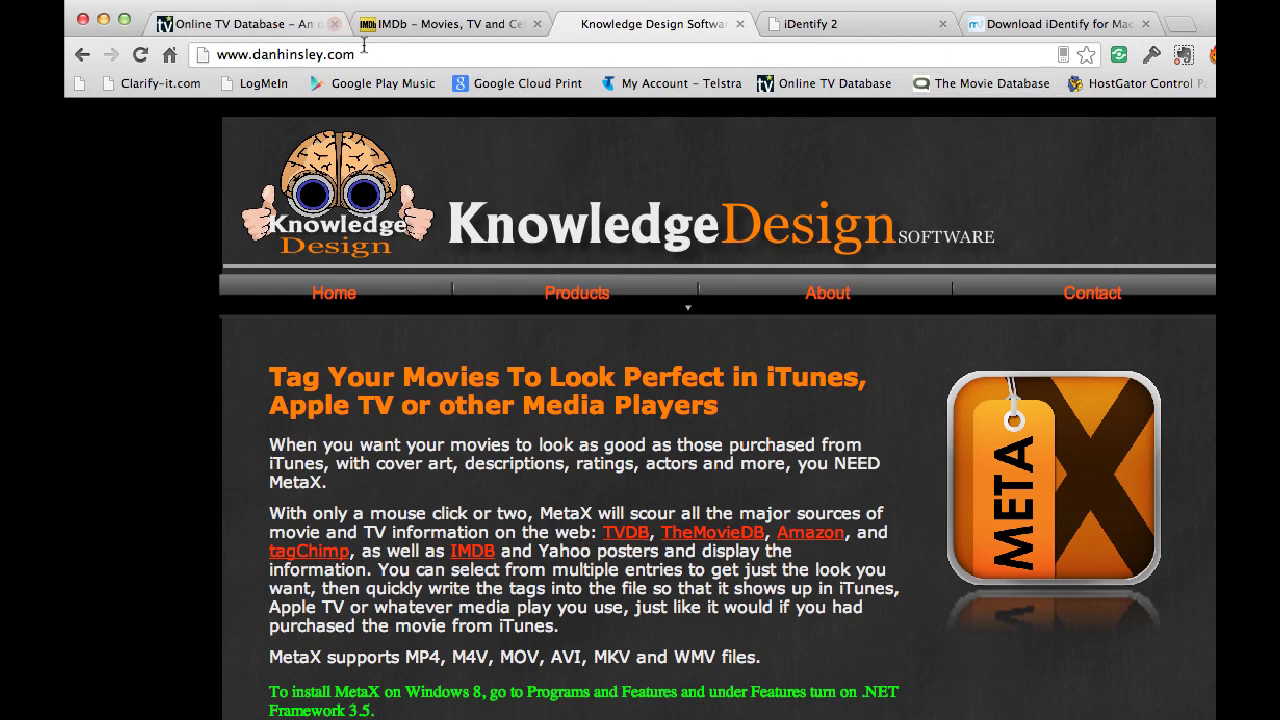
- On IMDb, search the Titles category for 'whodunnit'
click(425, 24)
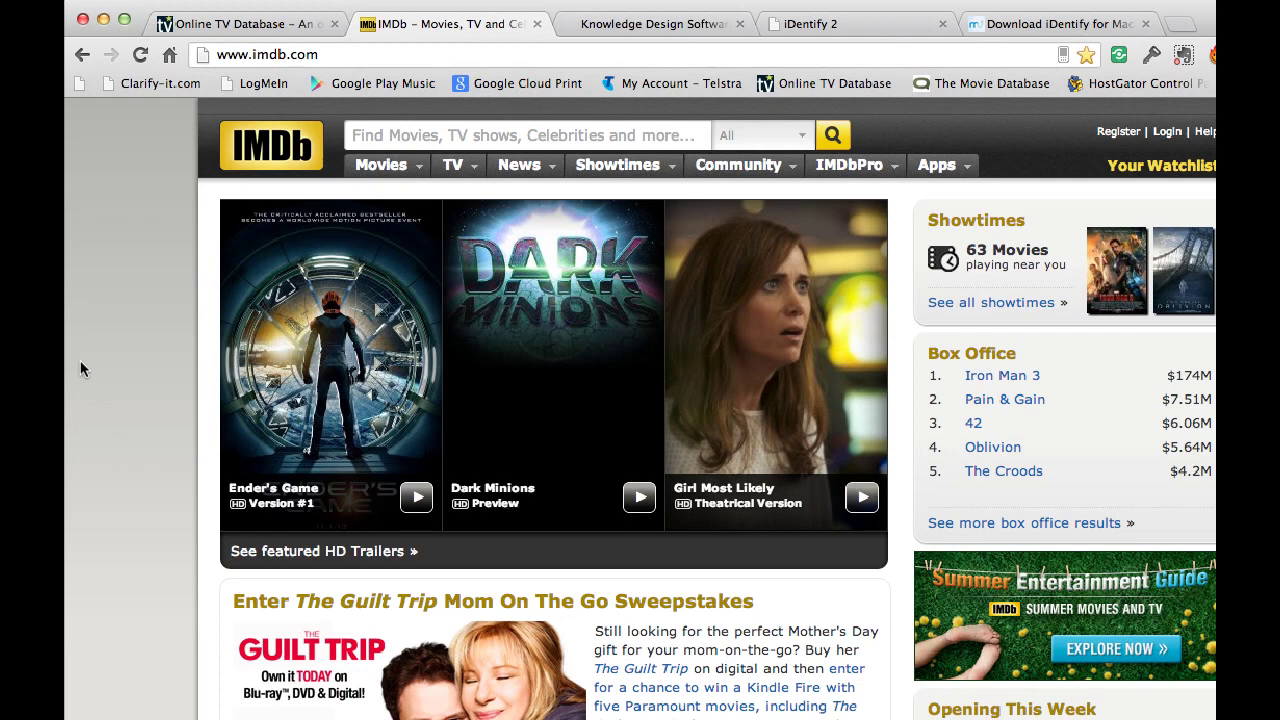
click(372, 135)
text(who)
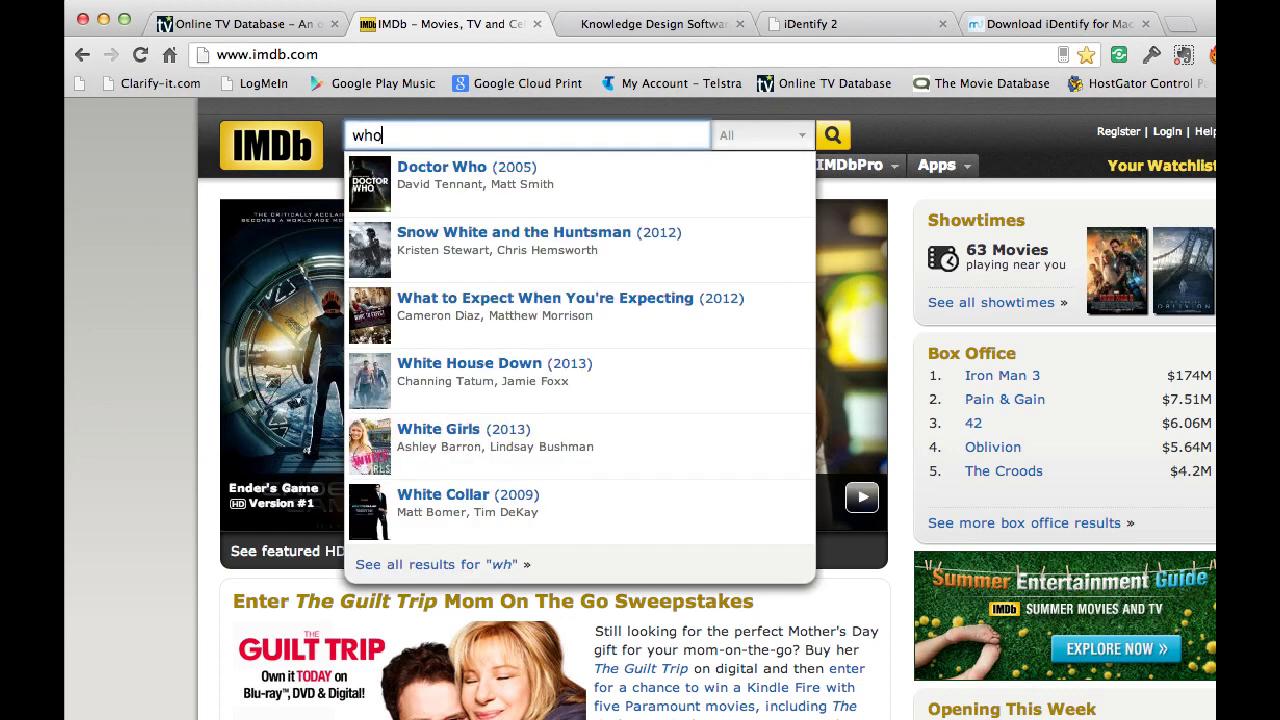
text(dunnit)
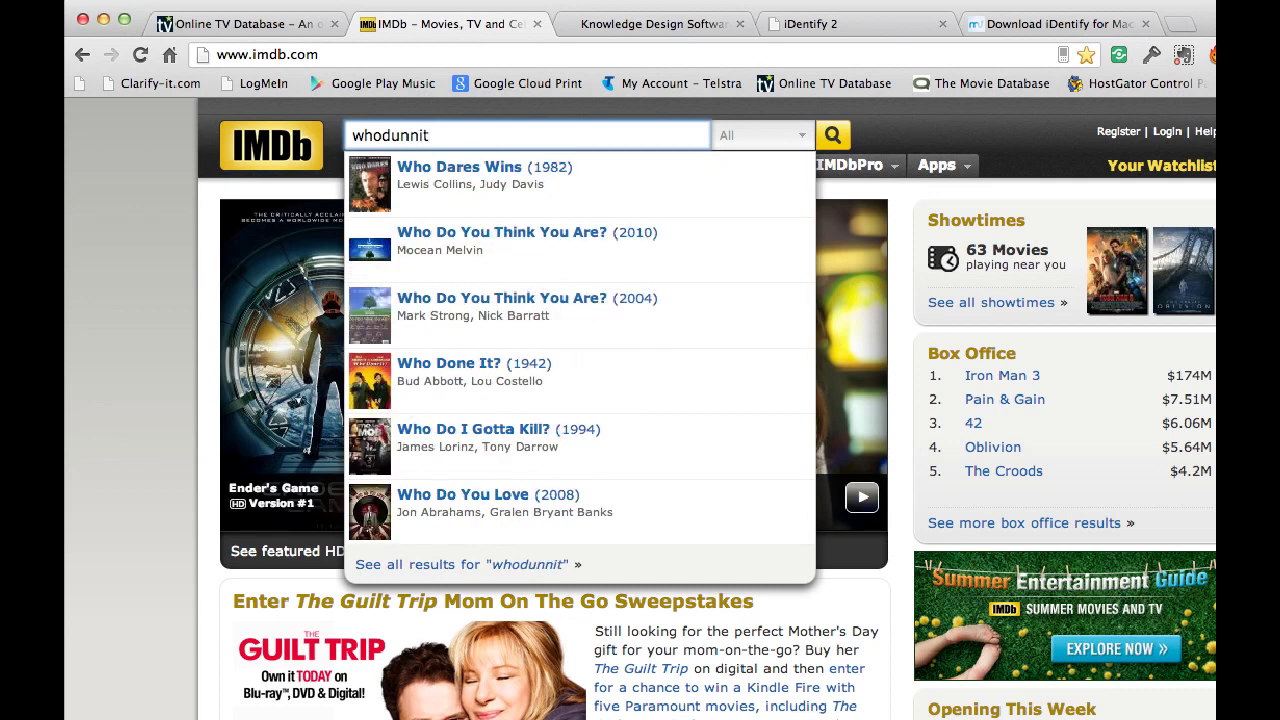
click(803, 137)
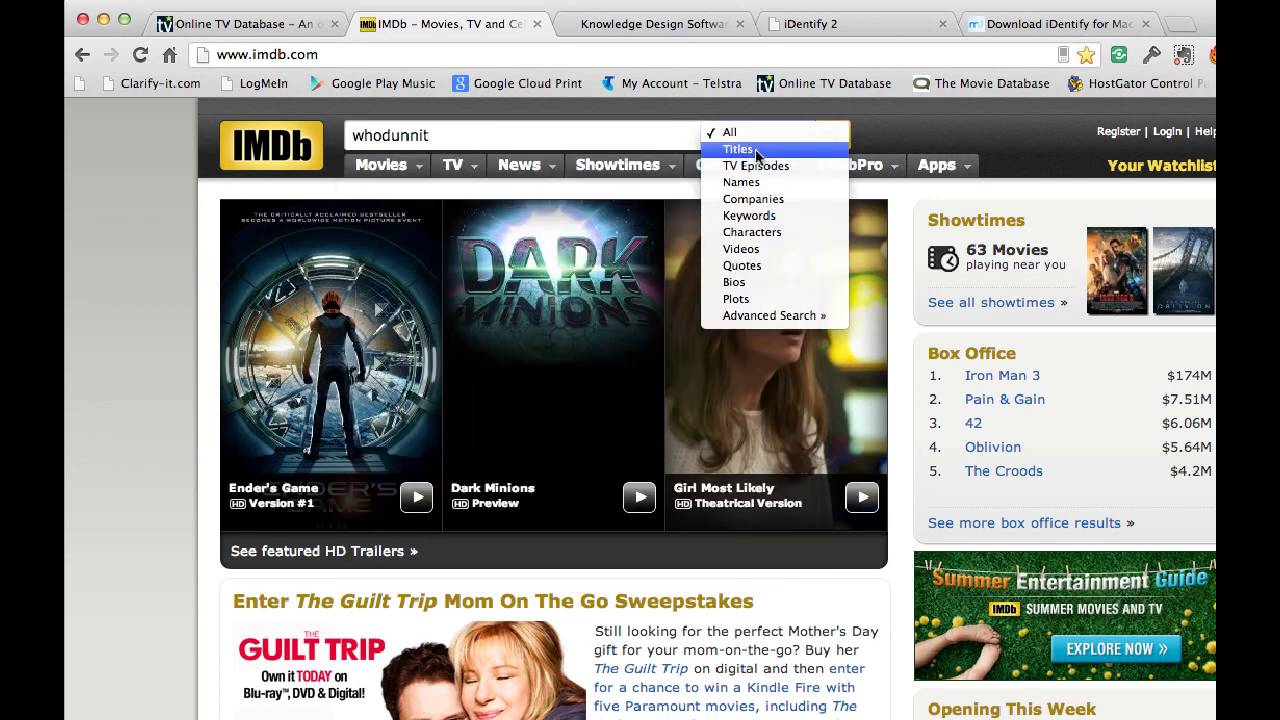
click(757, 150)
click(833, 136)
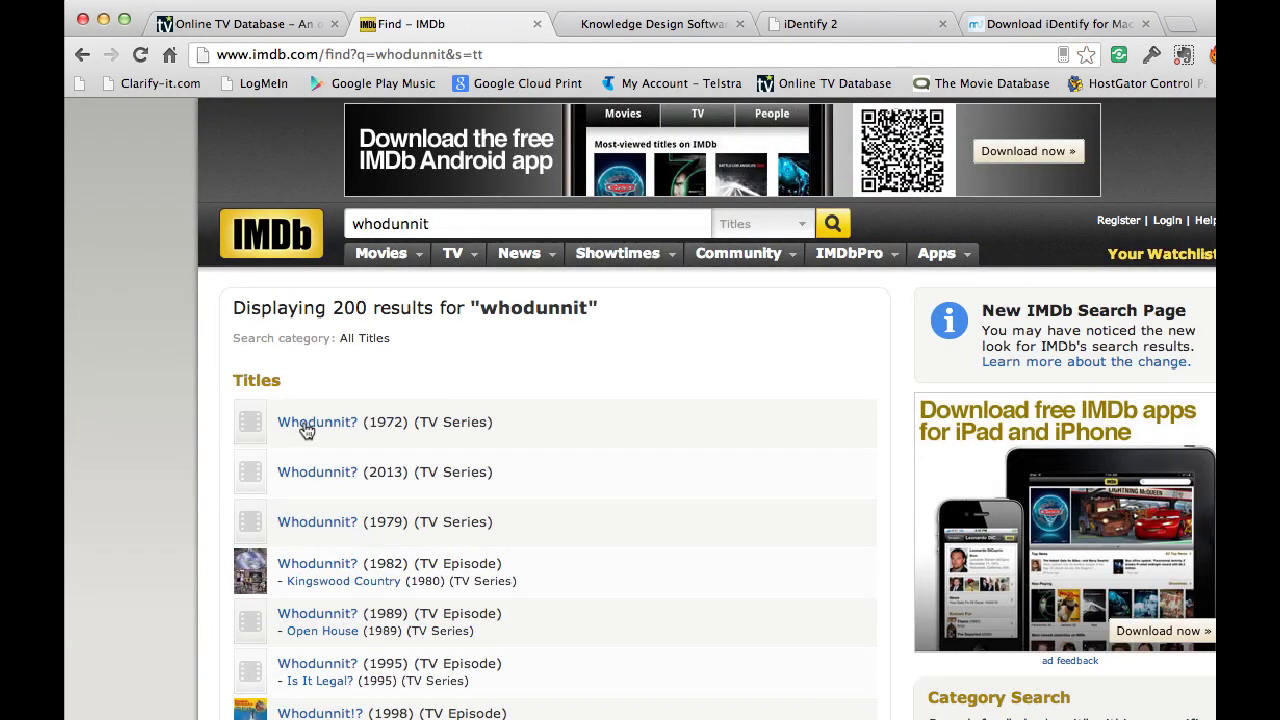
- Go from Whodunnit? (1972) to its Season 1 list and open episode 6, Happy New Year
click(306, 428)
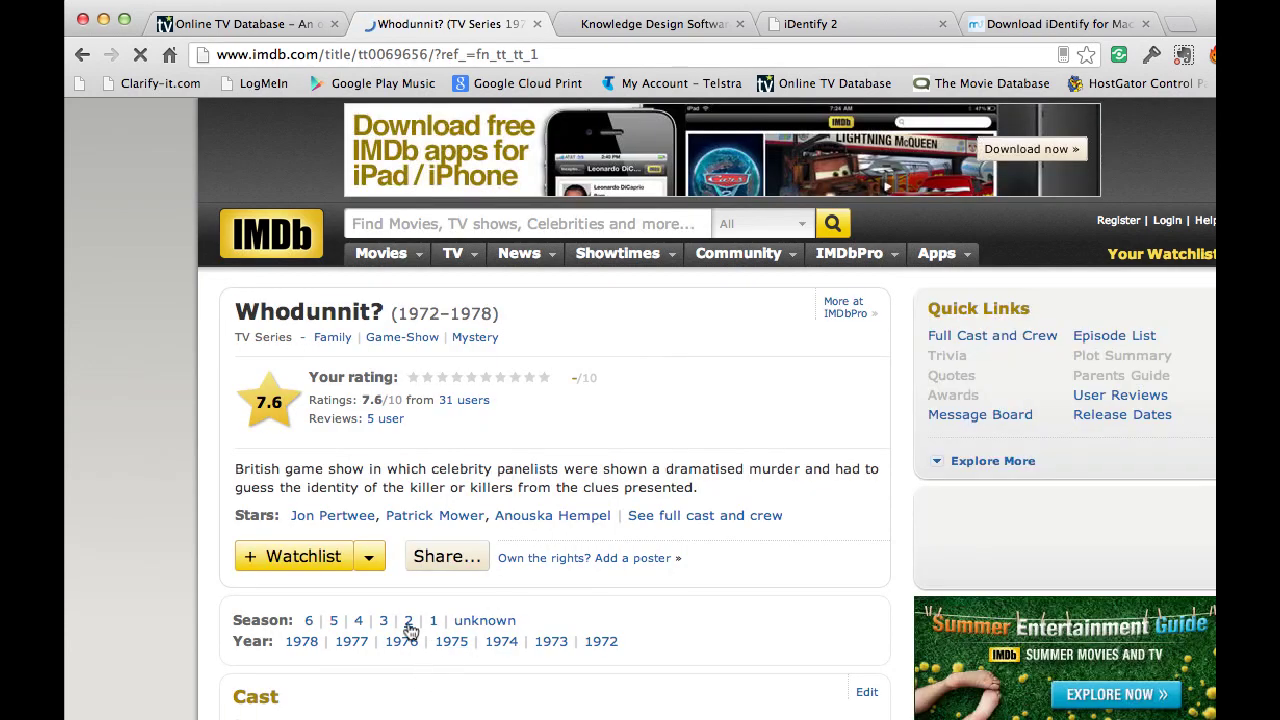
scroll(325, 625, down, 3)
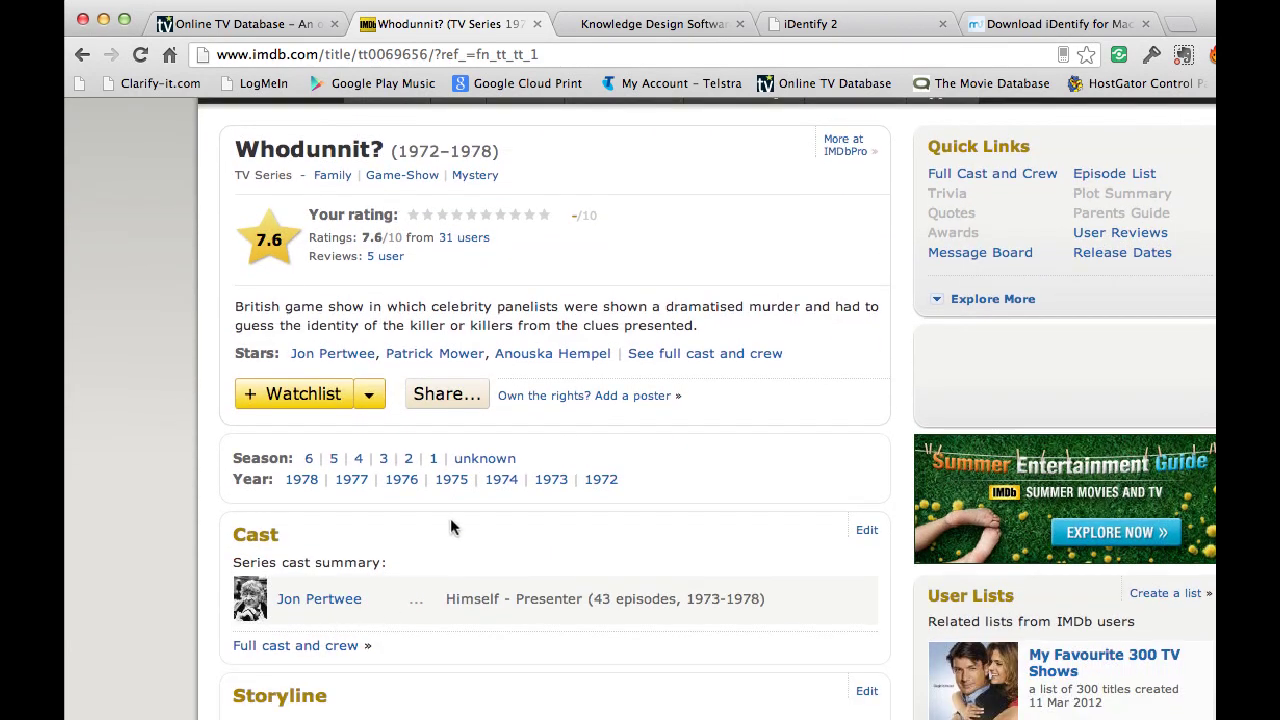
click(434, 460)
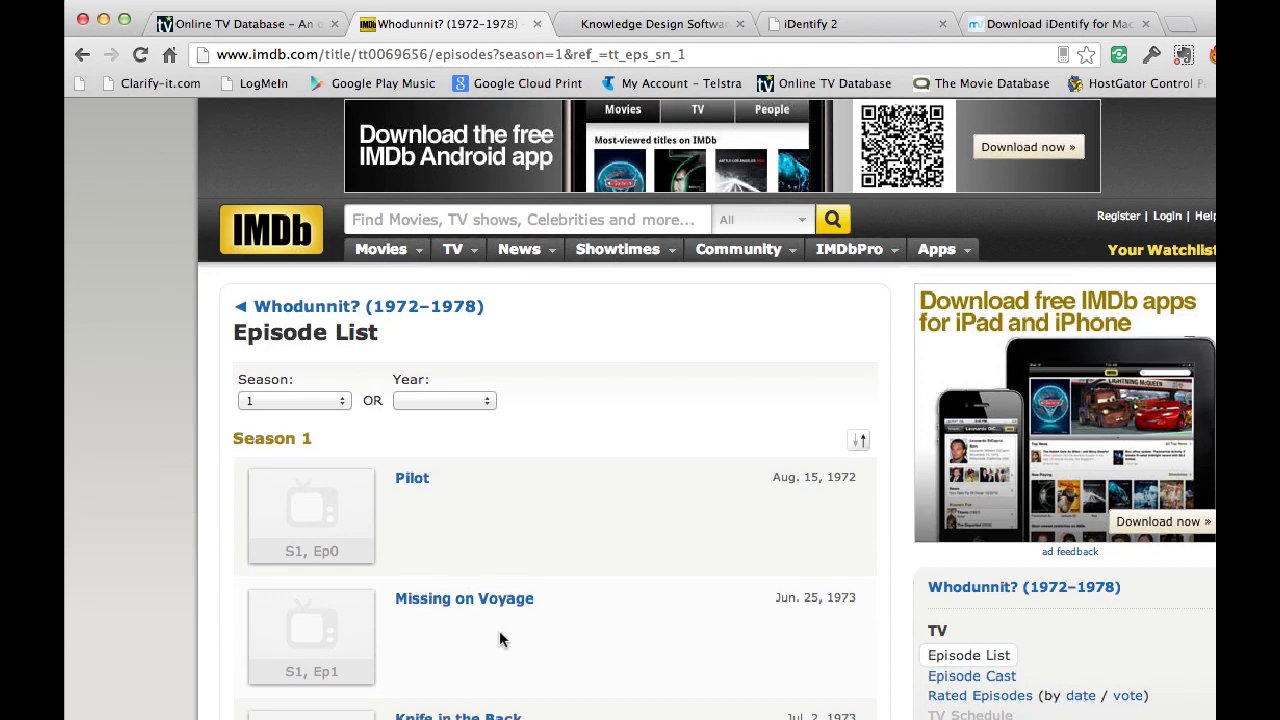
scroll(470, 600, down, 3)
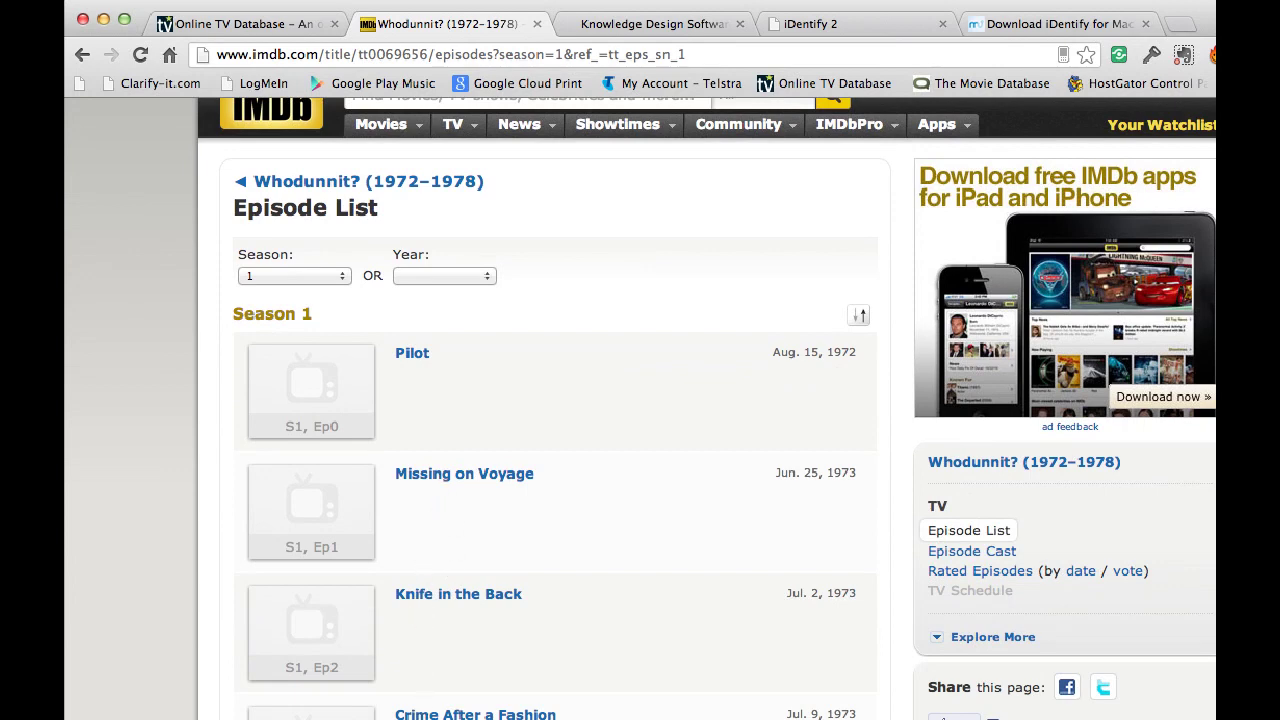
scroll(448, 630, down, 5)
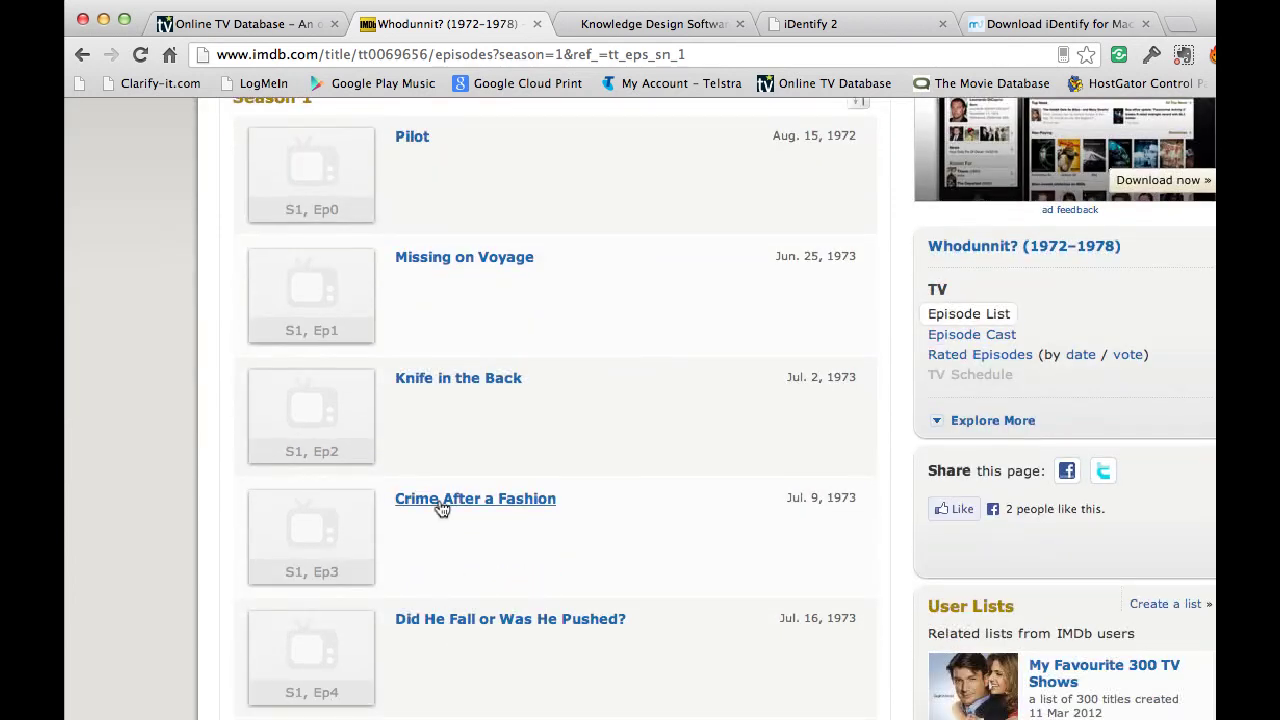
scroll(435, 520, down, 9)
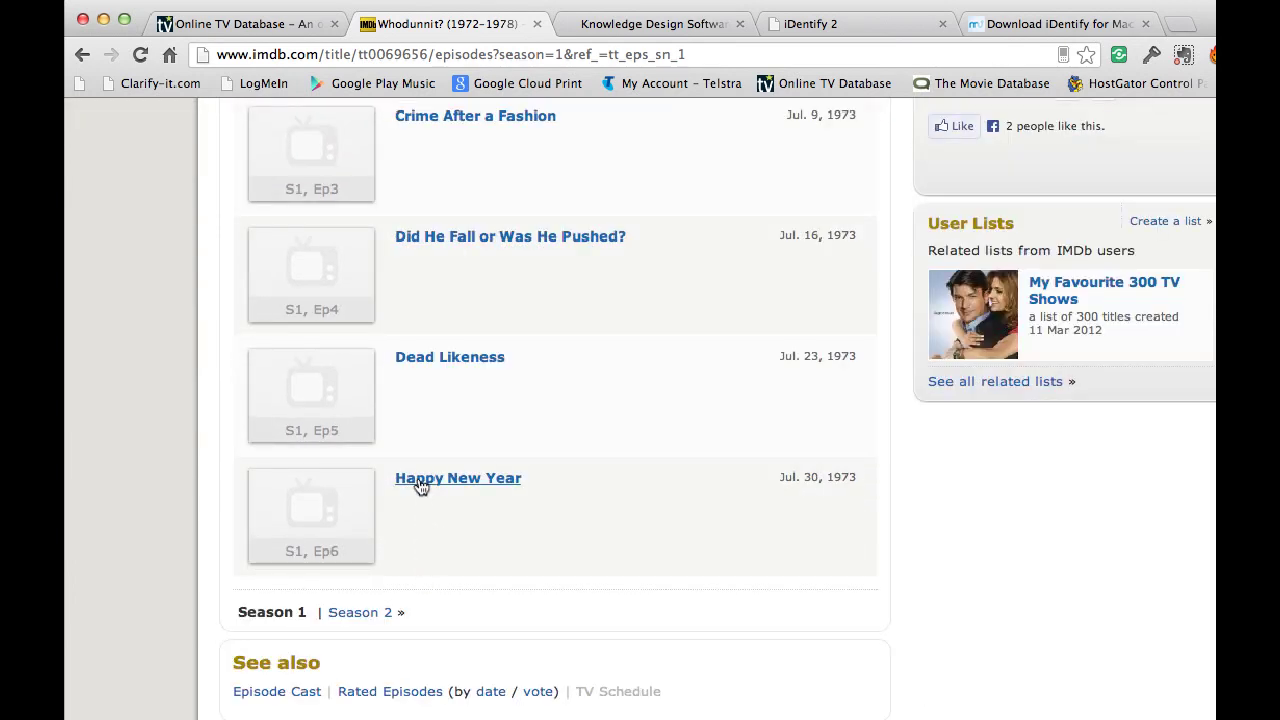
click(420, 484)
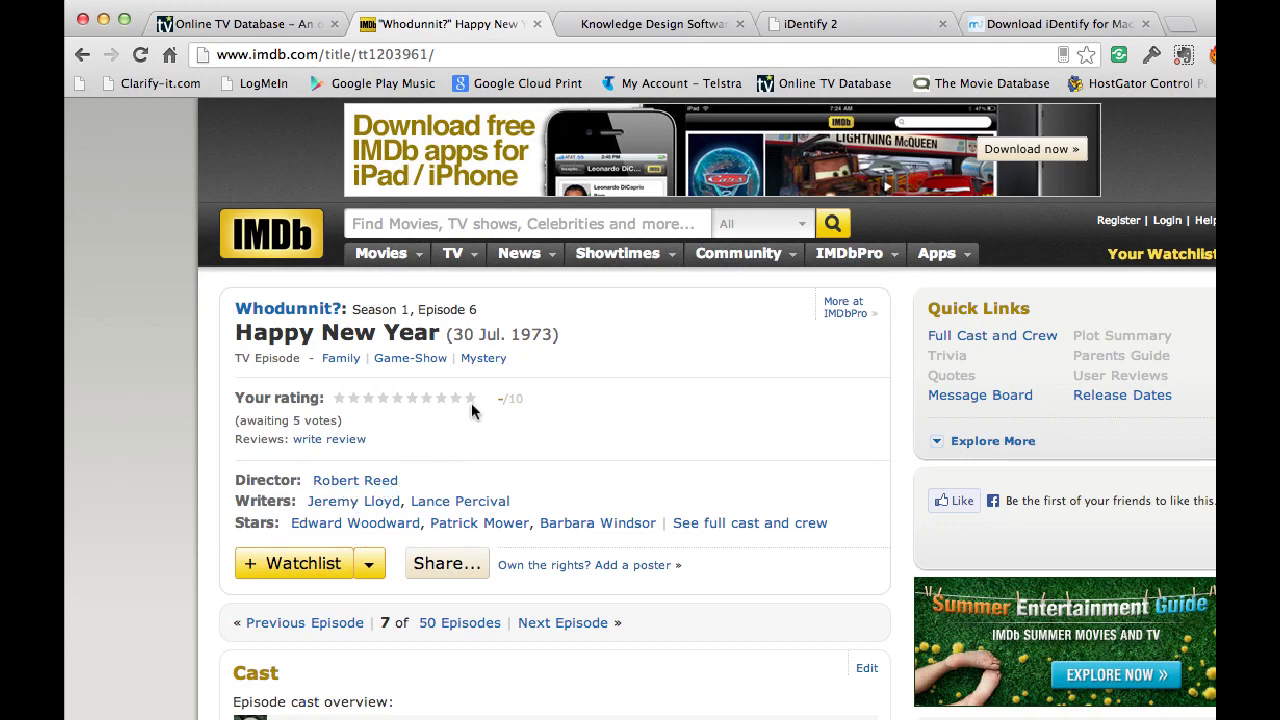
scroll(563, 443, down, 5)
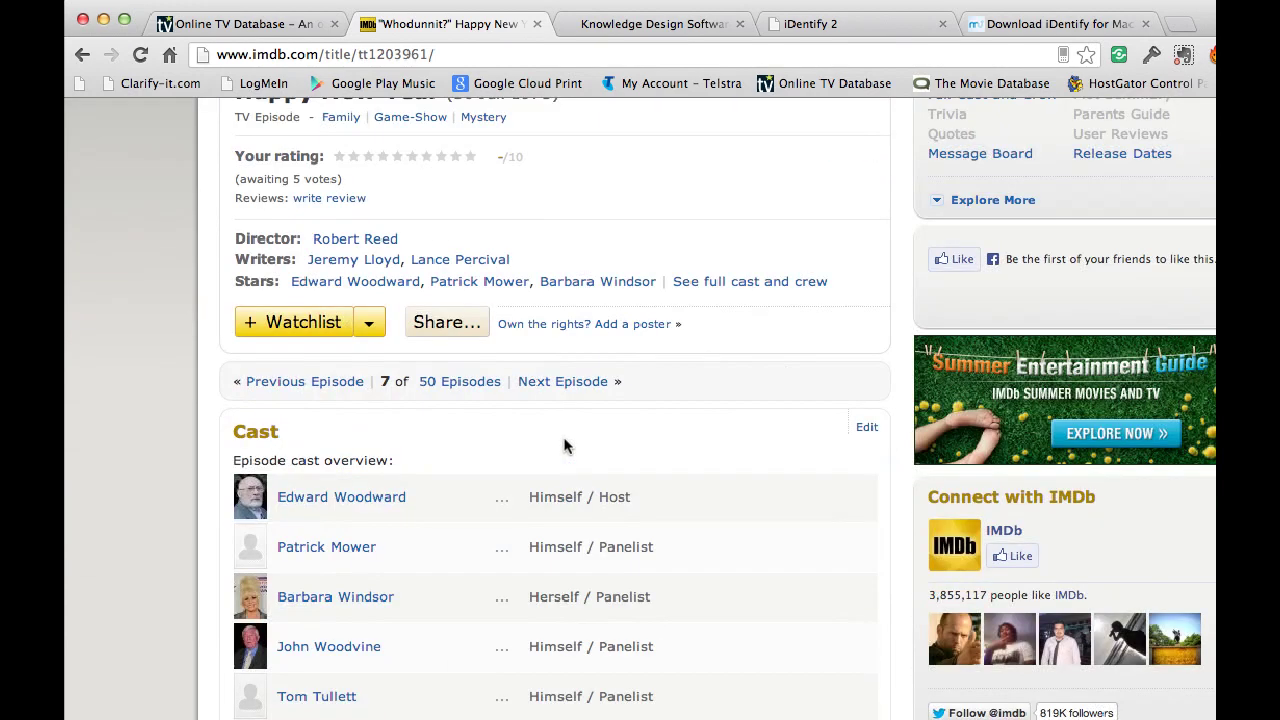
scroll(548, 426, up, 5)
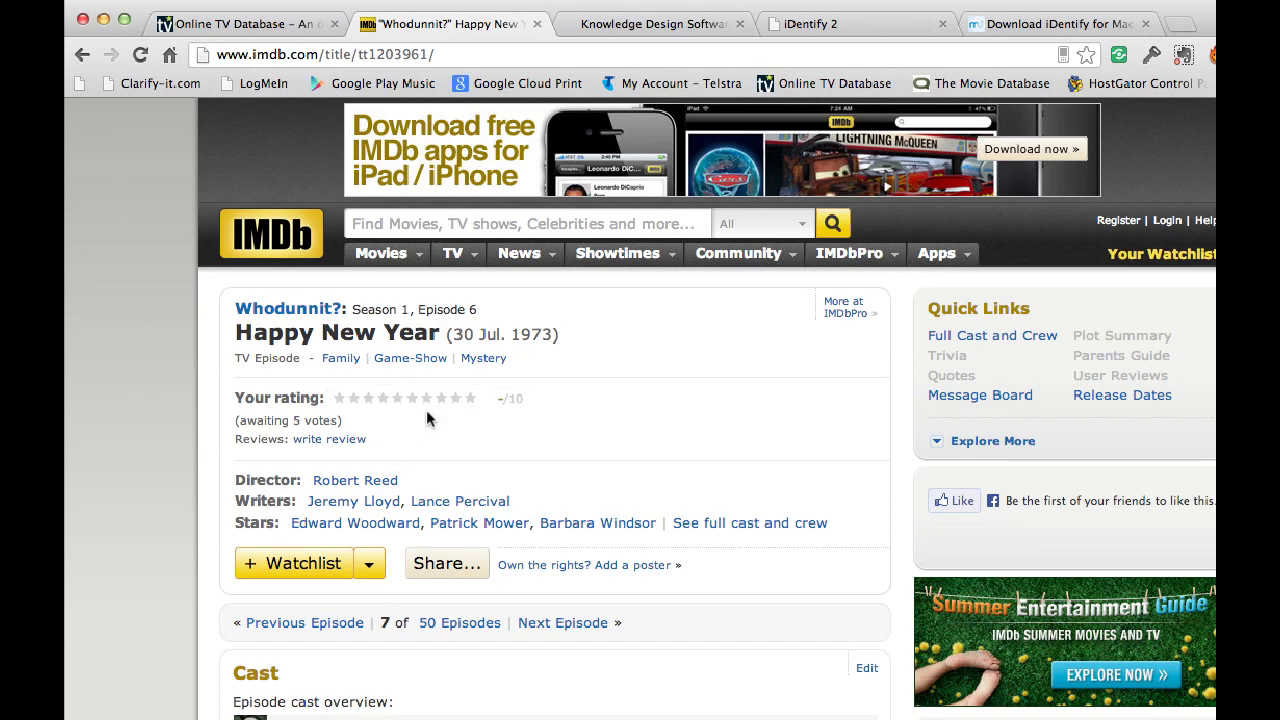
- Search TheTVDB for Whodunnit and open Whodunnit? (UK) Season 1's Happy New Year episode
click(228, 30)
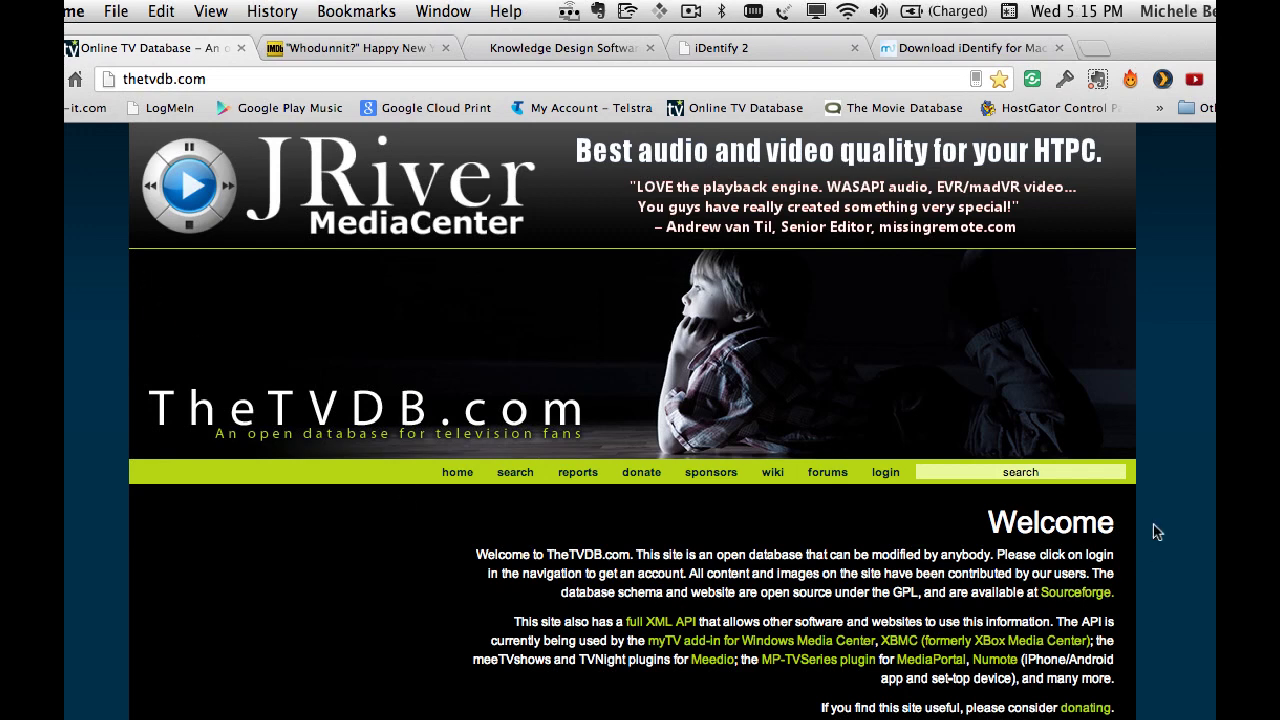
click(993, 474)
text(whodunni)
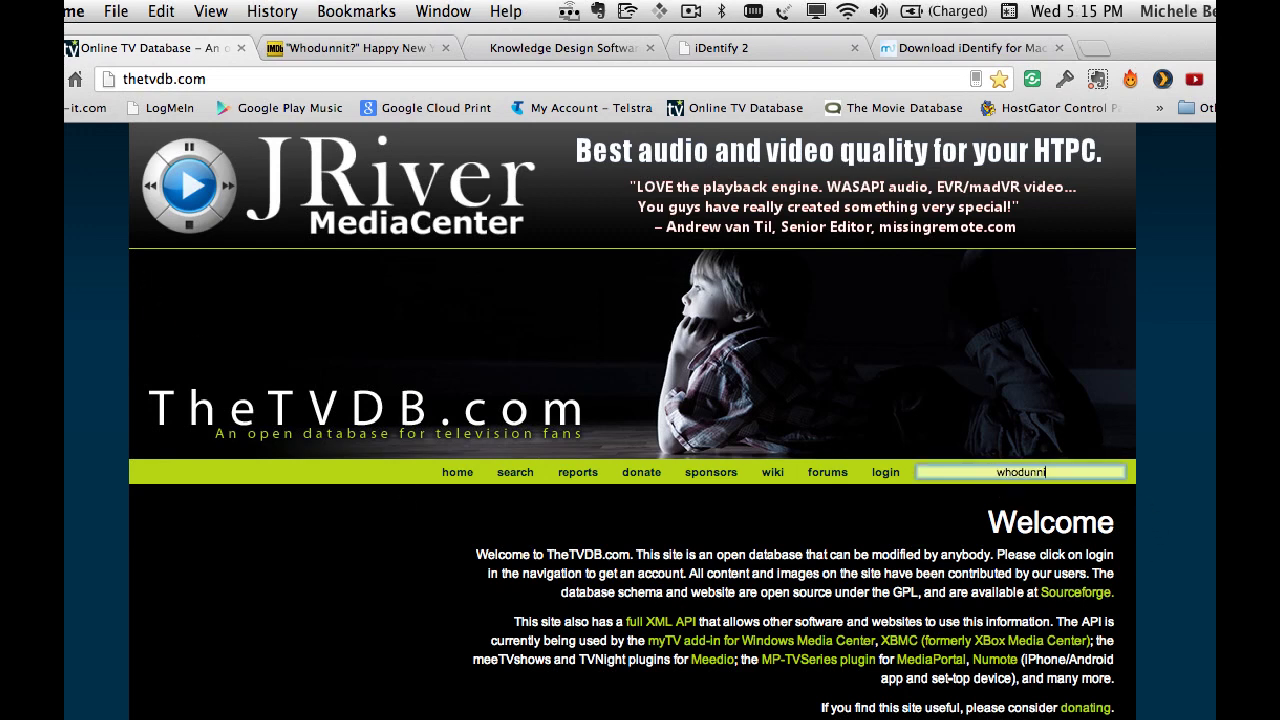
text(t)
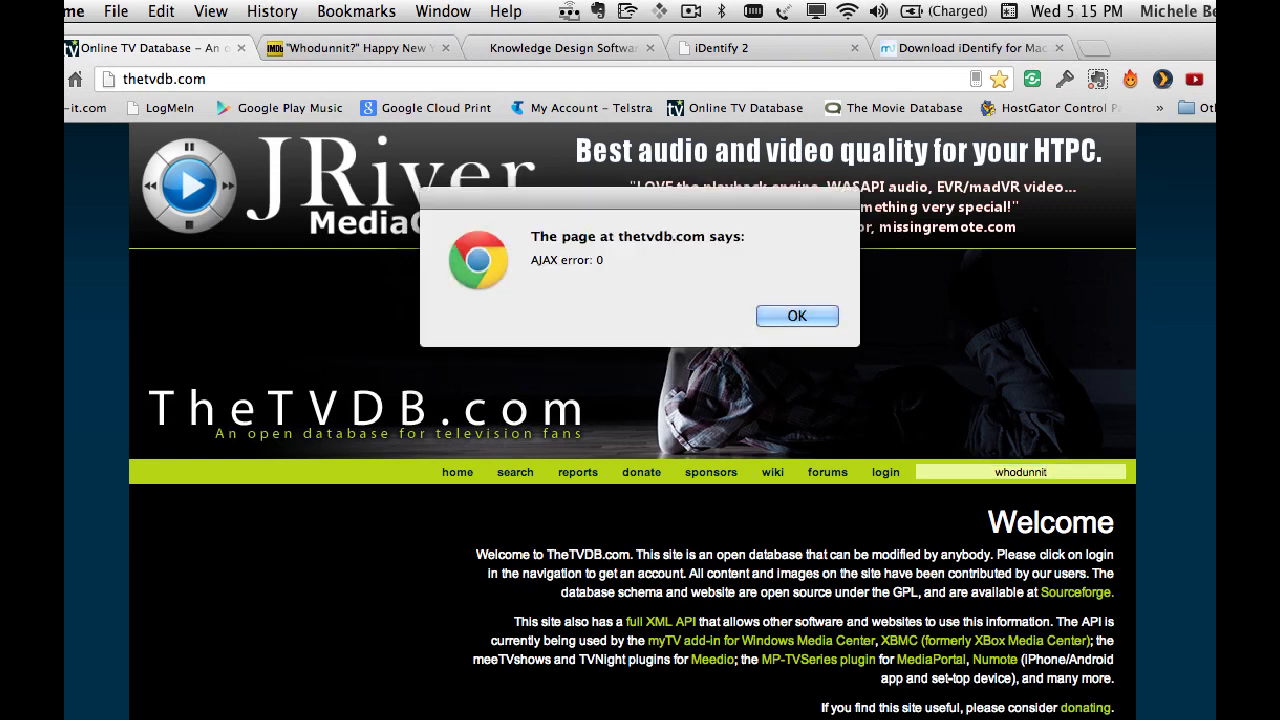
click(805, 317)
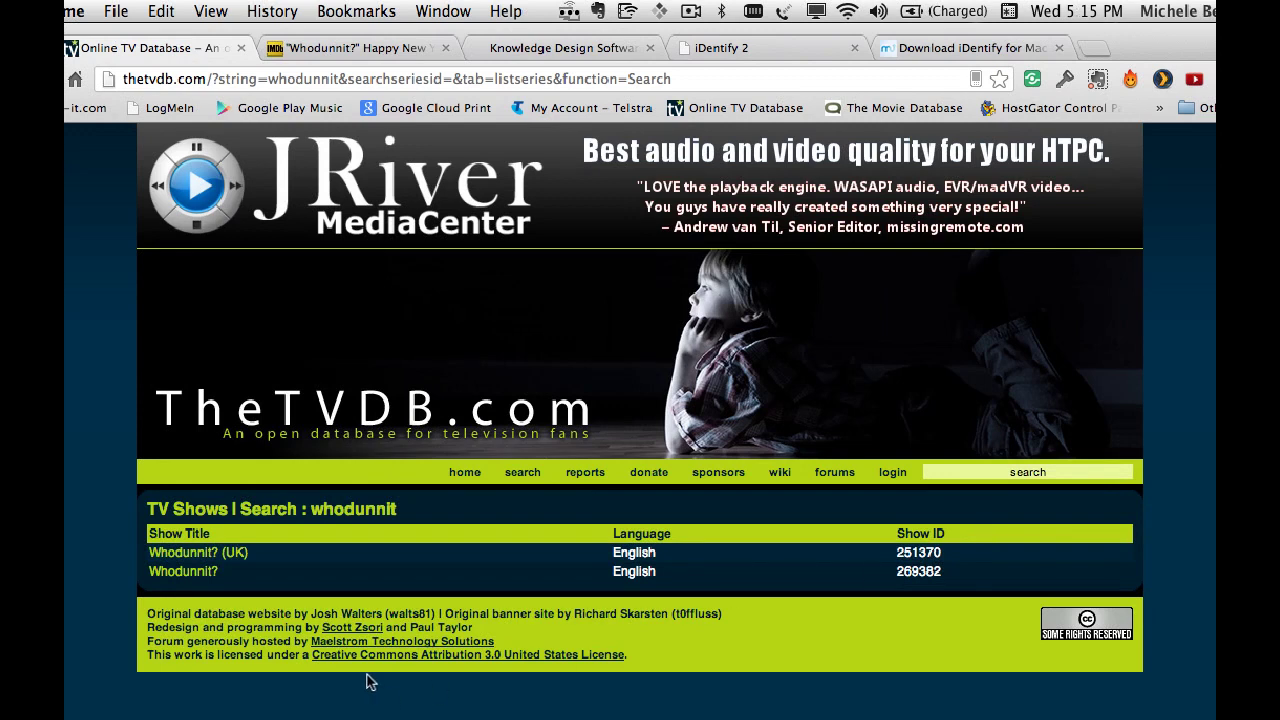
click(196, 558)
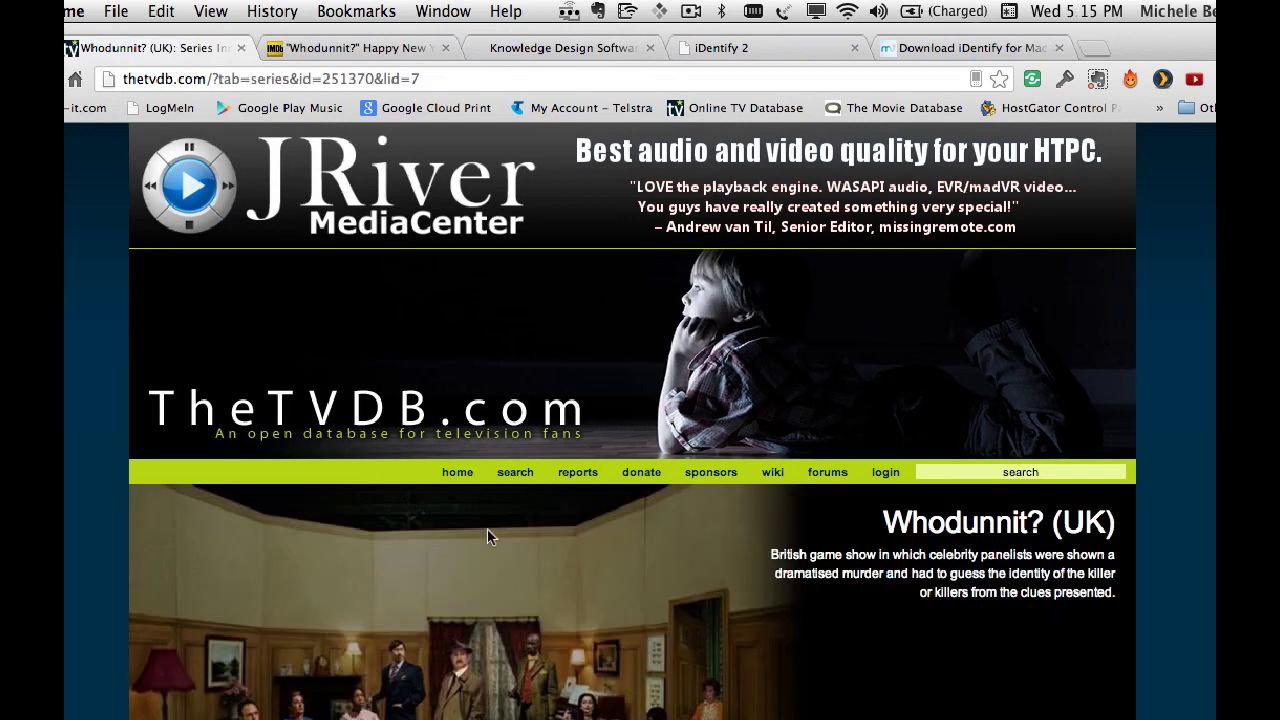
scroll(815, 630, down, 10)
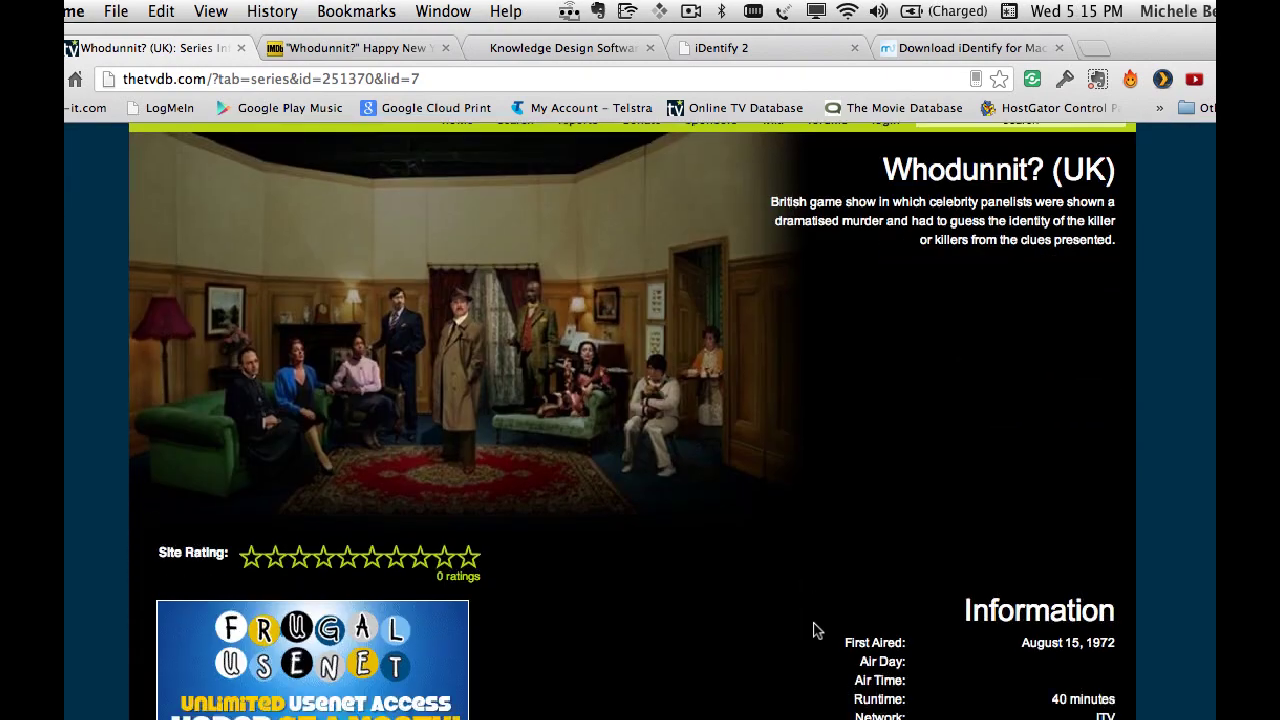
scroll(815, 630, down, 3)
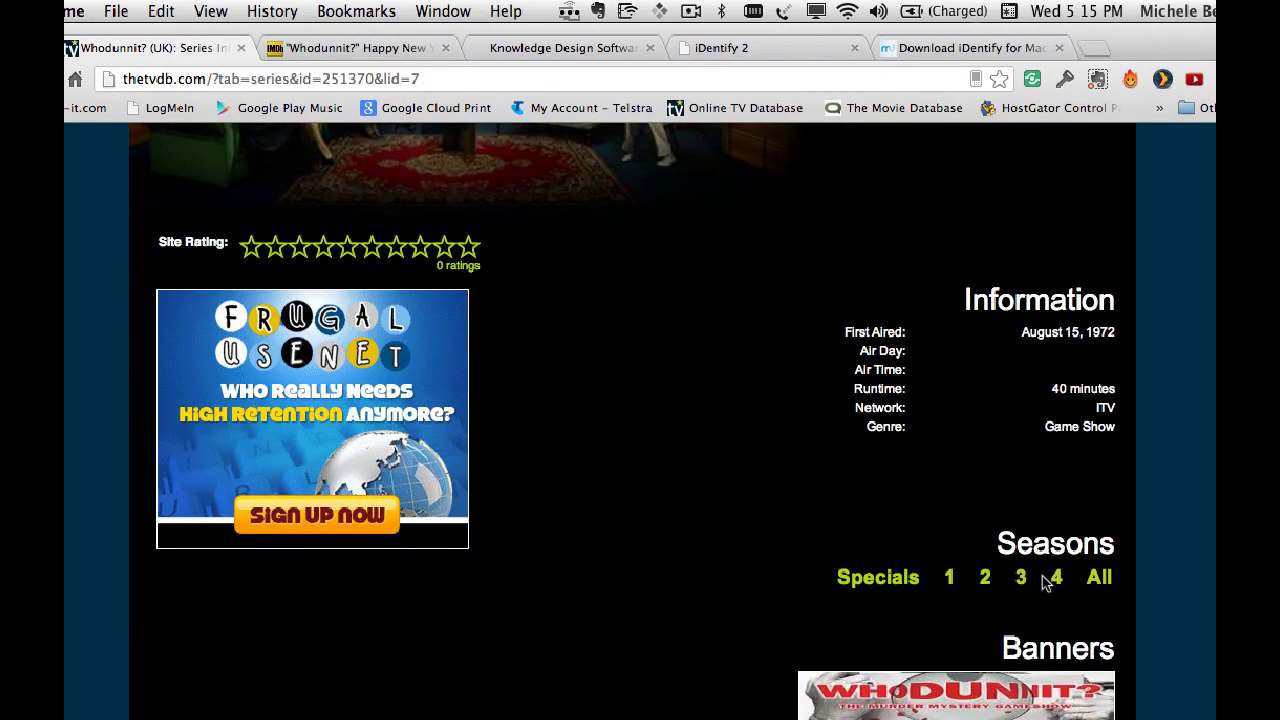
click(950, 578)
scroll(493, 557, down, 3)
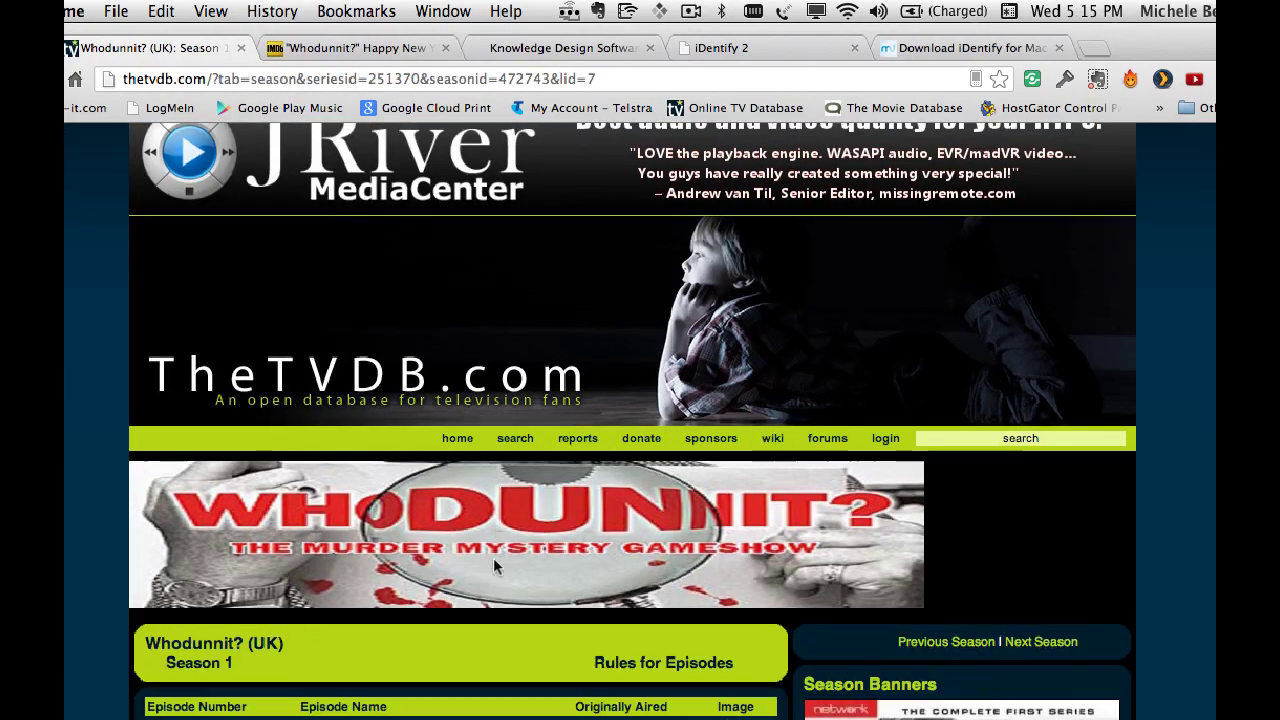
scroll(493, 561, down, 4)
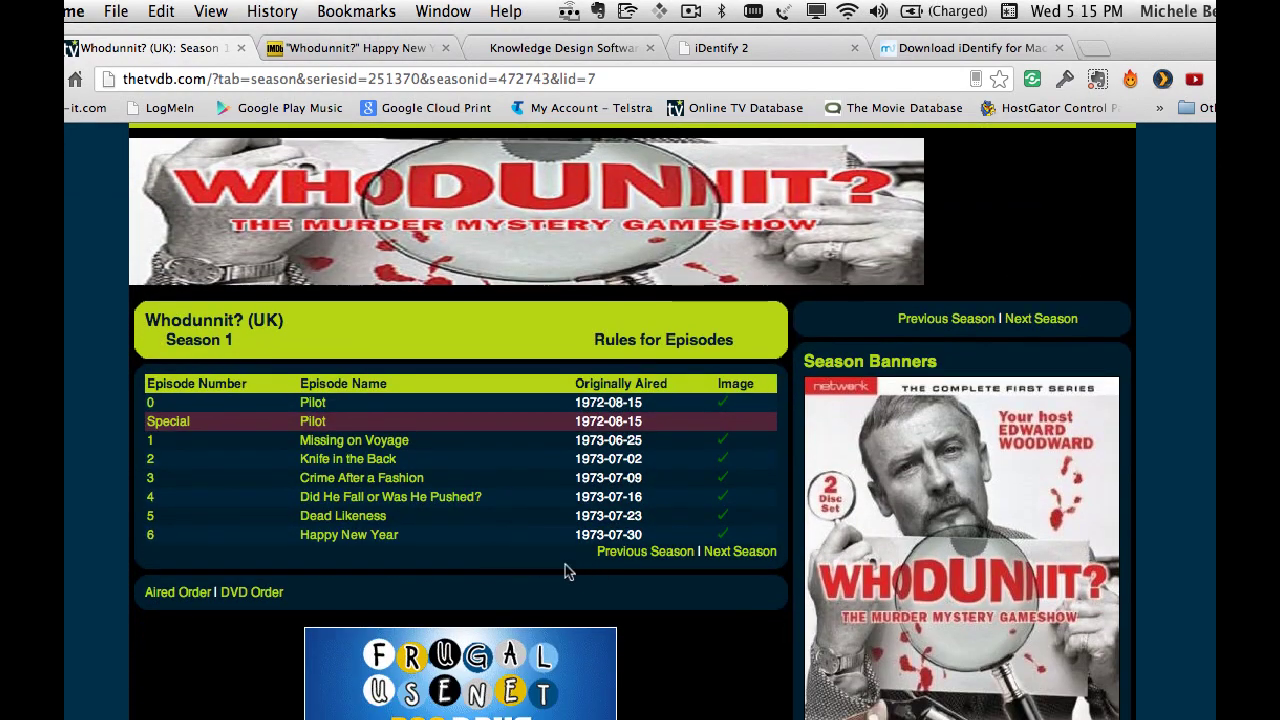
click(312, 535)
- Select the episode's Overview text and copy it
scroll(392, 561, down, 5)
scroll(393, 566, down, 3)
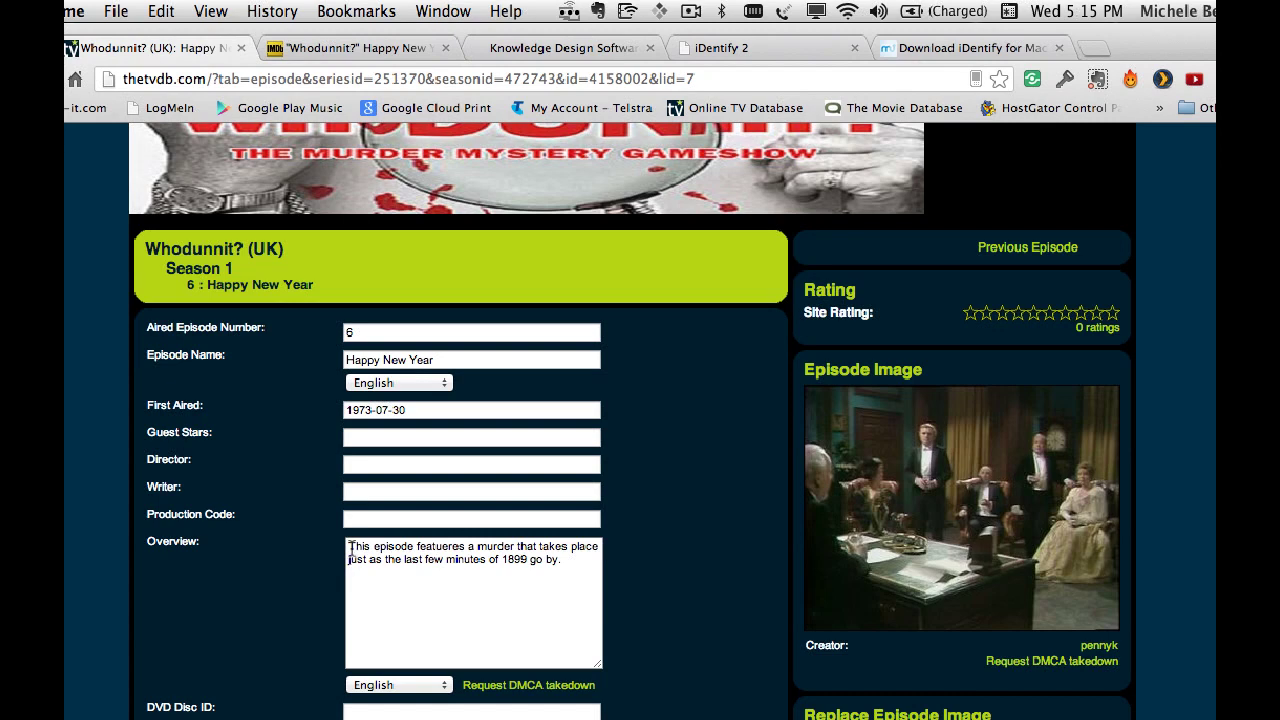
drag(349, 548, 587, 568)
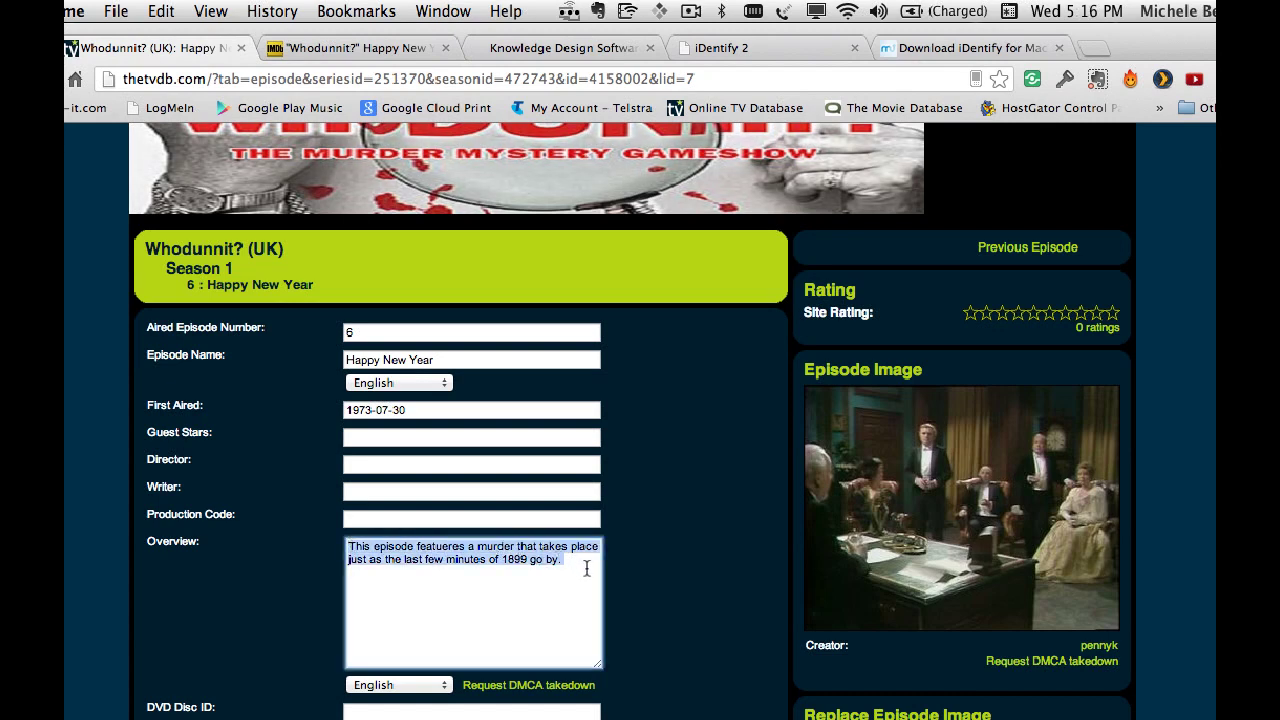
right_click(495, 552)
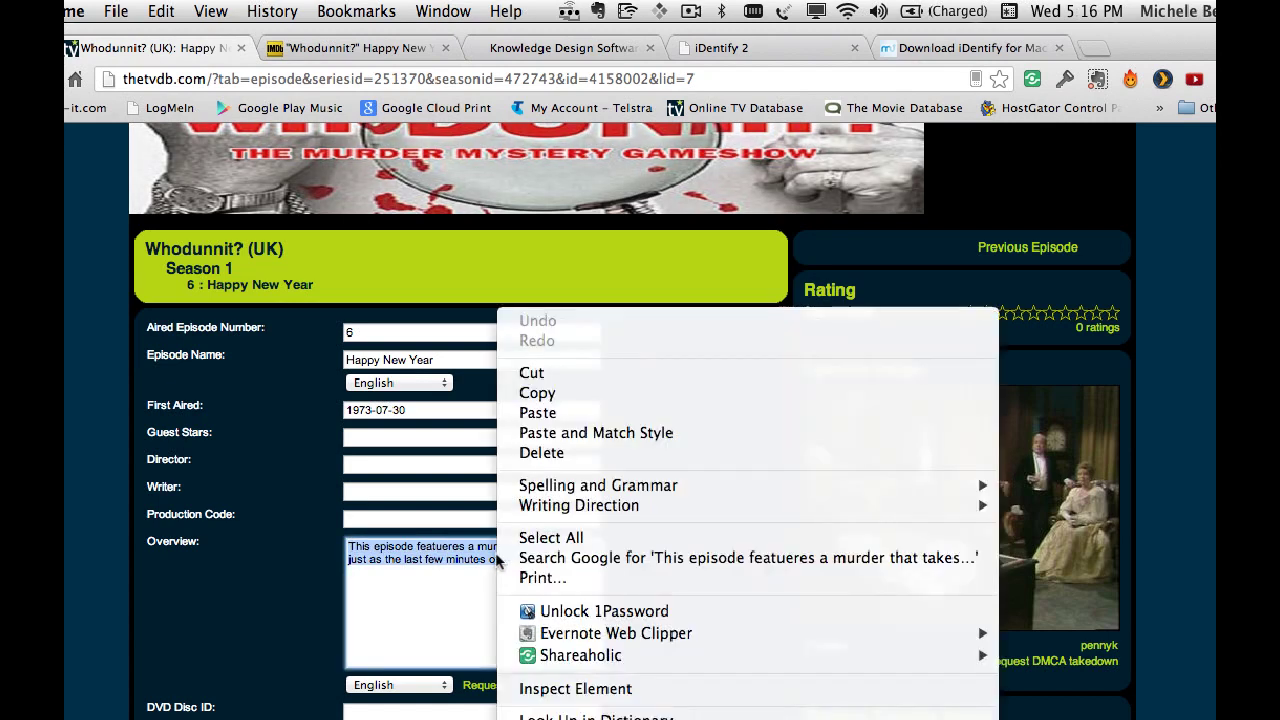
click(555, 395)
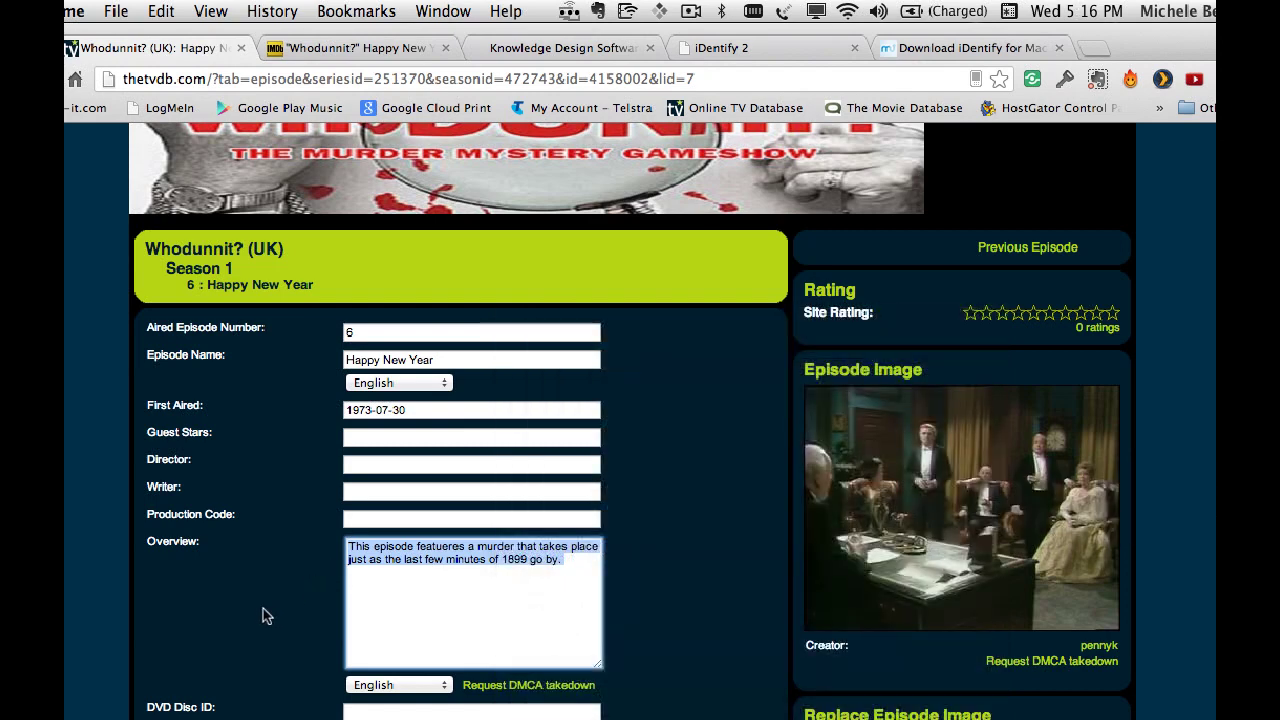
click(656, 540)
scroll(655, 540, down, 5)
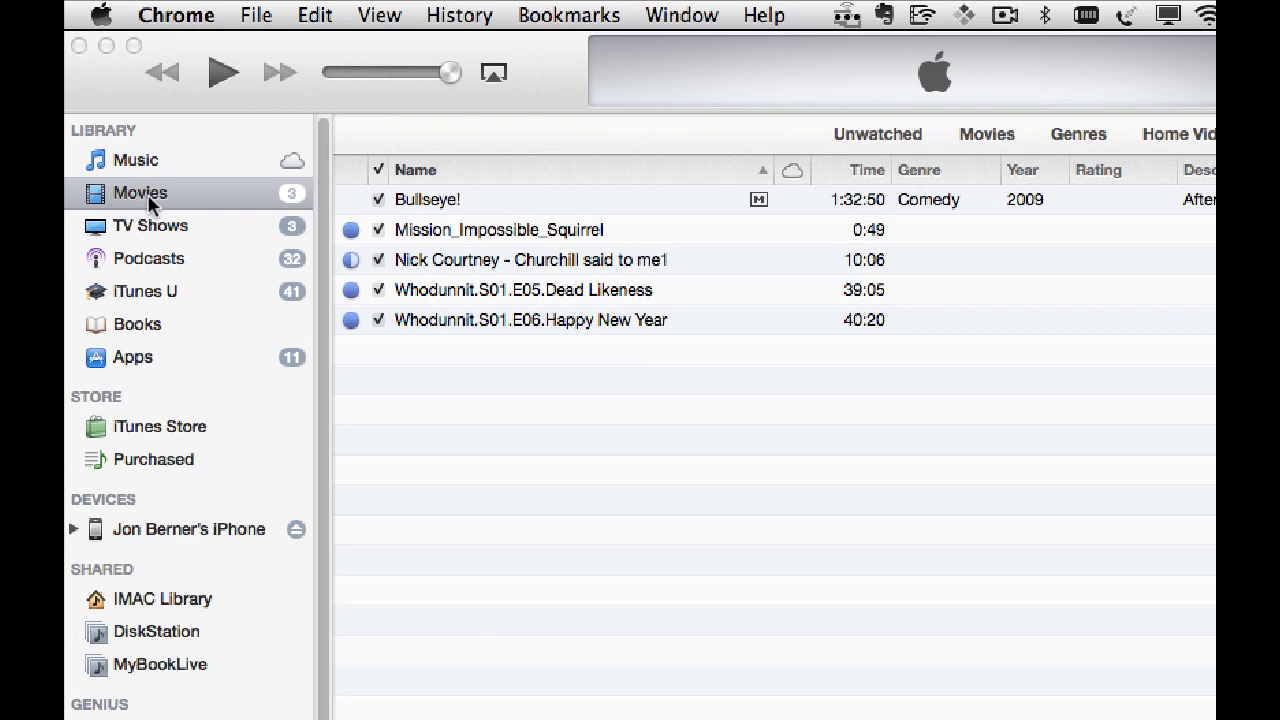
- Open Get Info for Whodunnit.S01.E06.Happy New Year and show its Info tab fields
click(479, 321)
click(416, 326)
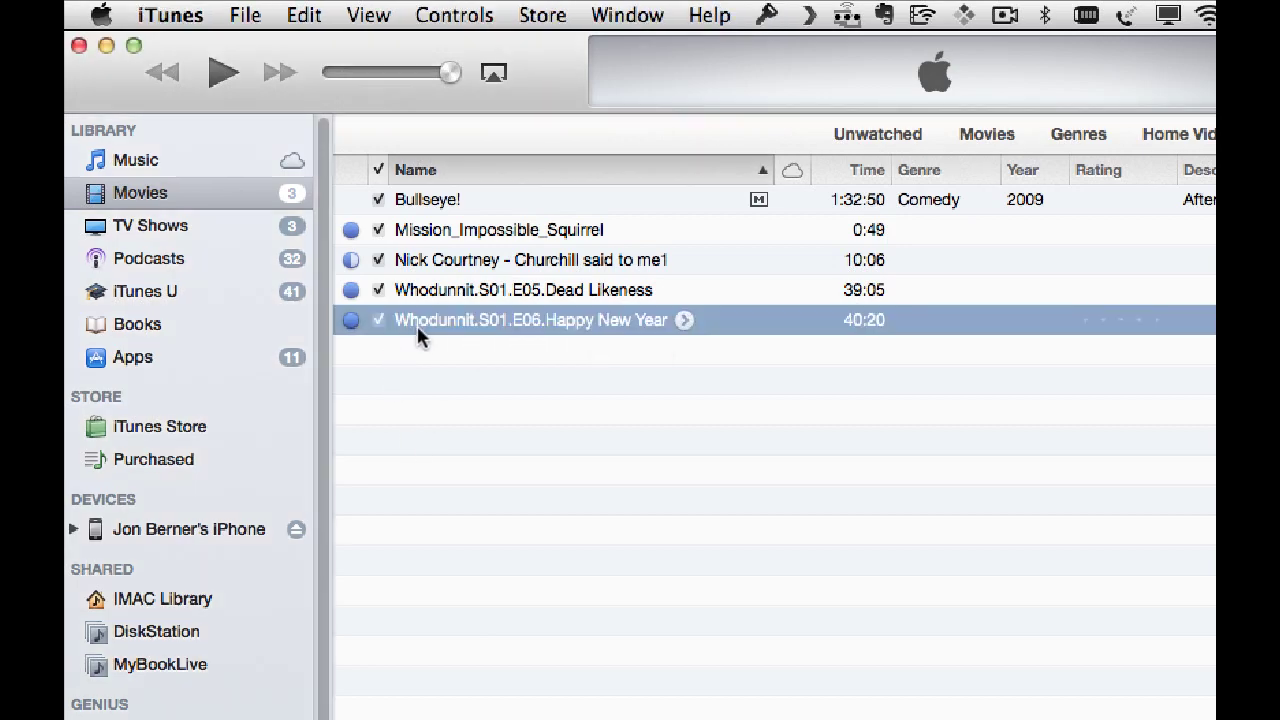
right_click(417, 324)
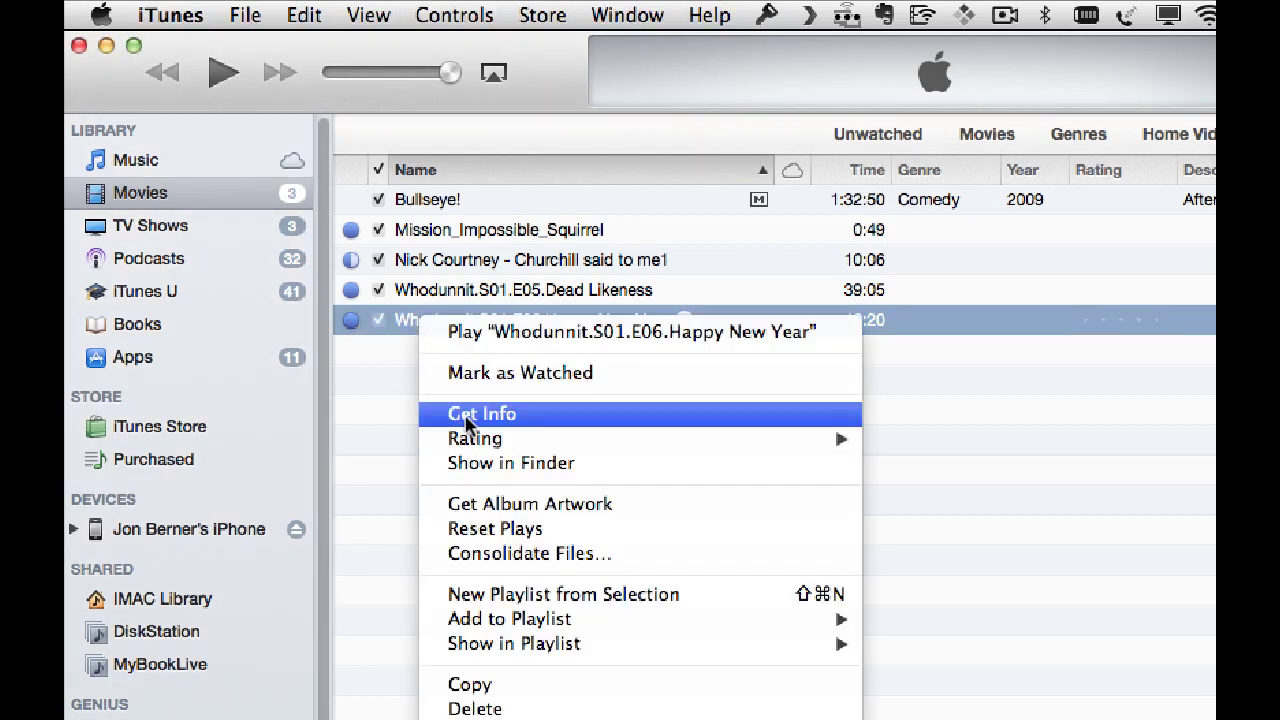
click(468, 418)
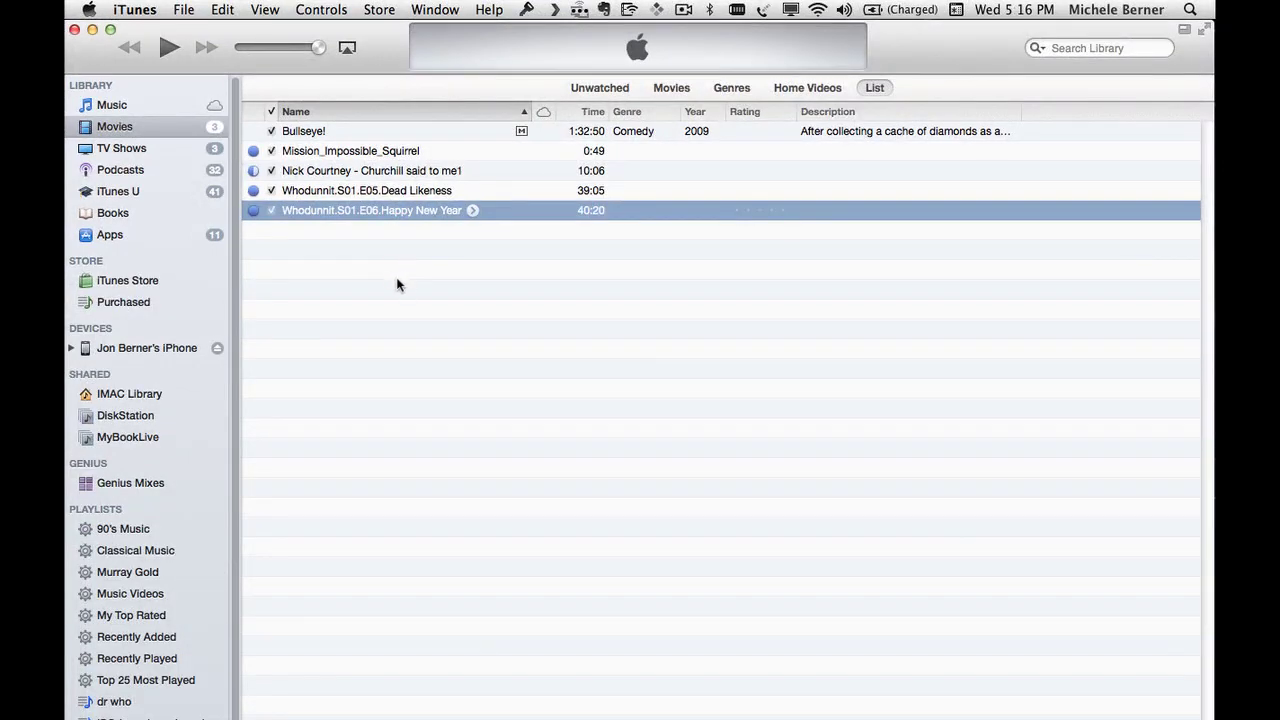
key(super+i)
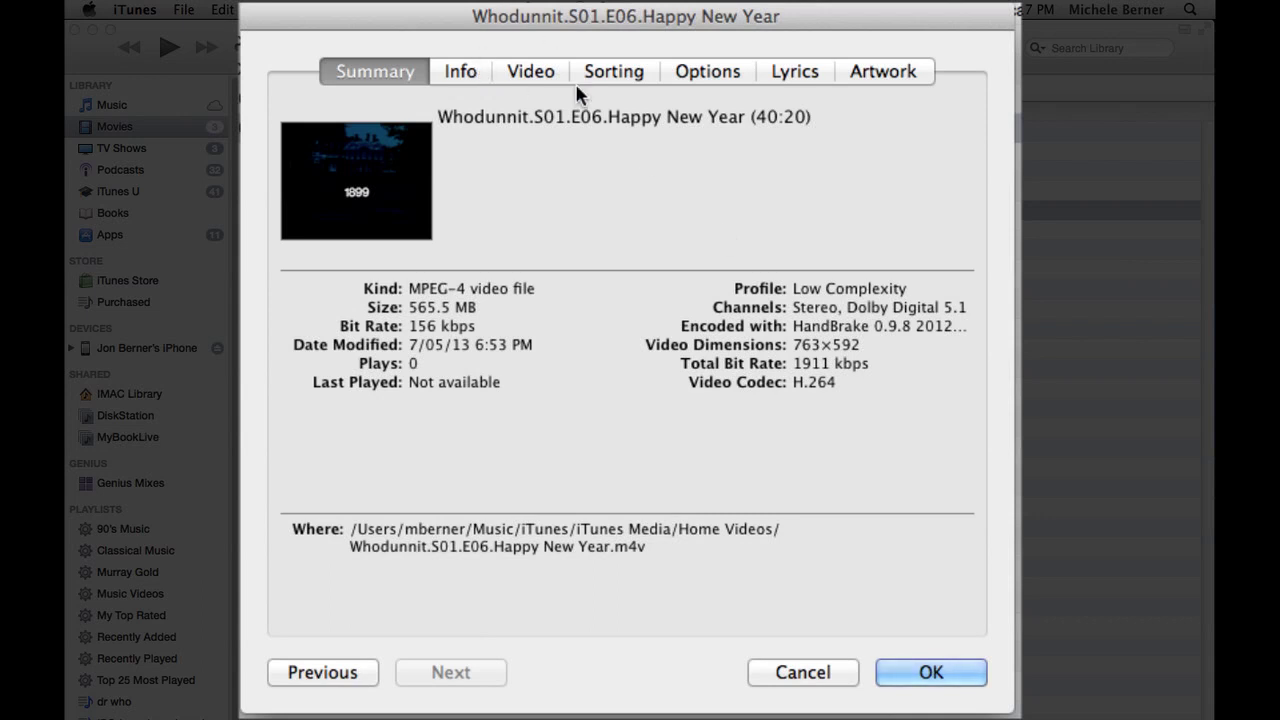
click(458, 72)
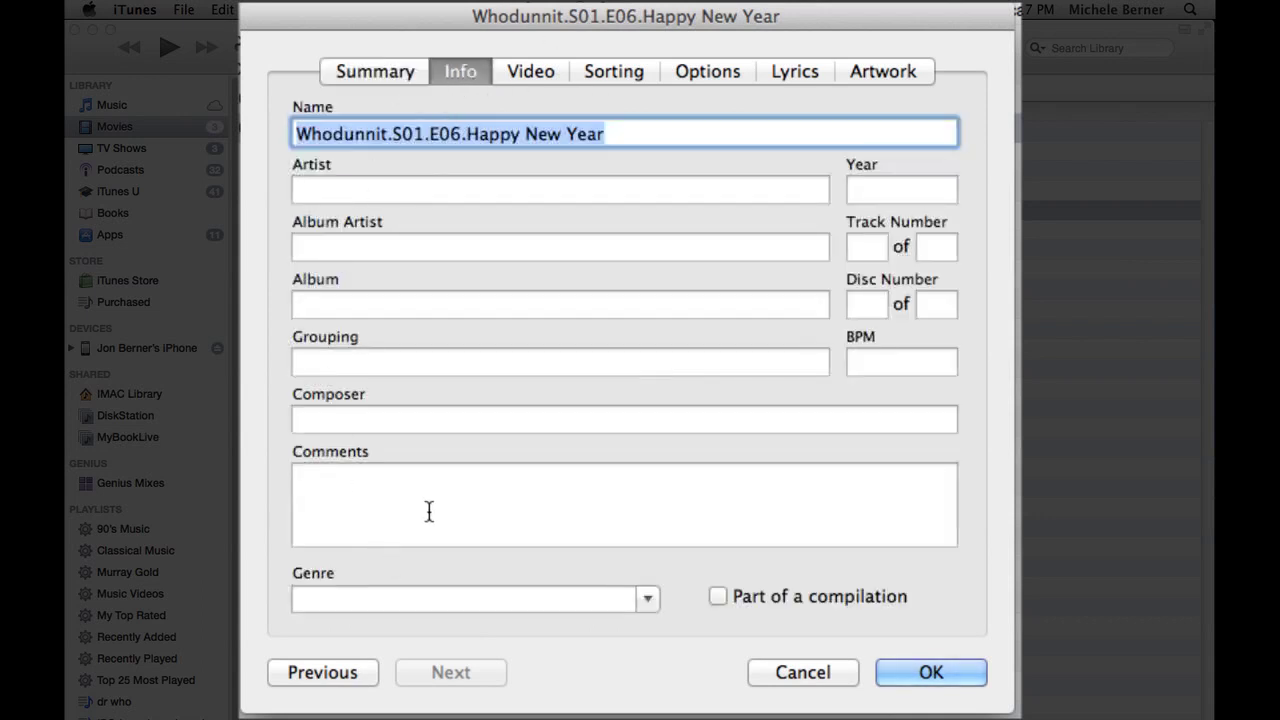
- Enter 1973 as the episode's year, leaving Genre unselected
click(866, 186)
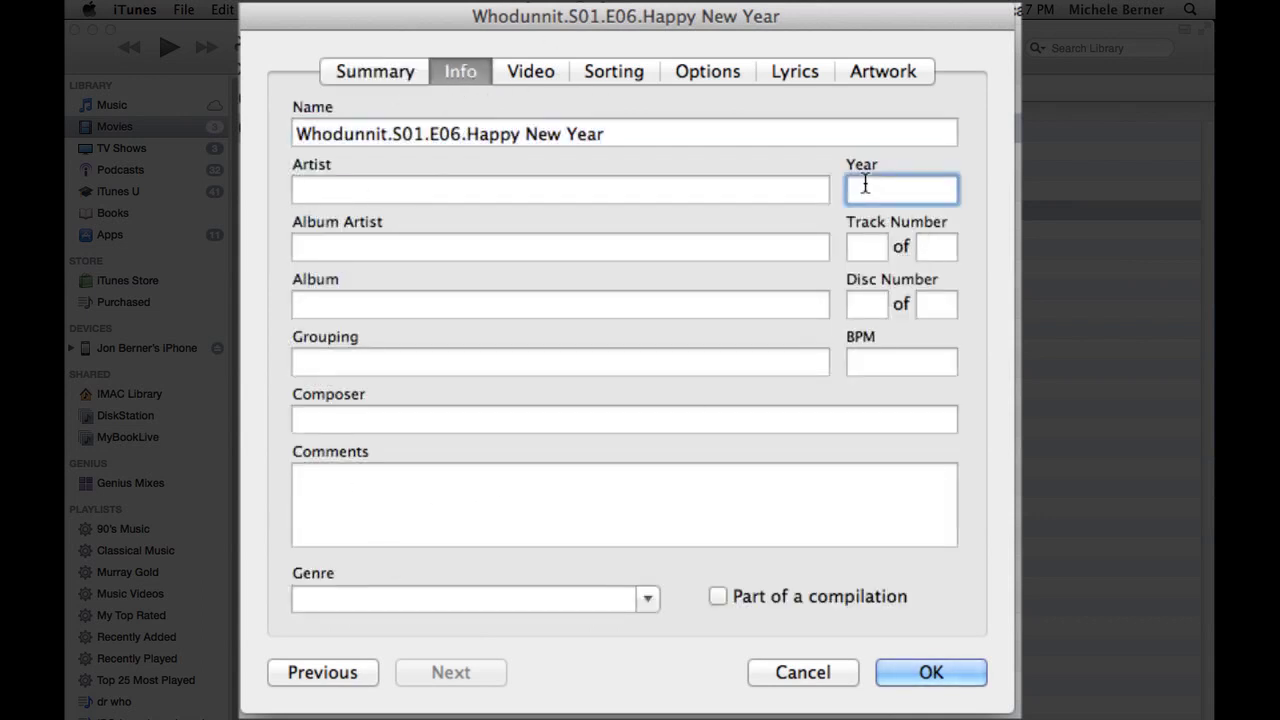
text(1973)
click(322, 186)
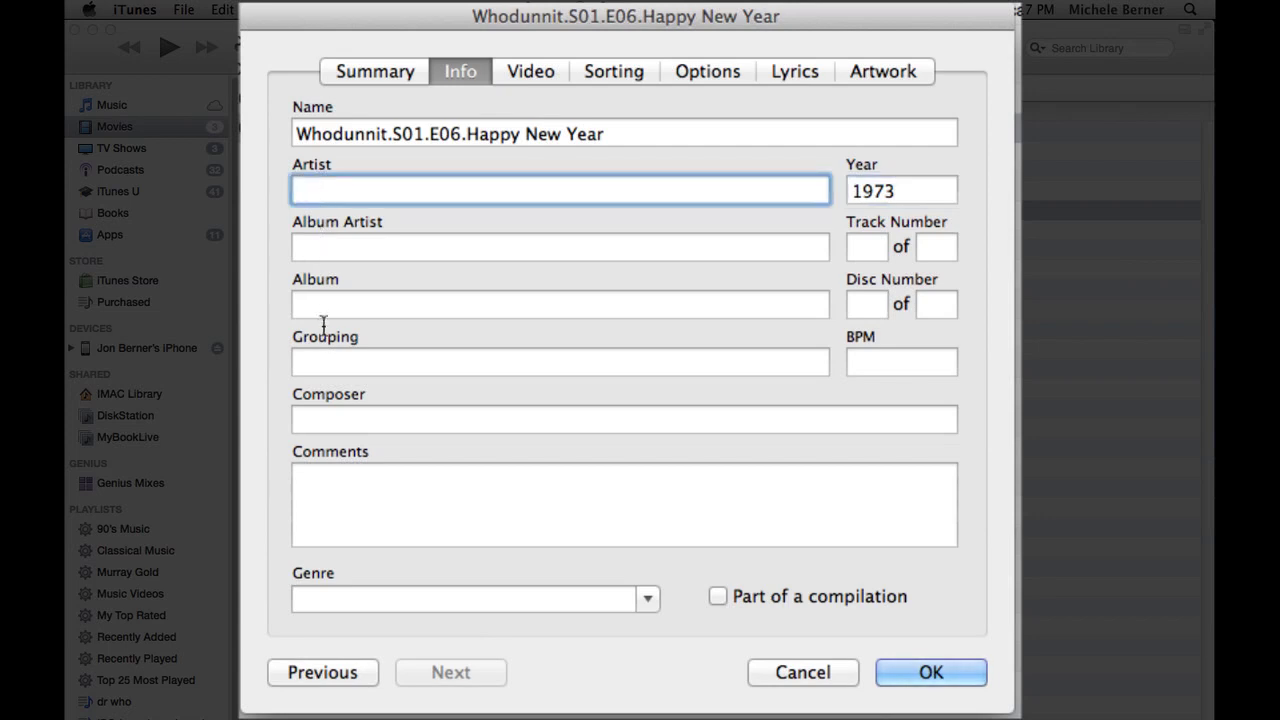
click(380, 468)
click(648, 599)
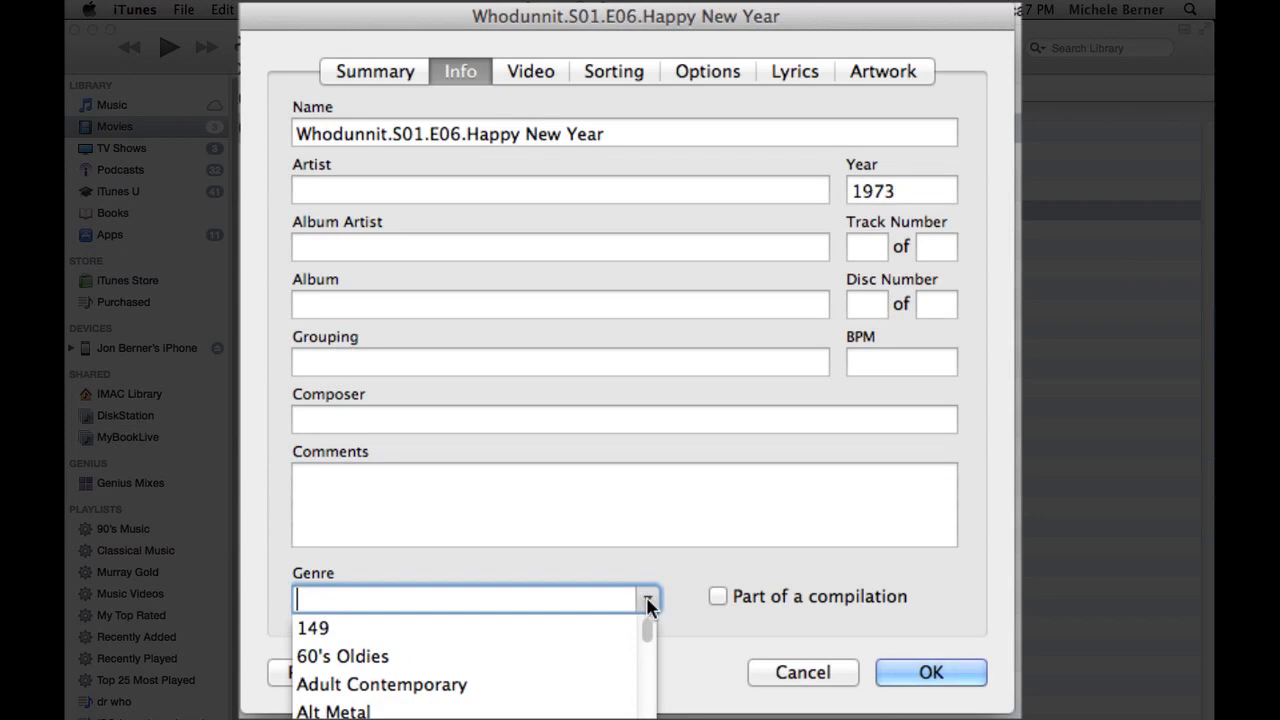
mouse_move(643, 632)
mouse_down()
mouse_move(646, 719)
mouse_move(737, 608)
mouse_up()
key(Escape)
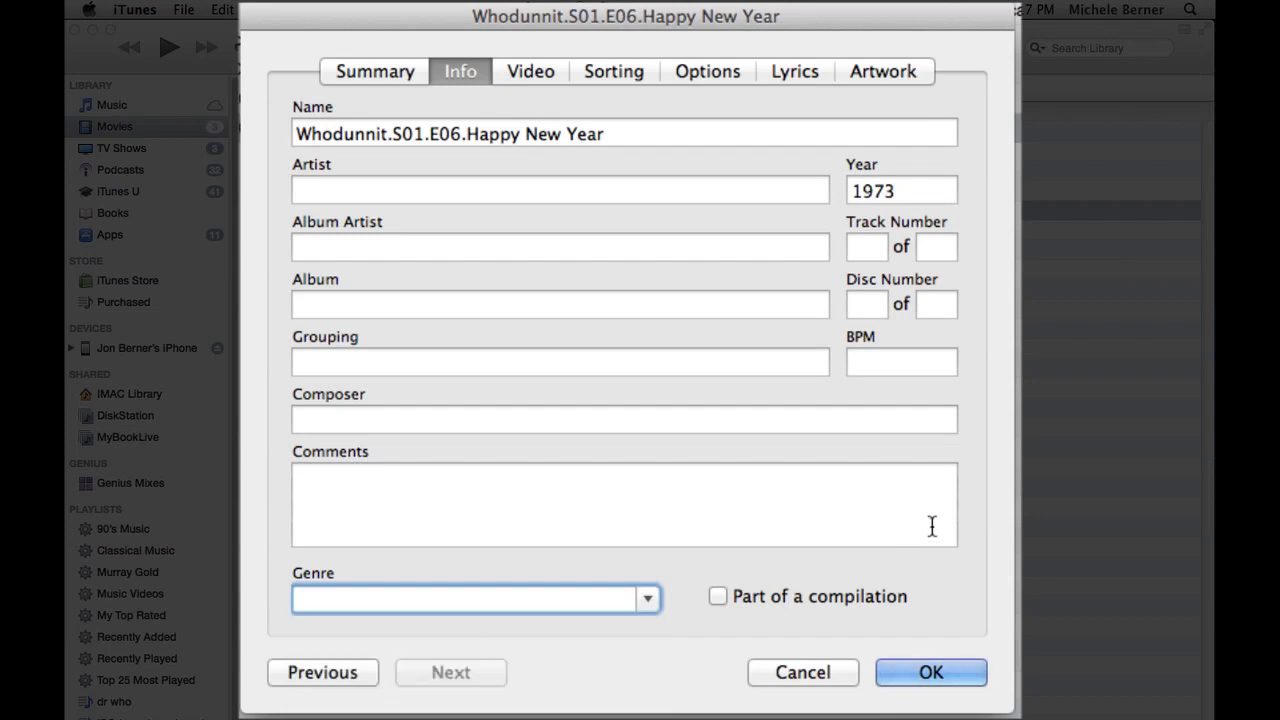
click(532, 70)
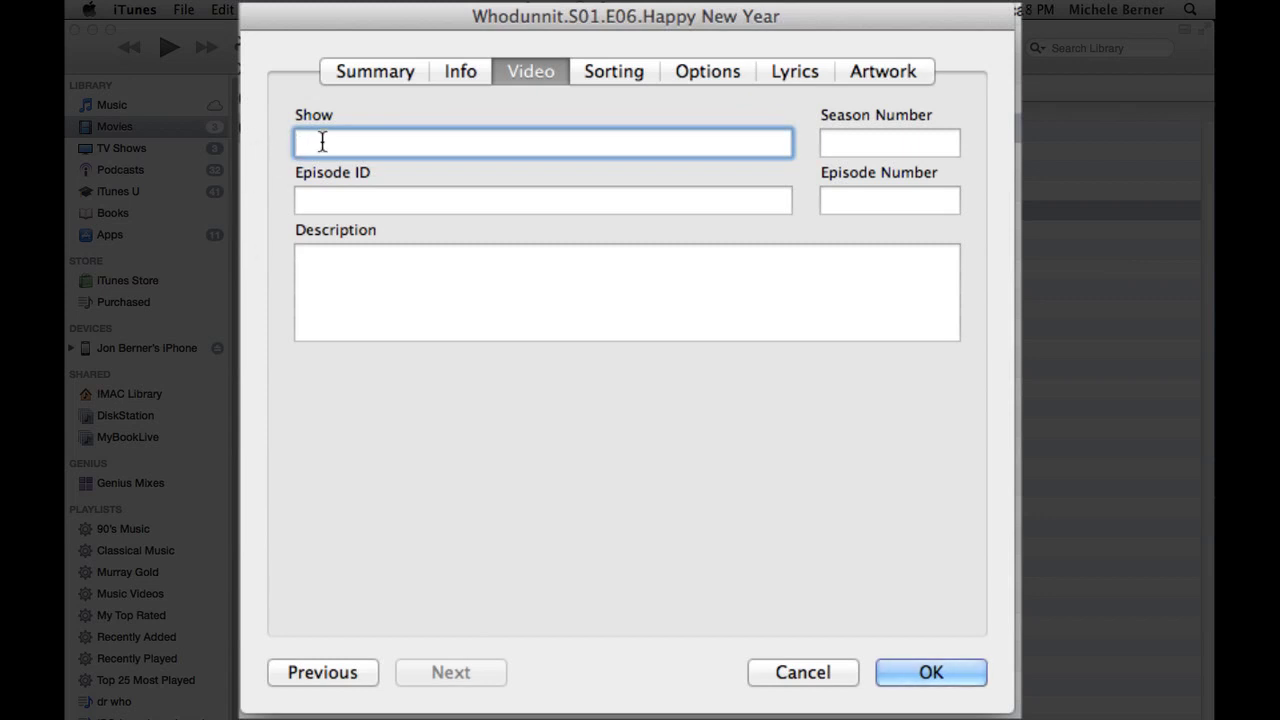
- Enter show 'Whodunnit' and episode ID 'Happy New Year'
text(who)
key(BackSpace)
key(BackSpace)
key(BackSpace)
text(Whodunnit)
click(324, 201)
text(Happy New Yeas)
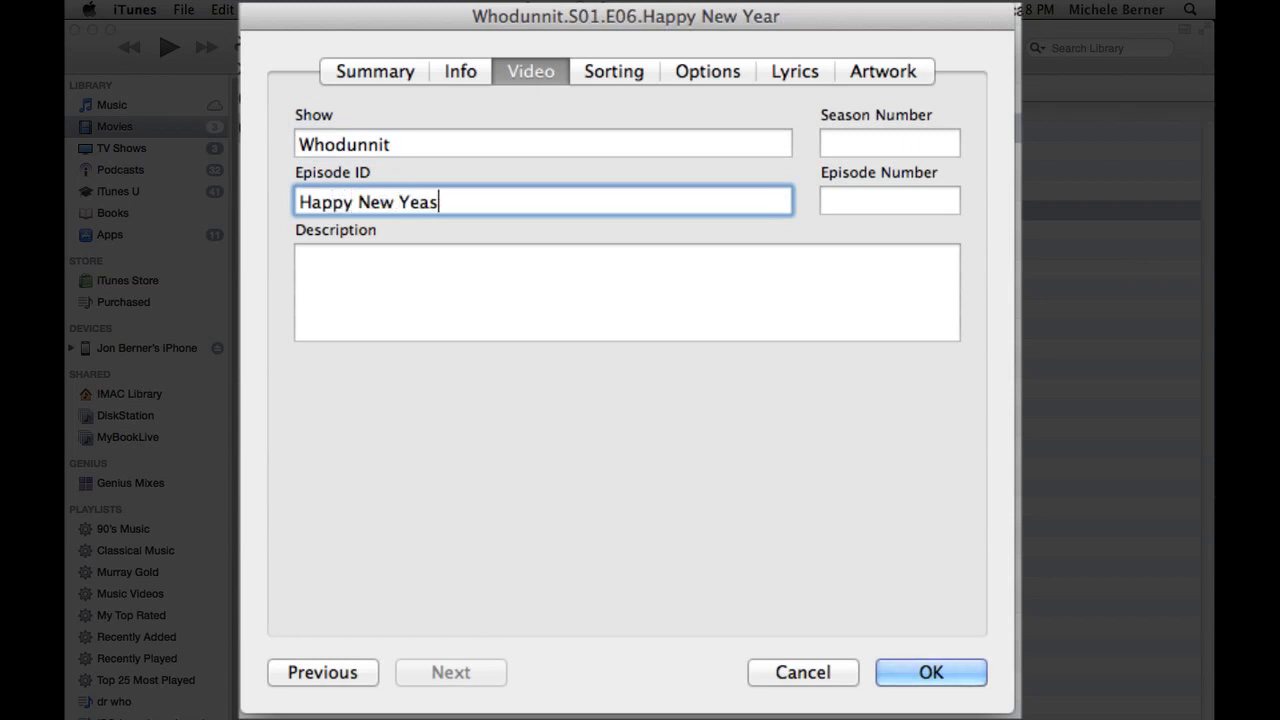
key(BackSpace)
text(r)
- Set season 1, episode 6, and paste the copied overview into Description
click(840, 140)
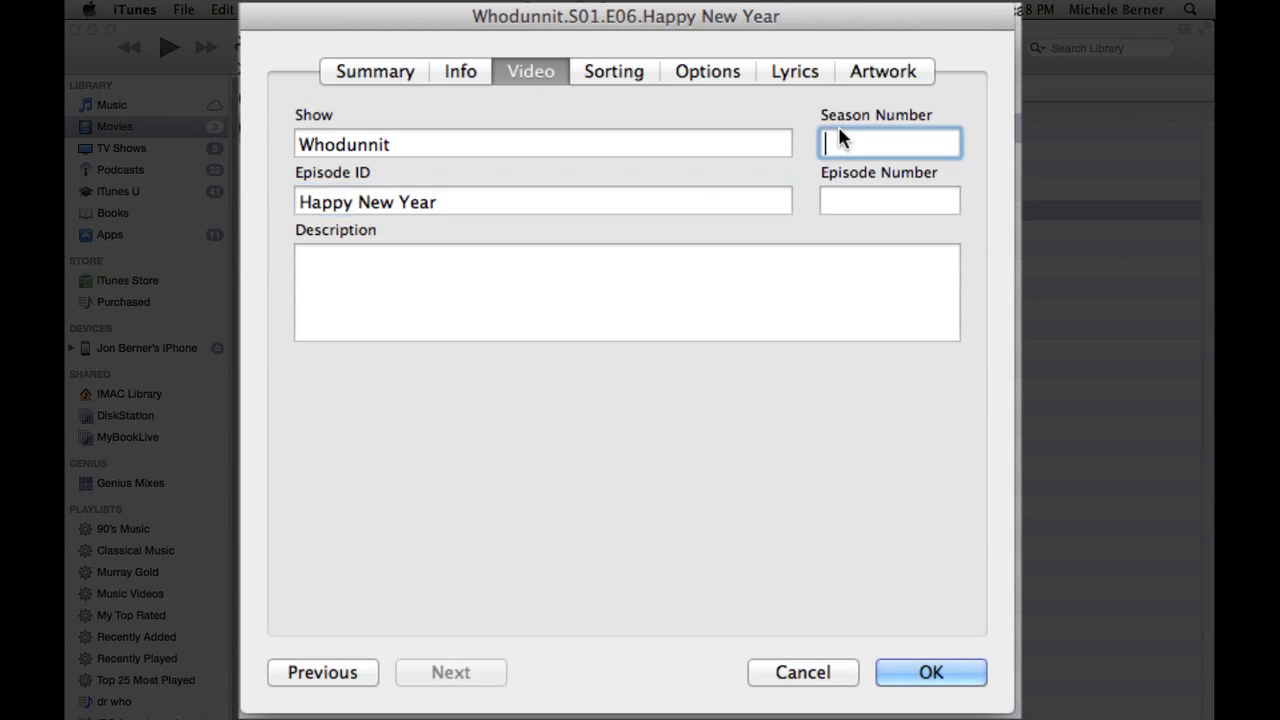
text(1)
click(853, 202)
text(6)
right_click(384, 262)
click(434, 326)
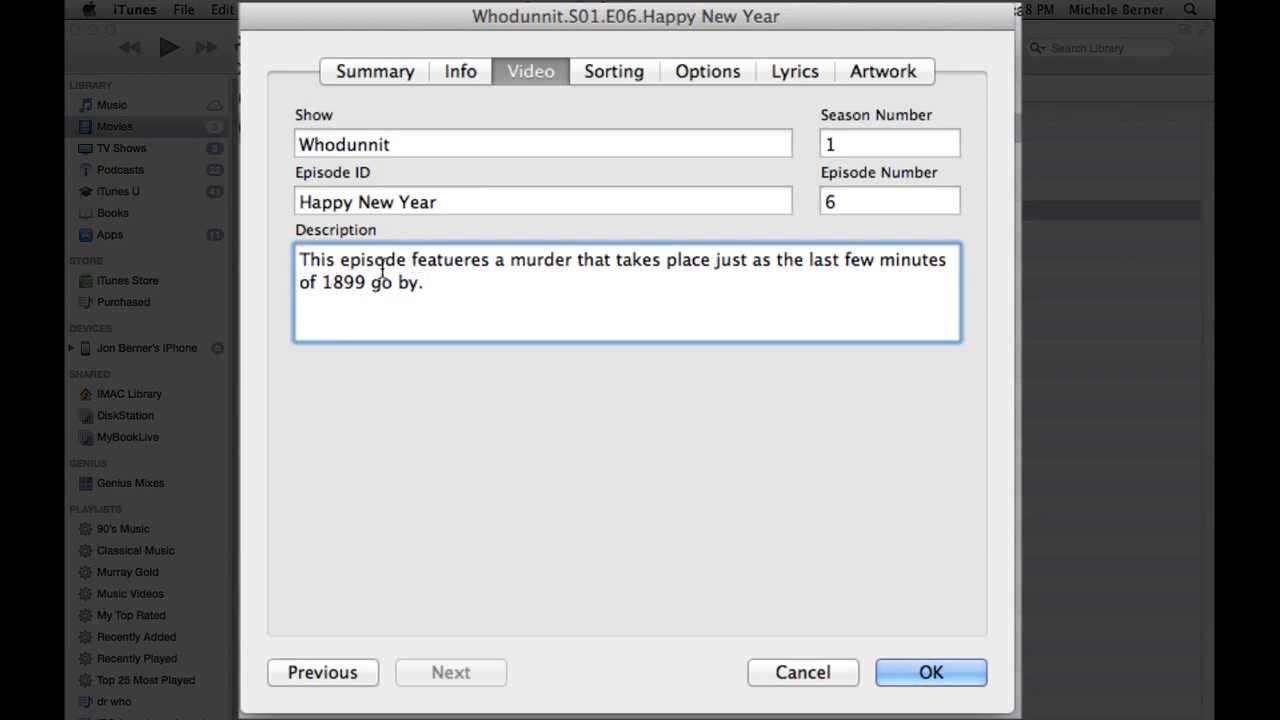
- Set the Happy New Year episode's Media Kind to TV Show, check Lyrics and Artwork, and save
click(695, 80)
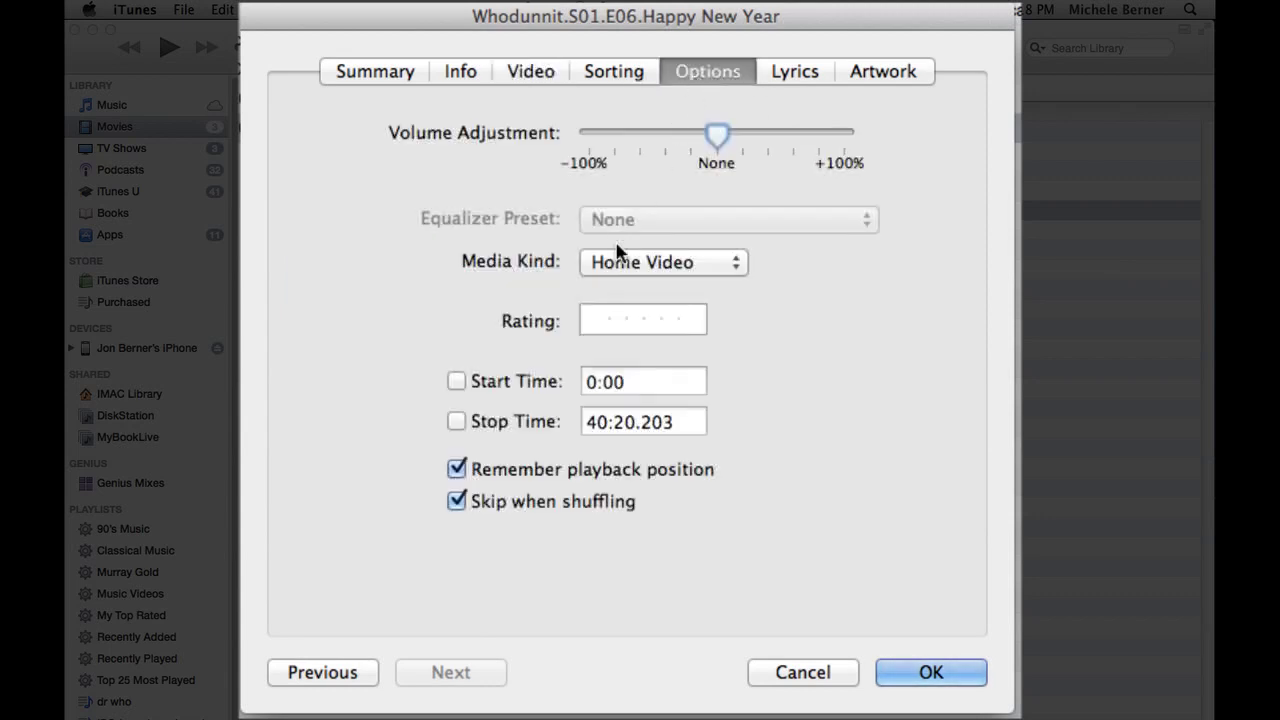
click(736, 262)
click(662, 290)
click(786, 76)
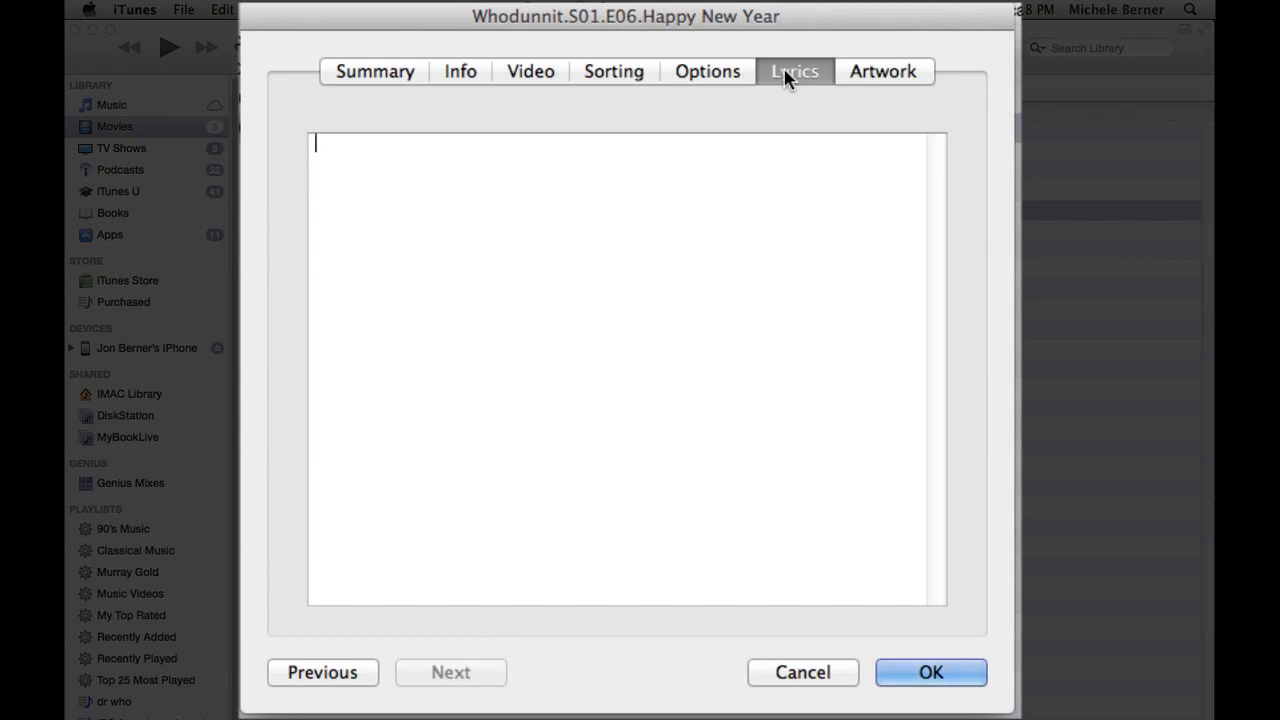
click(866, 76)
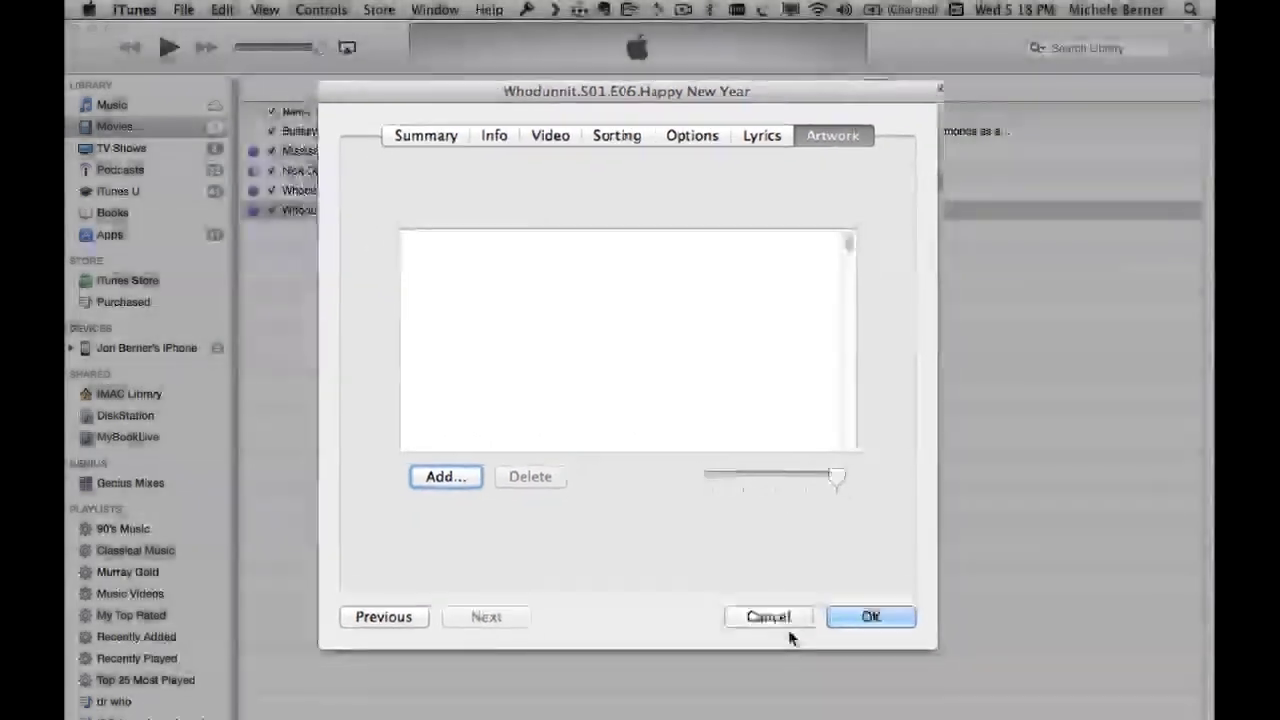
click(834, 690)
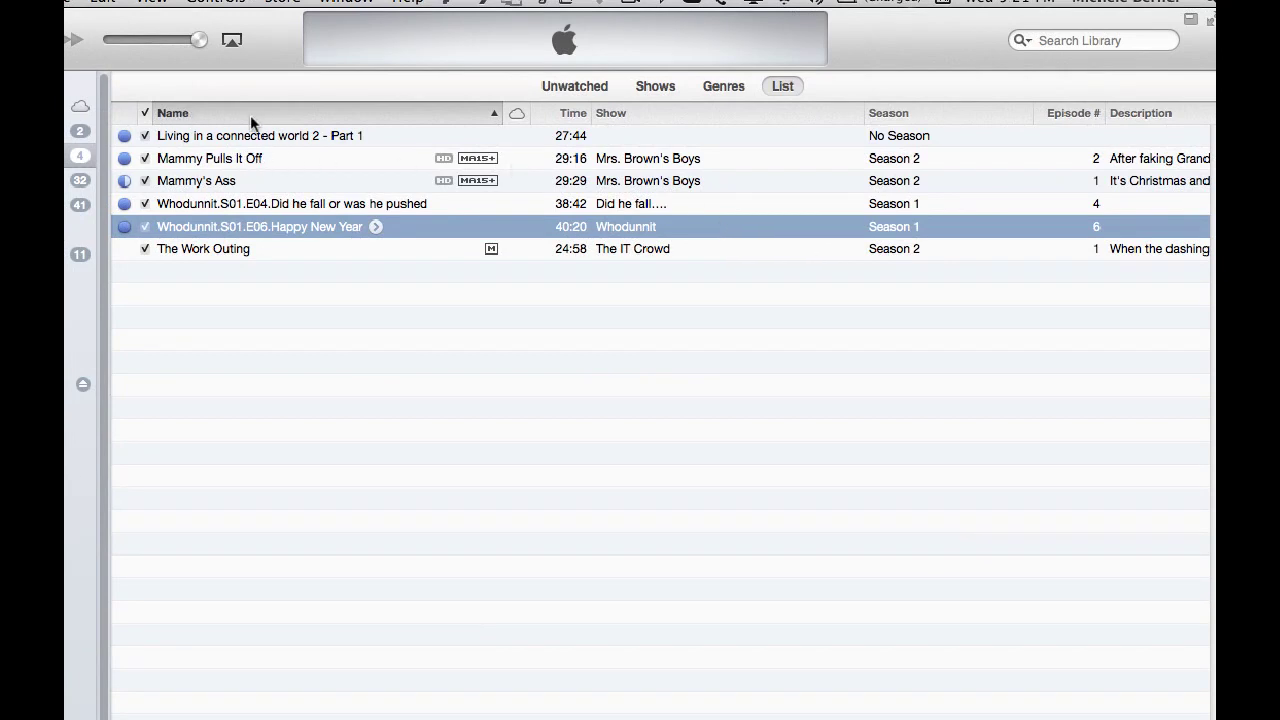
- Sort the TV Shows list by Show, then by Name, and move the iTunes window aside
click(651, 120)
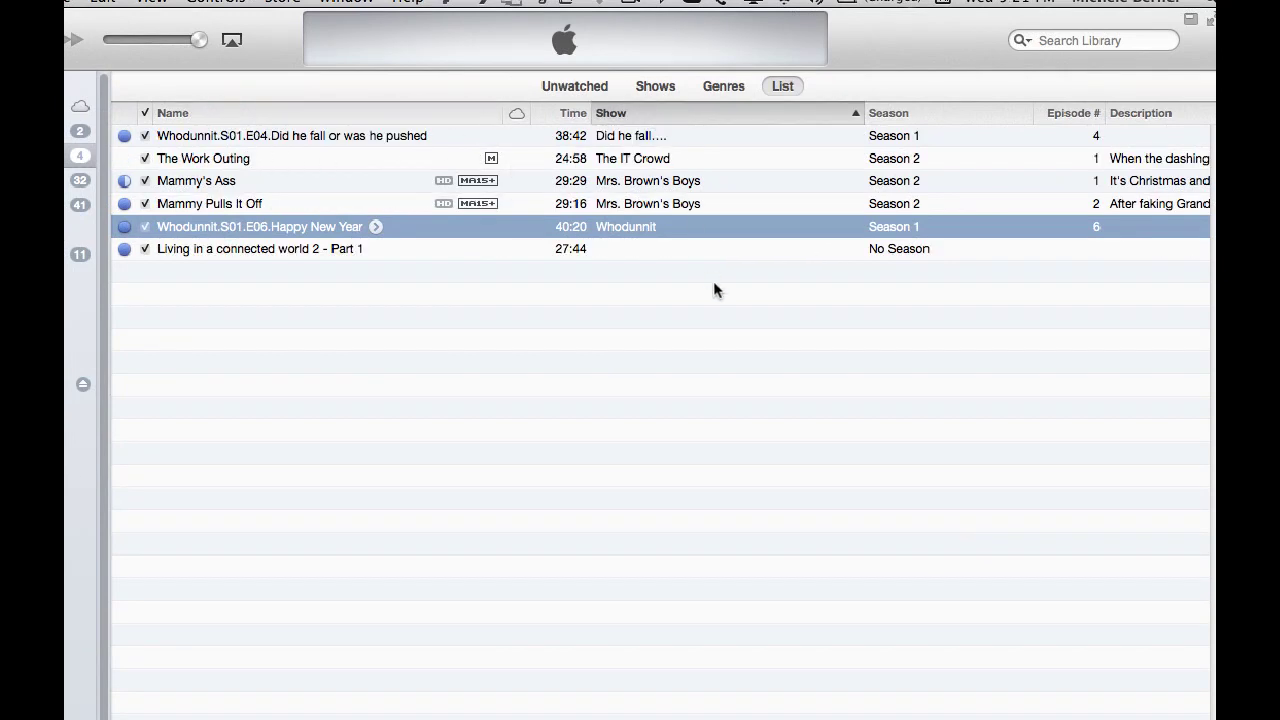
click(240, 114)
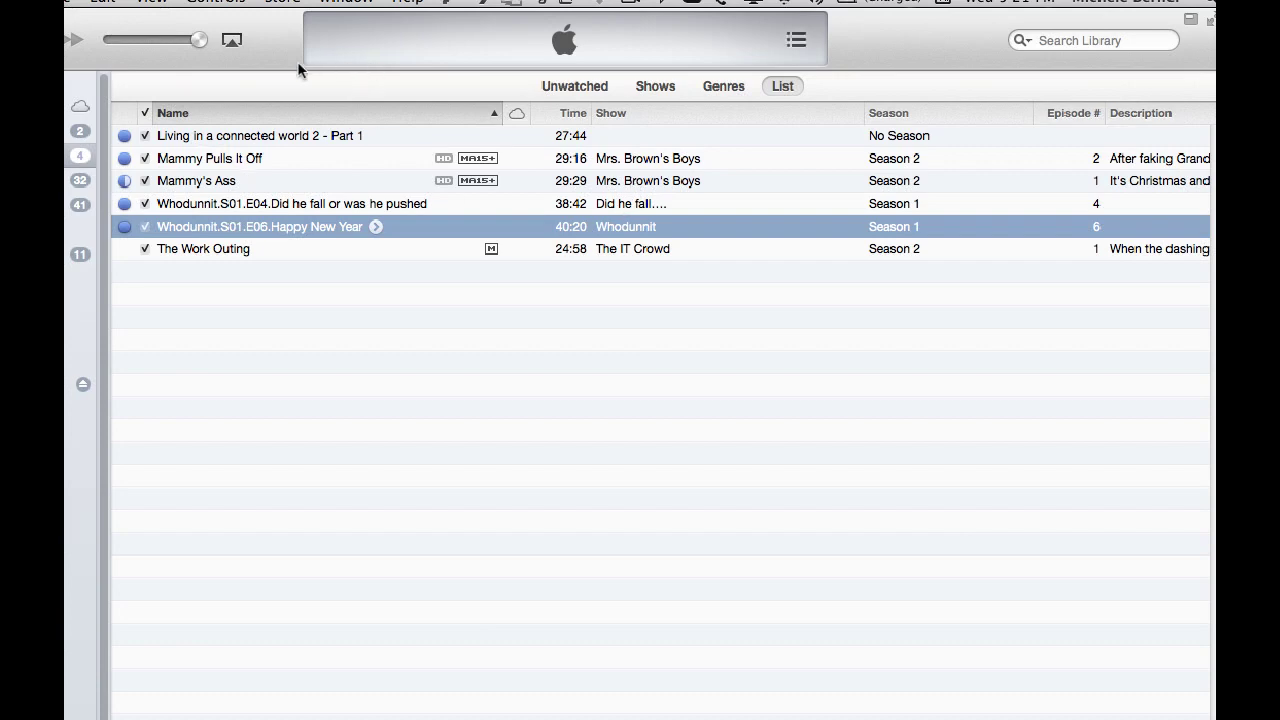
drag(290, 46, 319, 45)
drag(127, 58, 101, 58)
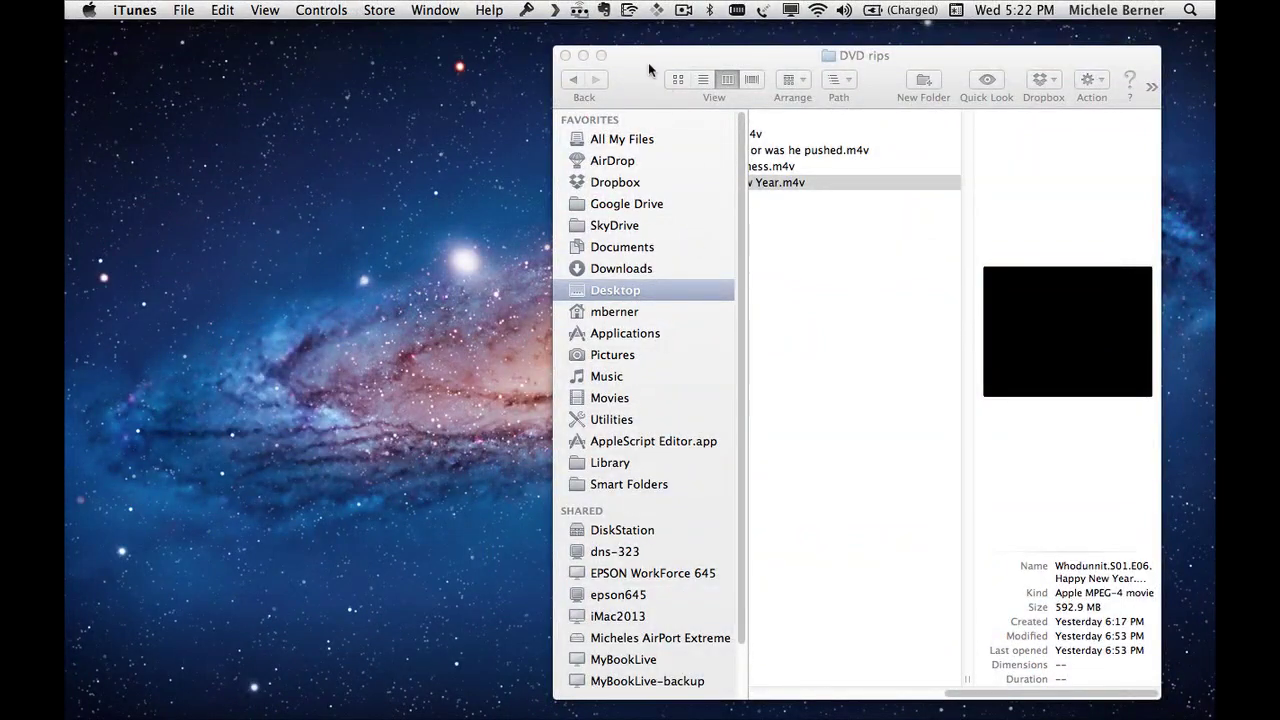
- Bring the DVD rips folder forward, widen its window and clear the selection
drag(648, 62, 260, 52)
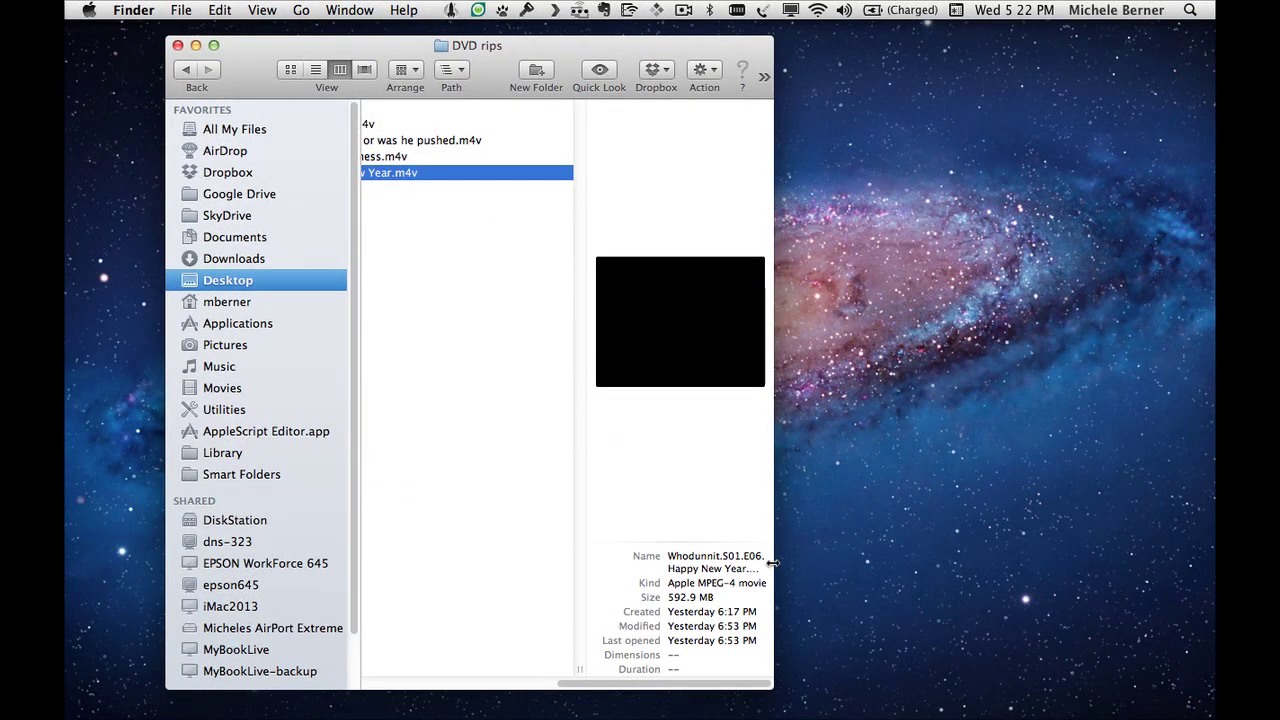
drag(773, 566, 1112, 570)
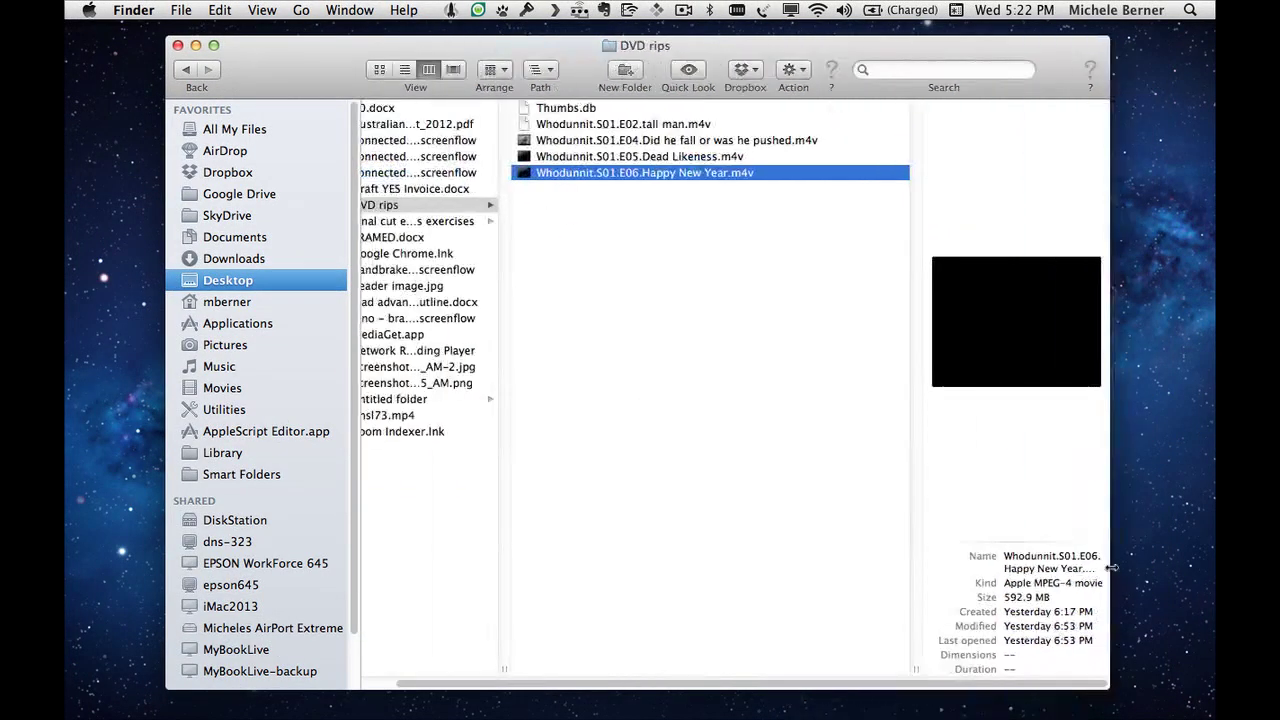
click(586, 266)
- Open the E06 Happy New Year file in QuickTime Player, play and pause it, then close it
right_click(618, 176)
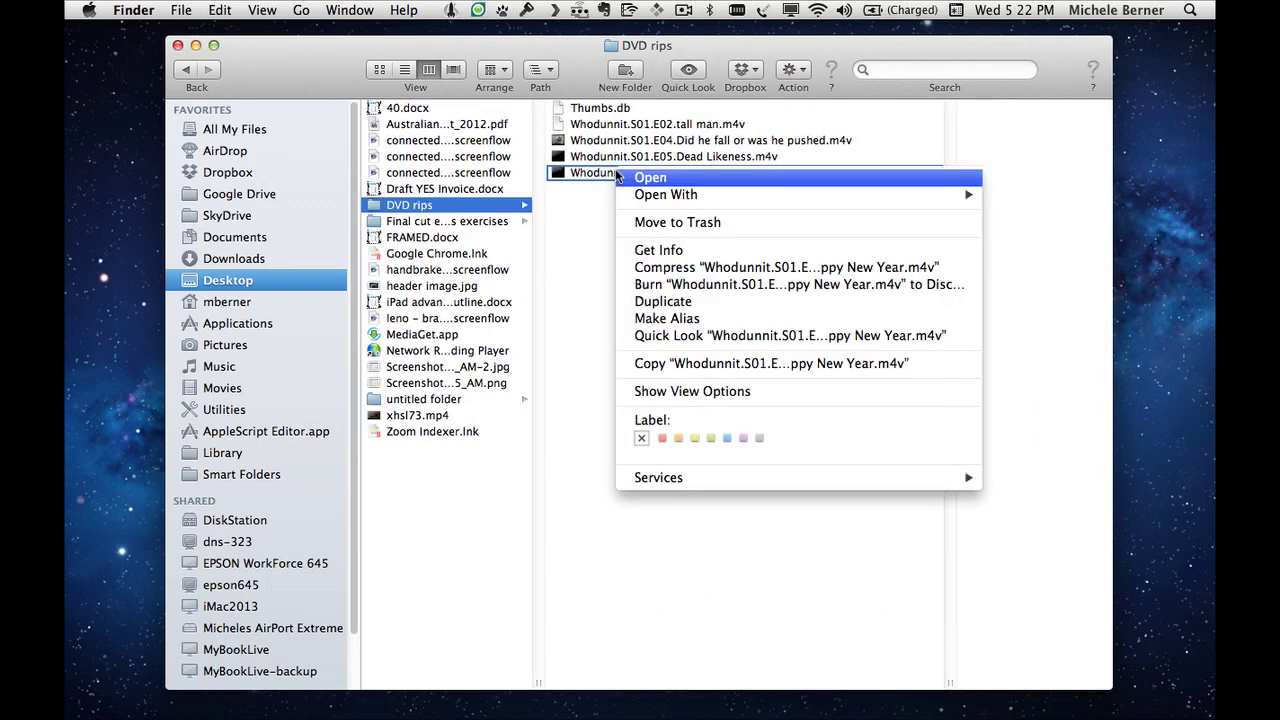
mouse_move(646, 198)
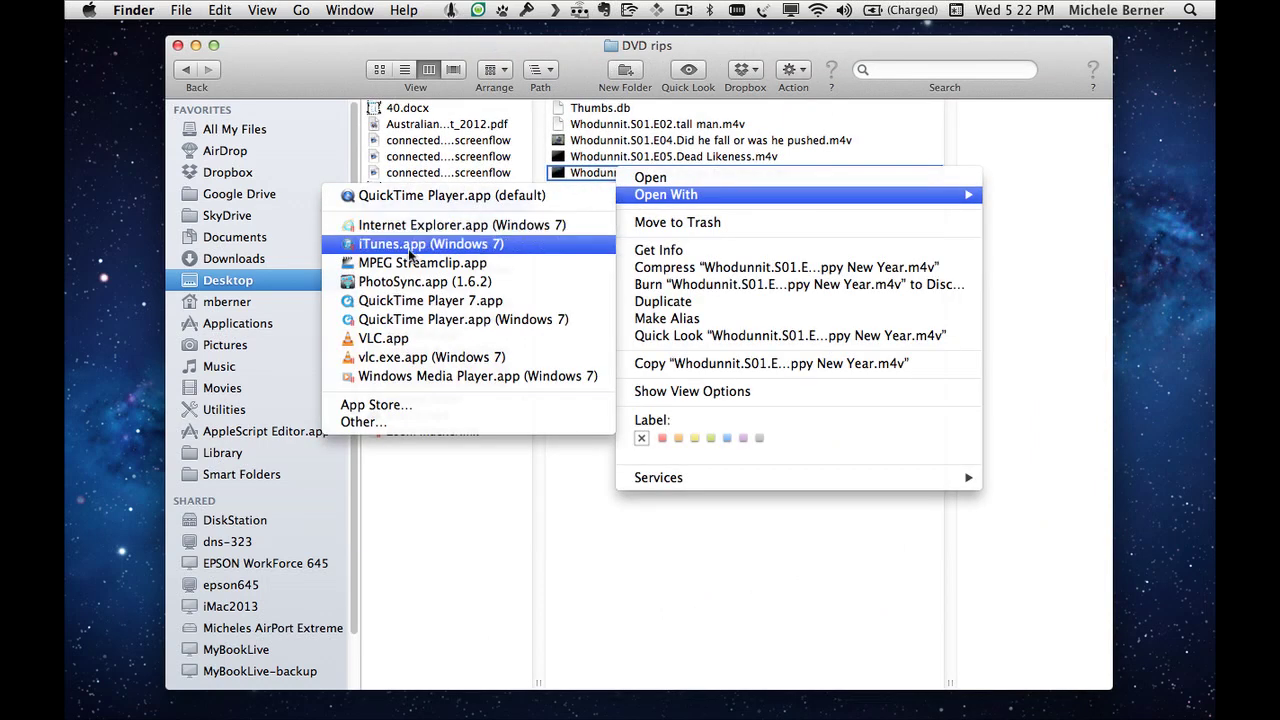
click(412, 195)
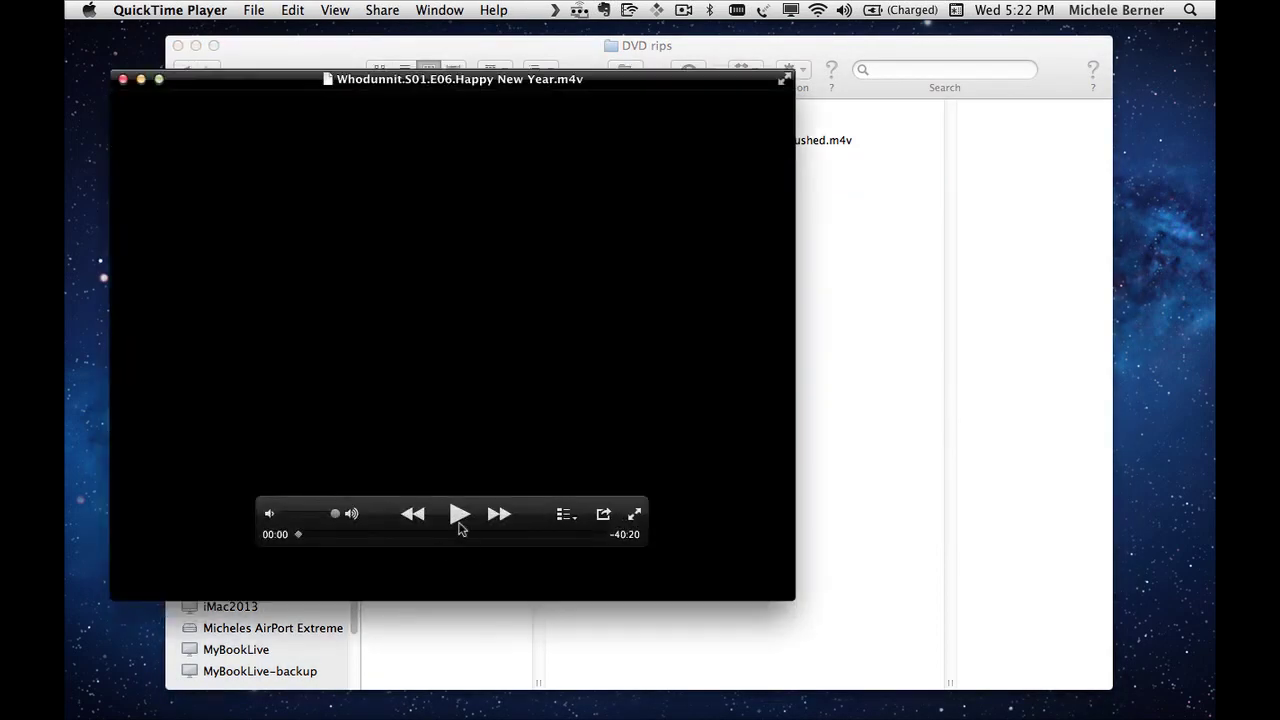
click(460, 524)
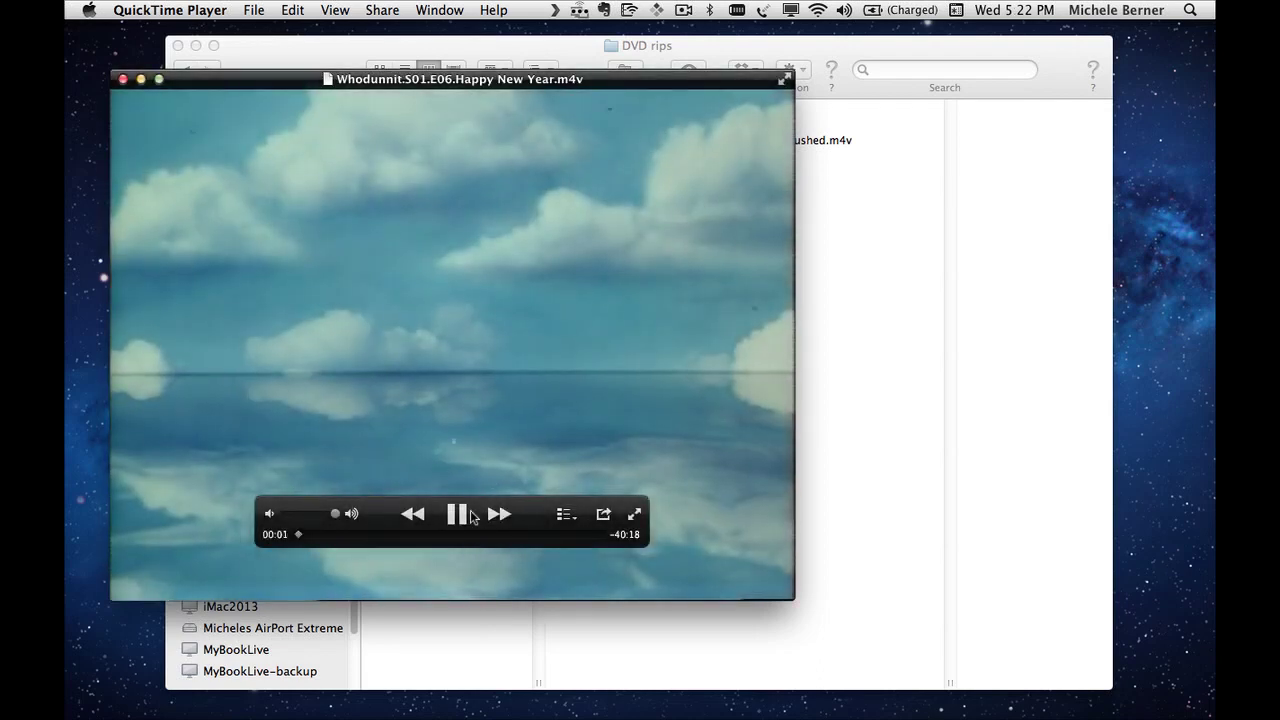
click(464, 520)
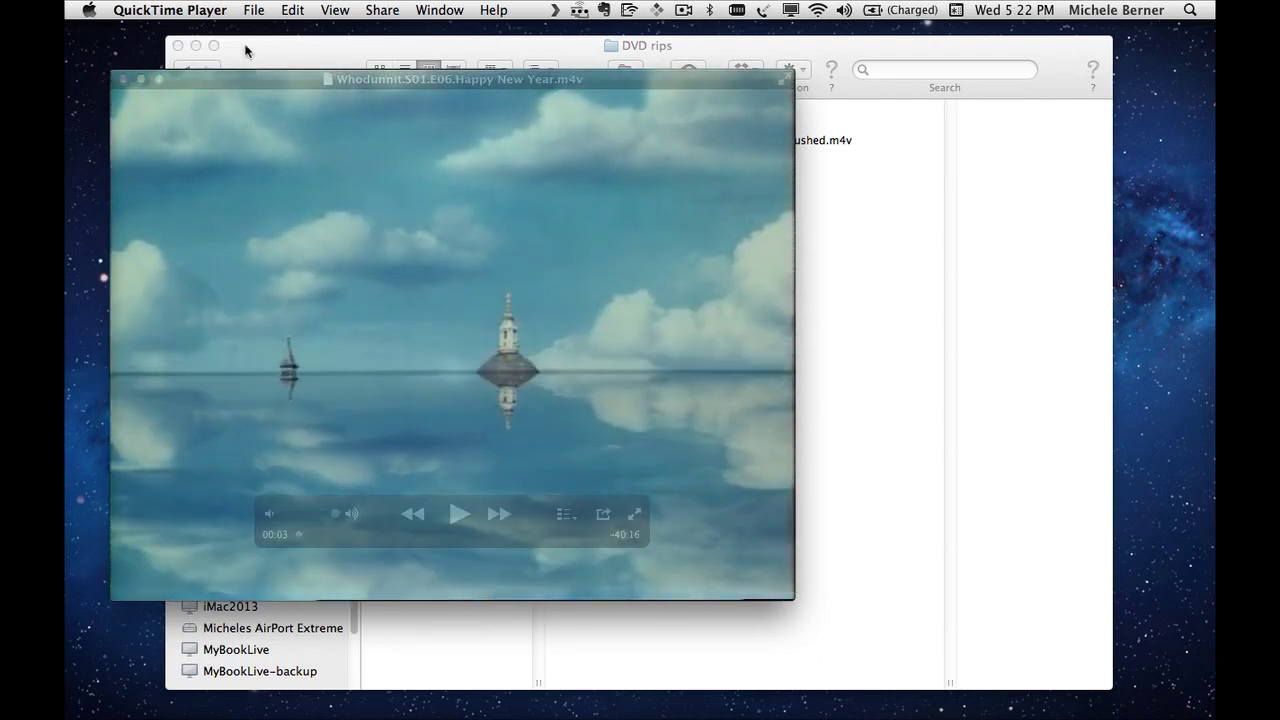
click(123, 79)
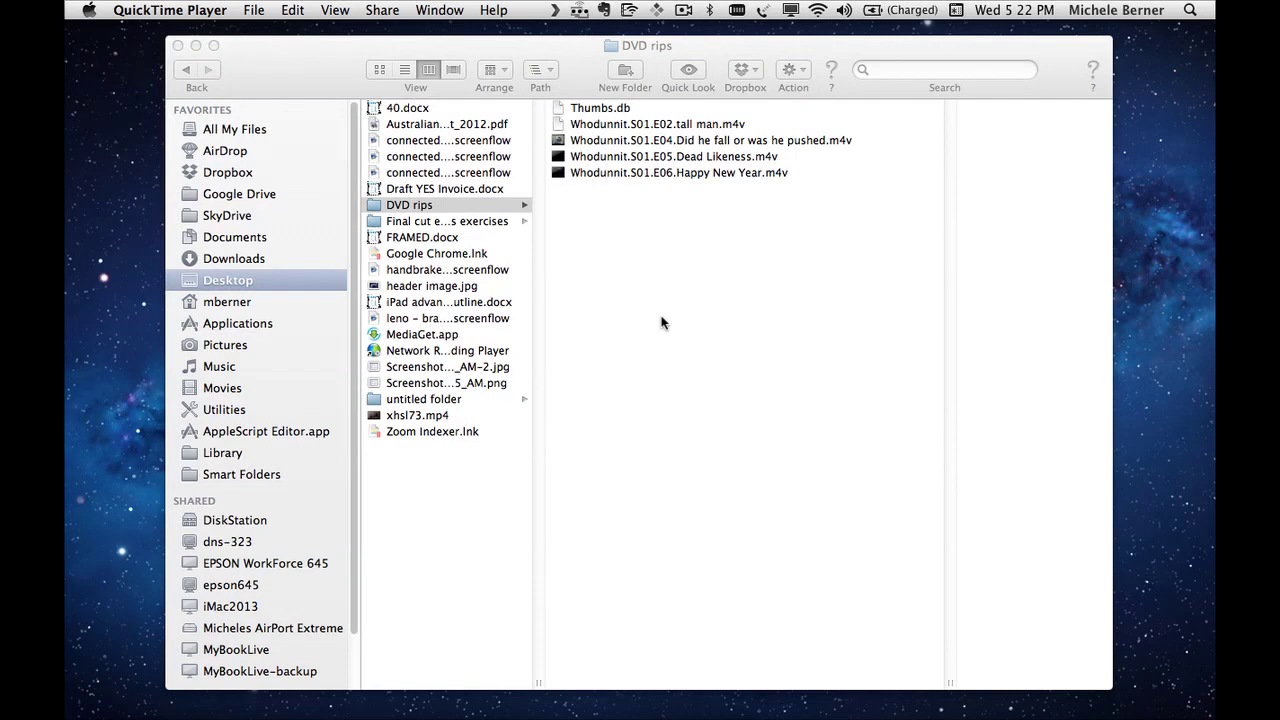